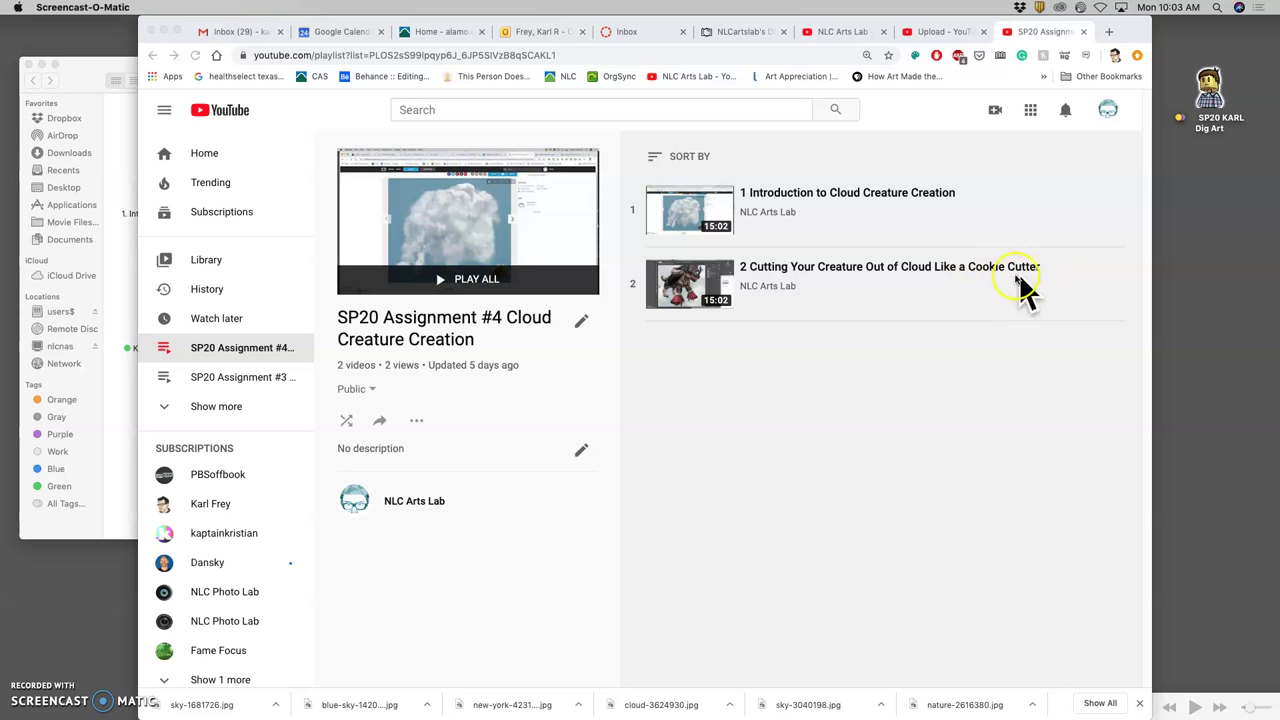
Bring Photoshop forward and zoom in close on the cloud creature's edge.
{"action": "mouse_move", "coordinate": [557, 712]}
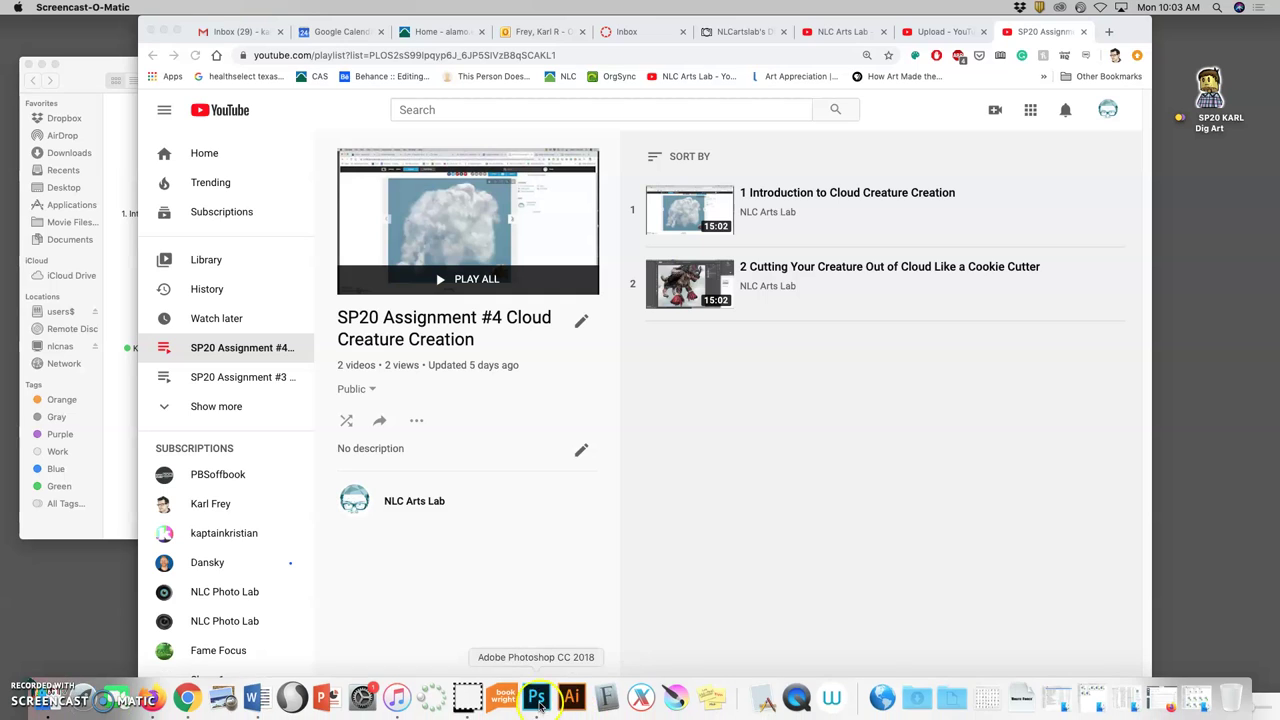
{"action": "left_click", "coordinate": [537, 700]}
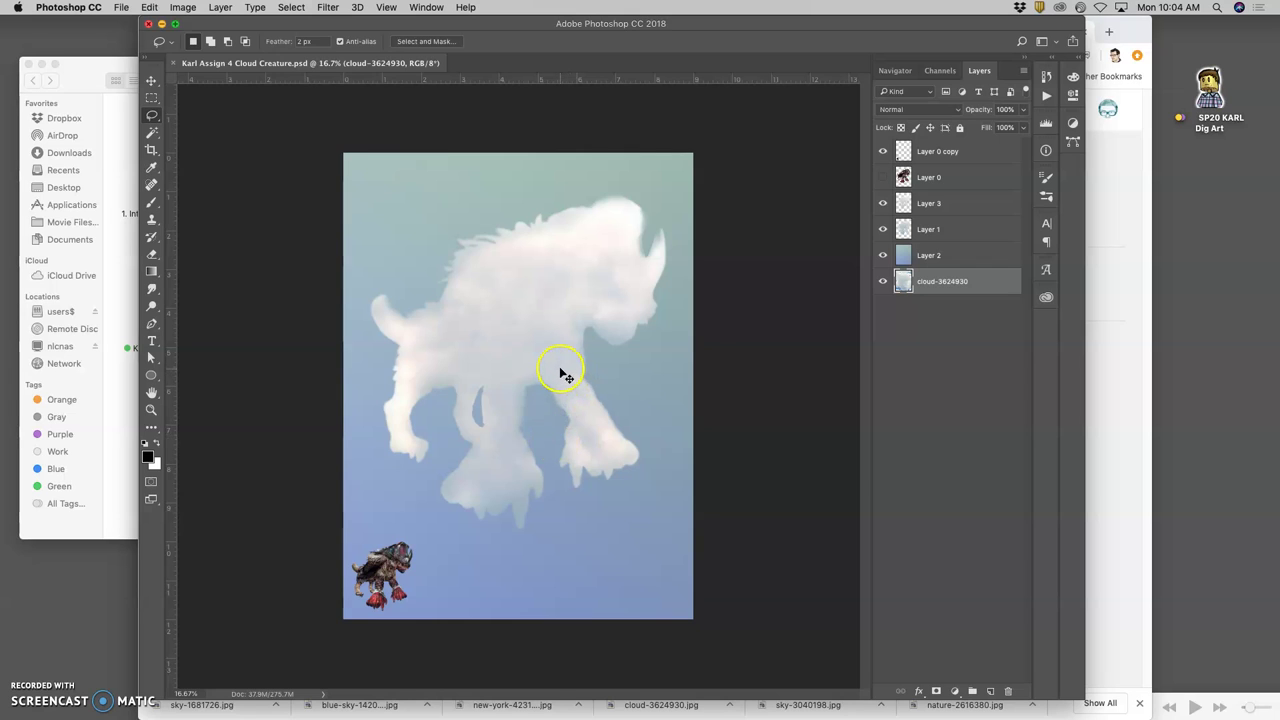
{"action": "key", "text": "super+equal"}
{"action": "key", "text": "super+equal"}
{"action": "left_click", "coordinate": [920, 233]}
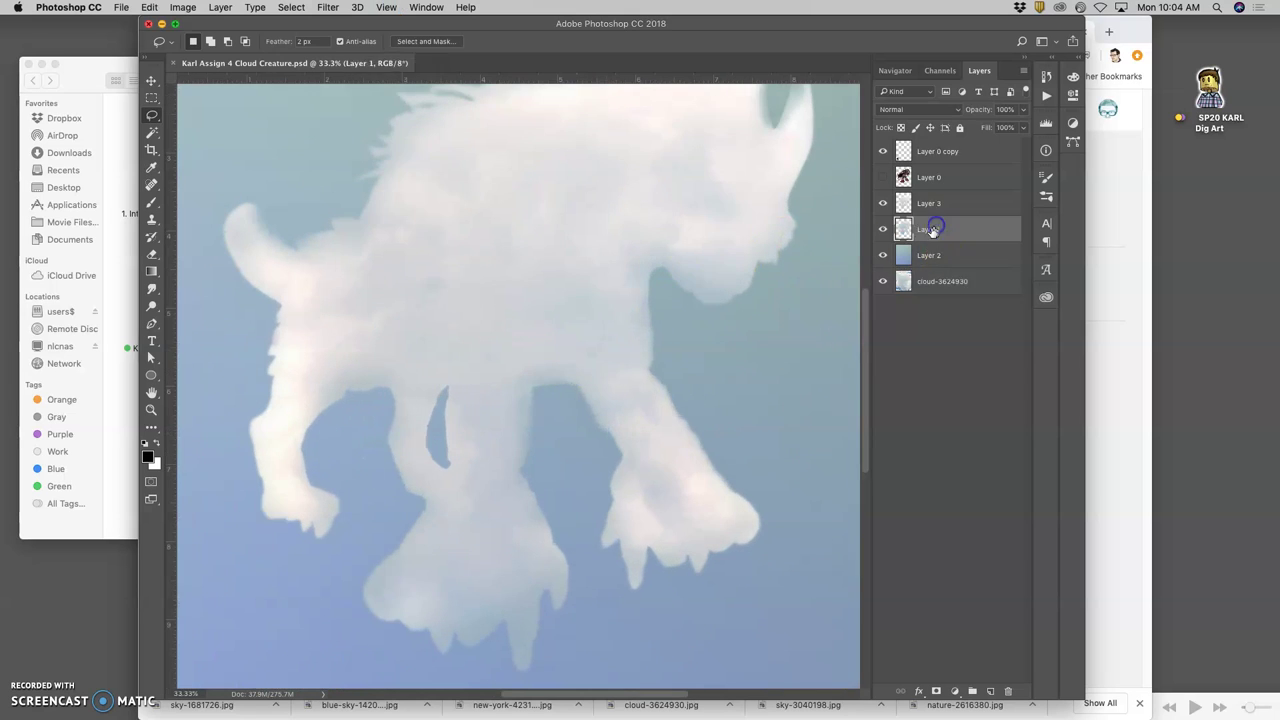
{"action": "key", "text": "super+equal"}
{"action": "key", "text": "super+equal"}
{"action": "key", "text": "super+equal"}
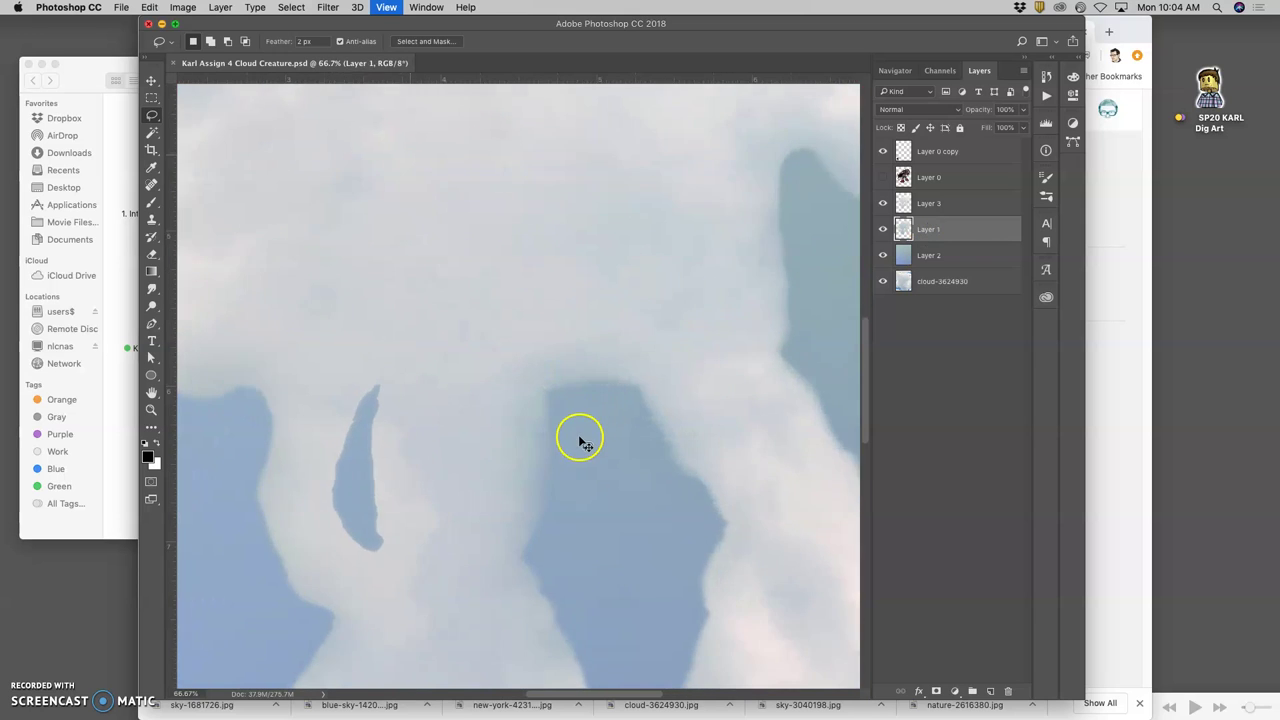
{"action": "key", "text": "super+equal"}
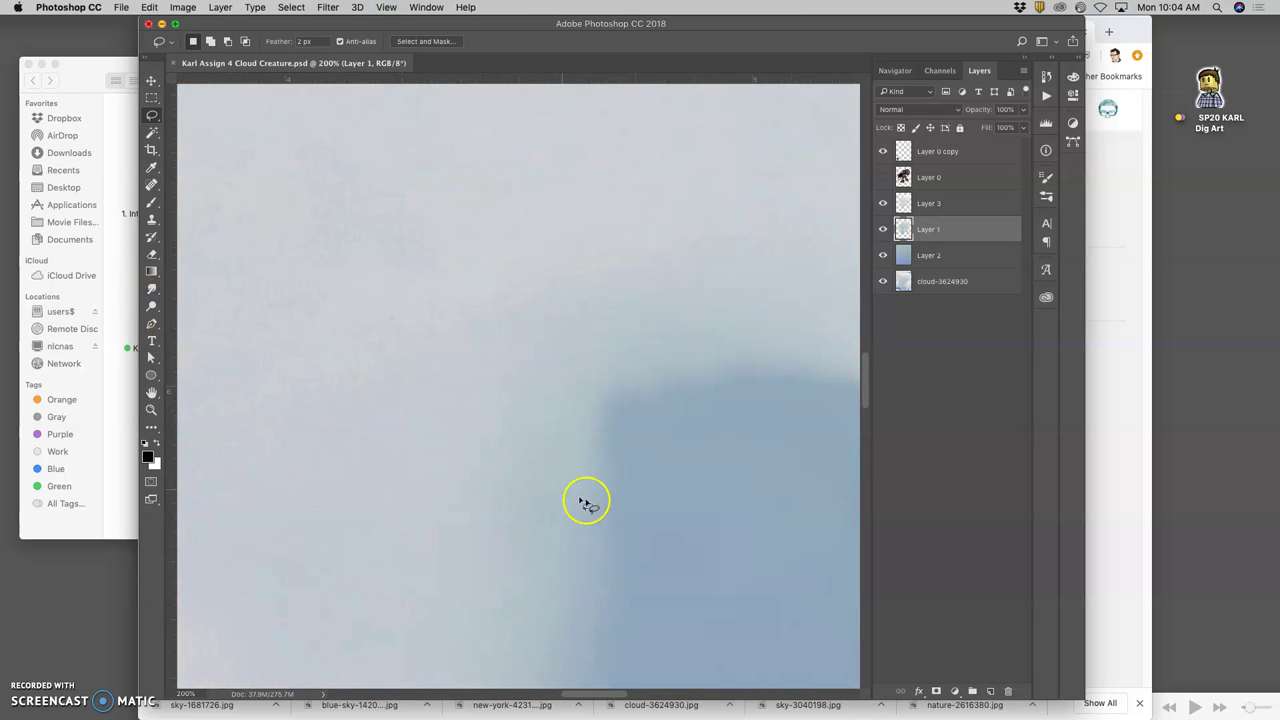
{"action": "scroll", "coordinate": [606, 508], "scroll_direction": "right", "scroll_amount": 5}
{"action": "scroll", "coordinate": [609, 506], "scroll_direction": "down", "scroll_amount": 5}
{"action": "scroll", "coordinate": [500, 494], "scroll_direction": "left", "scroll_amount": 5}
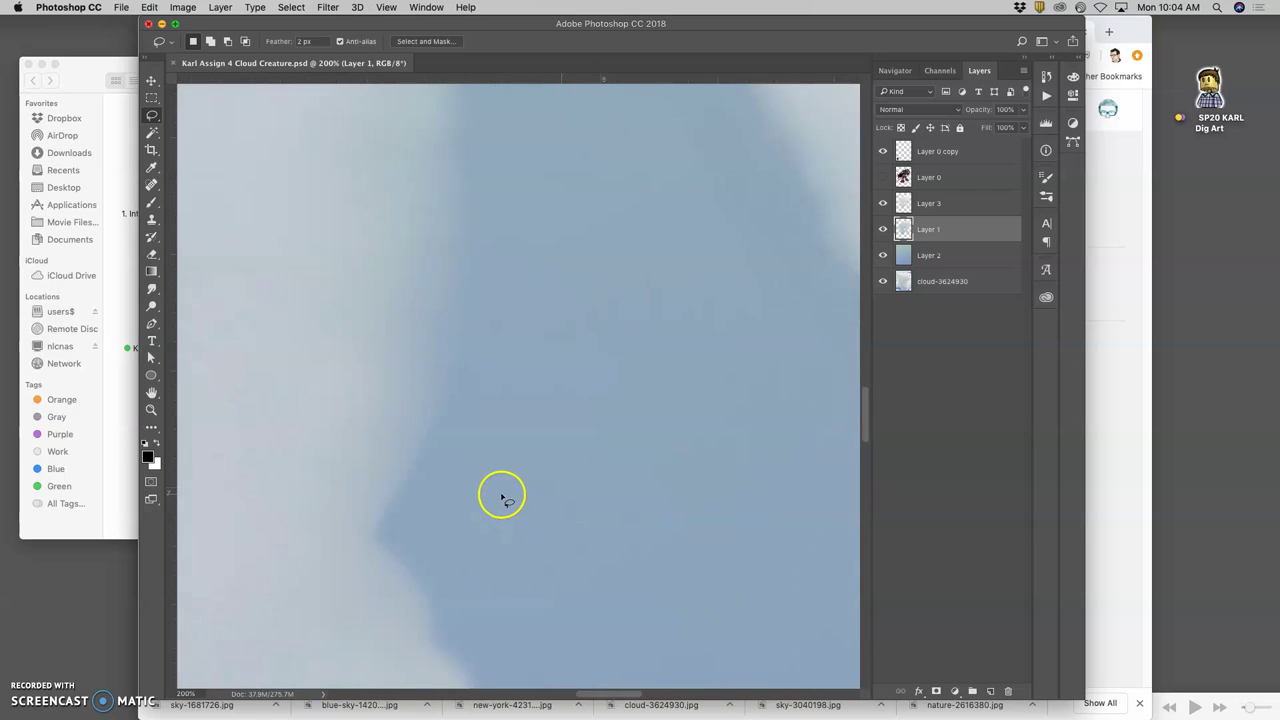
Erase small bits of cloud edge on Layer 3 with the Eraser tool.
{"action": "left_click", "coordinate": [883, 203]}
{"action": "left_click", "coordinate": [883, 203]}
{"action": "left_click", "coordinate": [950, 207]}
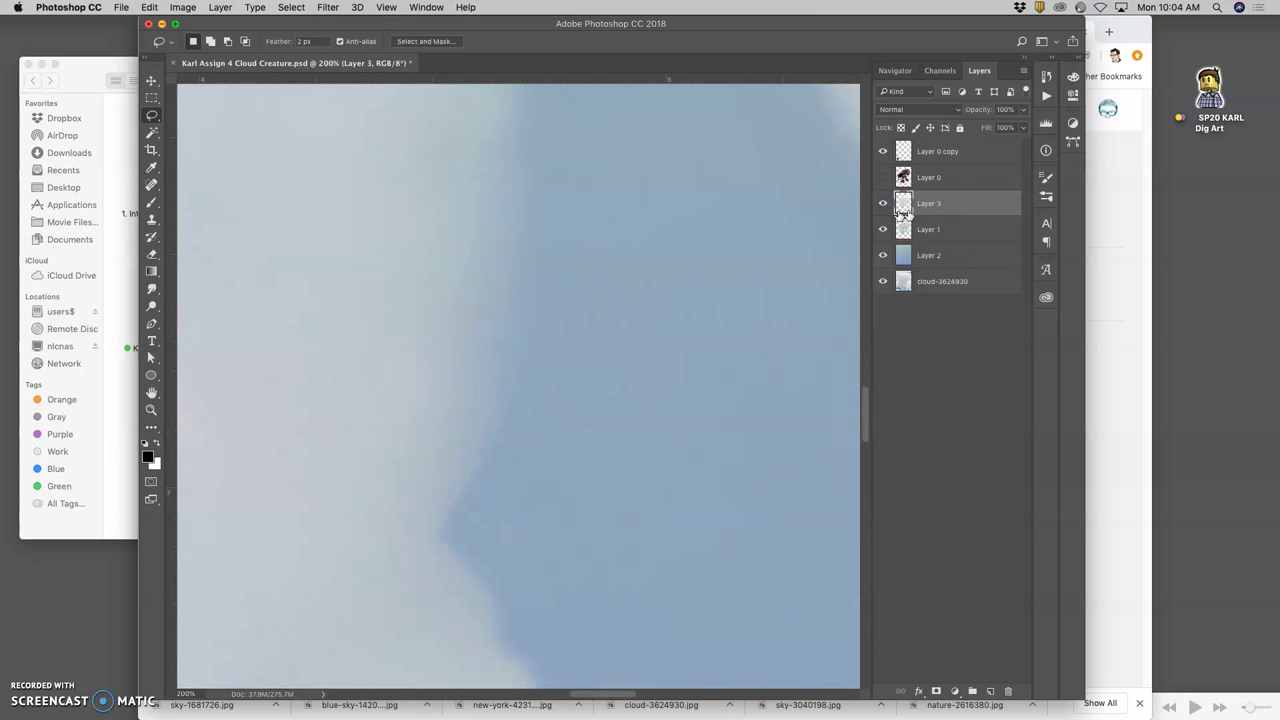
{"action": "left_click", "coordinate": [152, 254]}
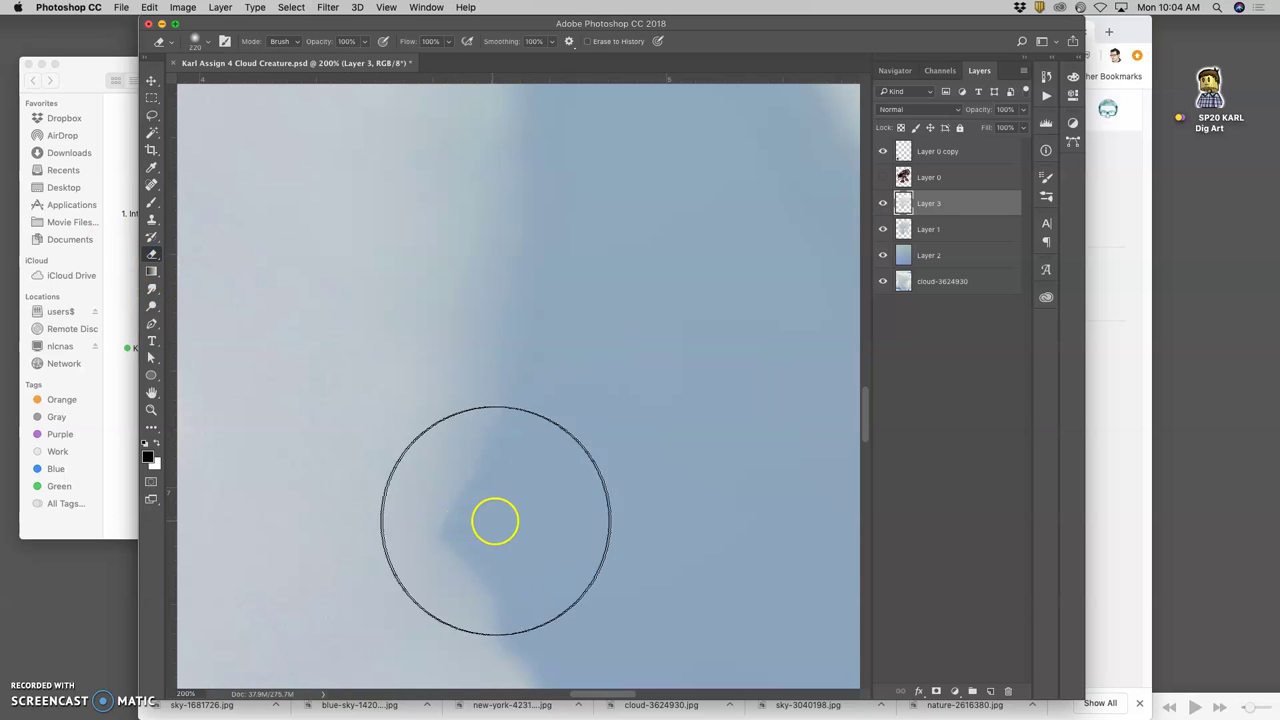
{"action": "left_click_drag", "start_coordinate": [512, 520], "coordinate": [530, 511]}
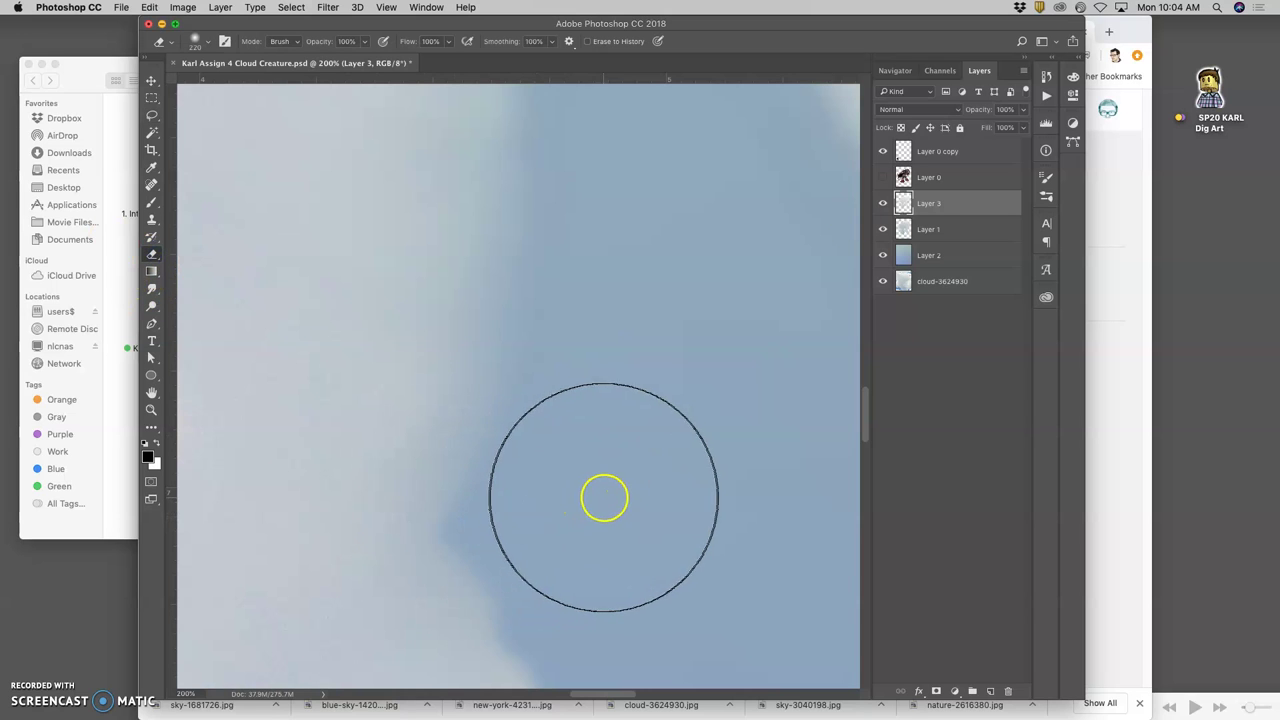
{"action": "scroll", "coordinate": [586, 500], "scroll_direction": "right", "scroll_amount": 6}
{"action": "scroll", "coordinate": [570, 507], "scroll_direction": "left", "scroll_amount": 5}
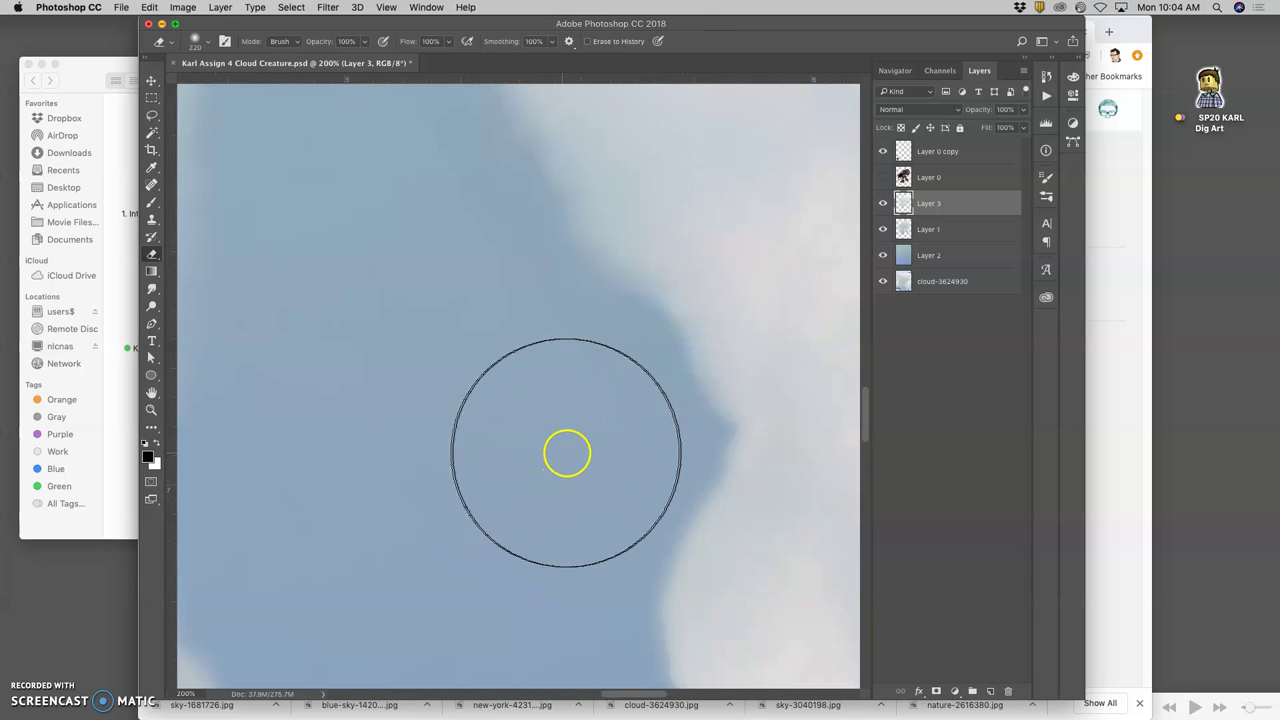
{"action": "left_click_drag", "start_coordinate": [575, 451], "coordinate": [647, 445]}
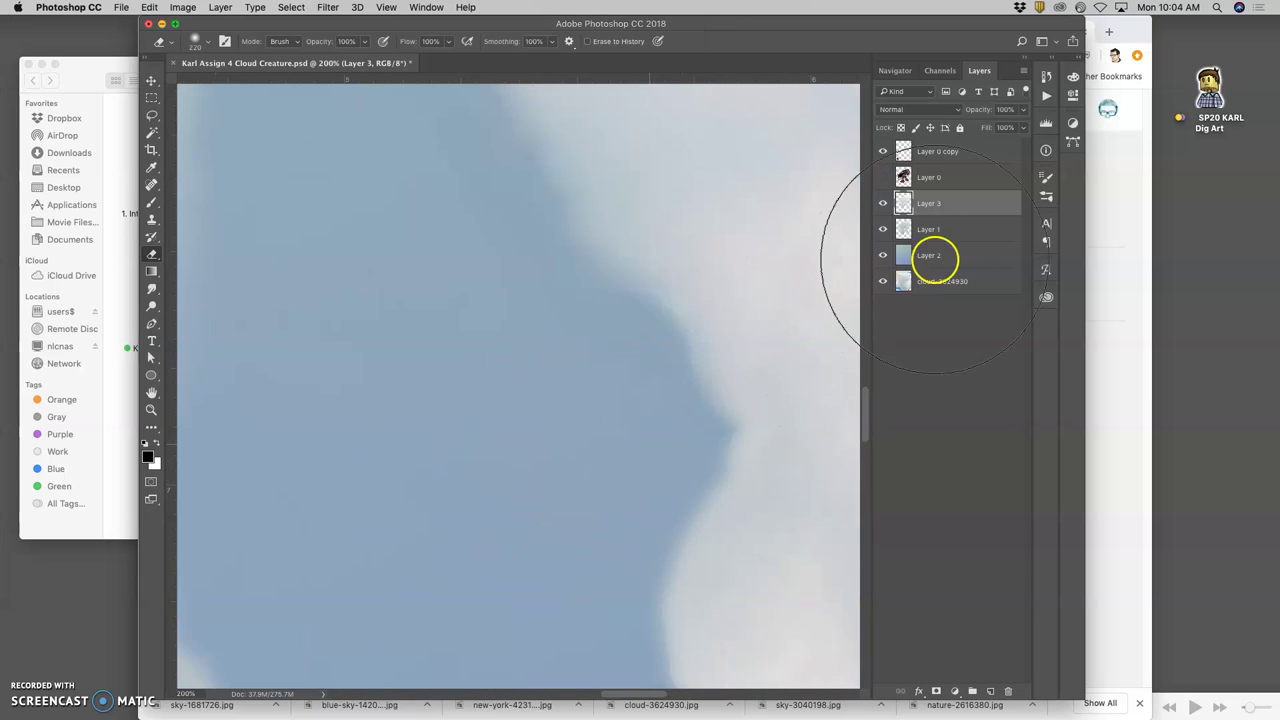
{"action": "left_click", "coordinate": [940, 250]}
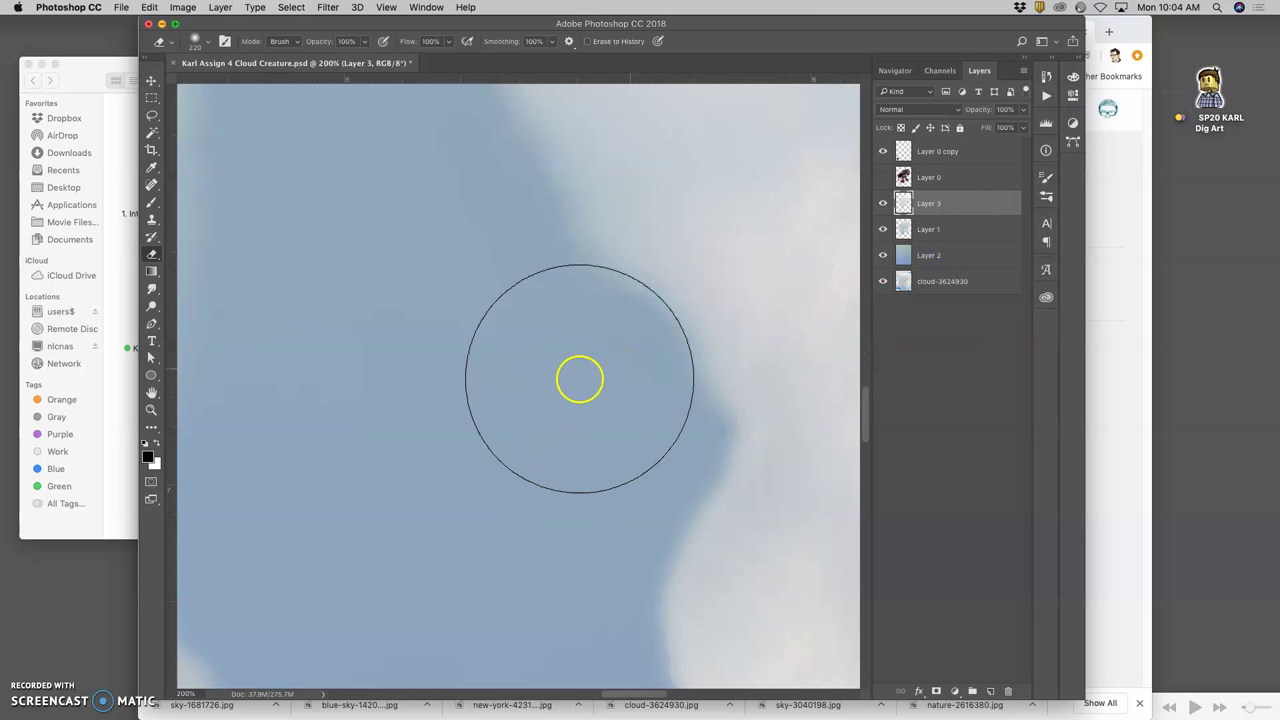
Select Layer 2 and zoom out to see the whole creature.
{"action": "left_click", "coordinate": [543, 381], "text": "super"}
{"action": "key", "text": "super+minus"}
{"action": "scroll", "coordinate": [543, 381], "scroll_direction": "up", "scroll_amount": 3}
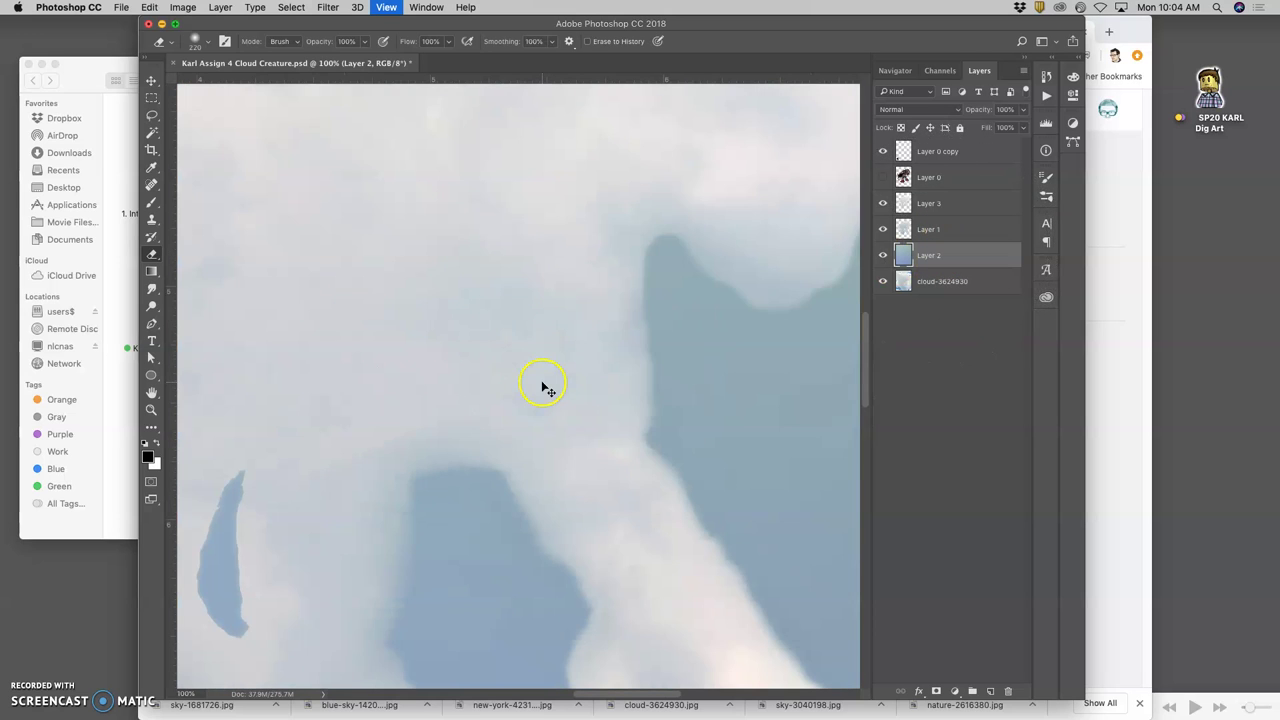
{"action": "key", "text": "super+minus"}
{"action": "key", "text": "super+minus"}
{"action": "key", "text": "super+minus"}
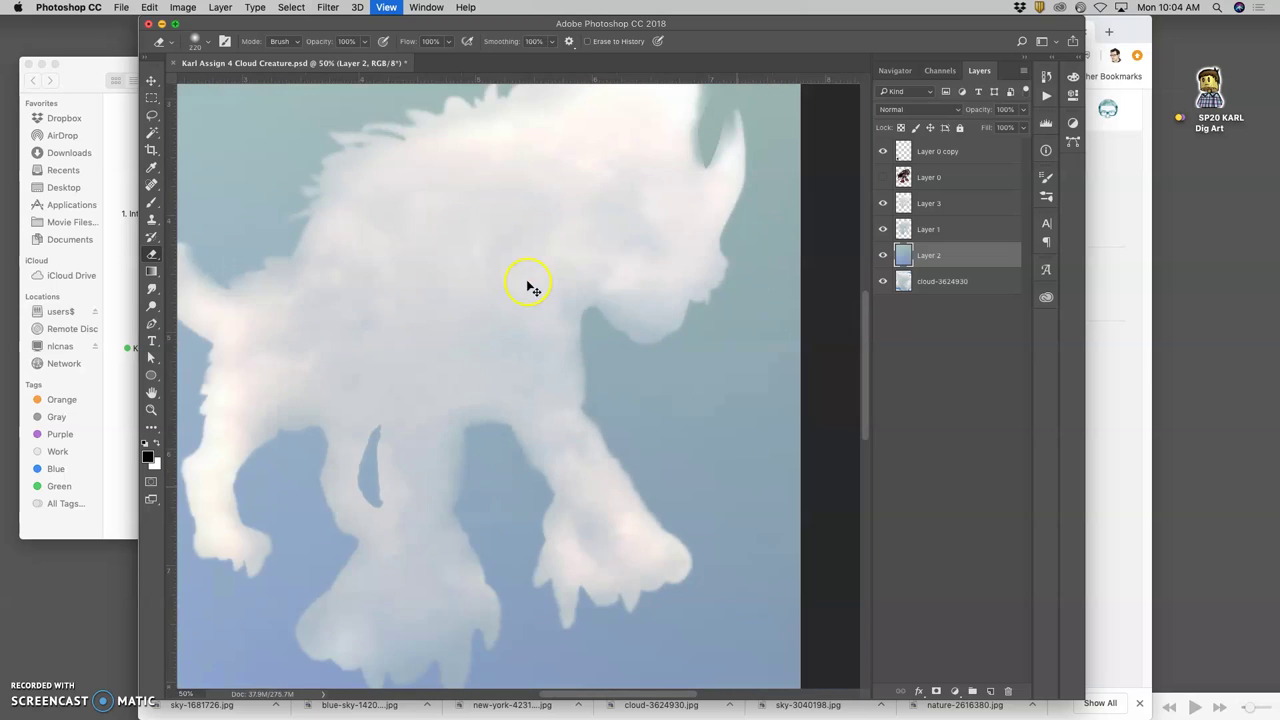
{"action": "key", "text": "super+minus"}
{"action": "left_click", "coordinate": [333, 9]}
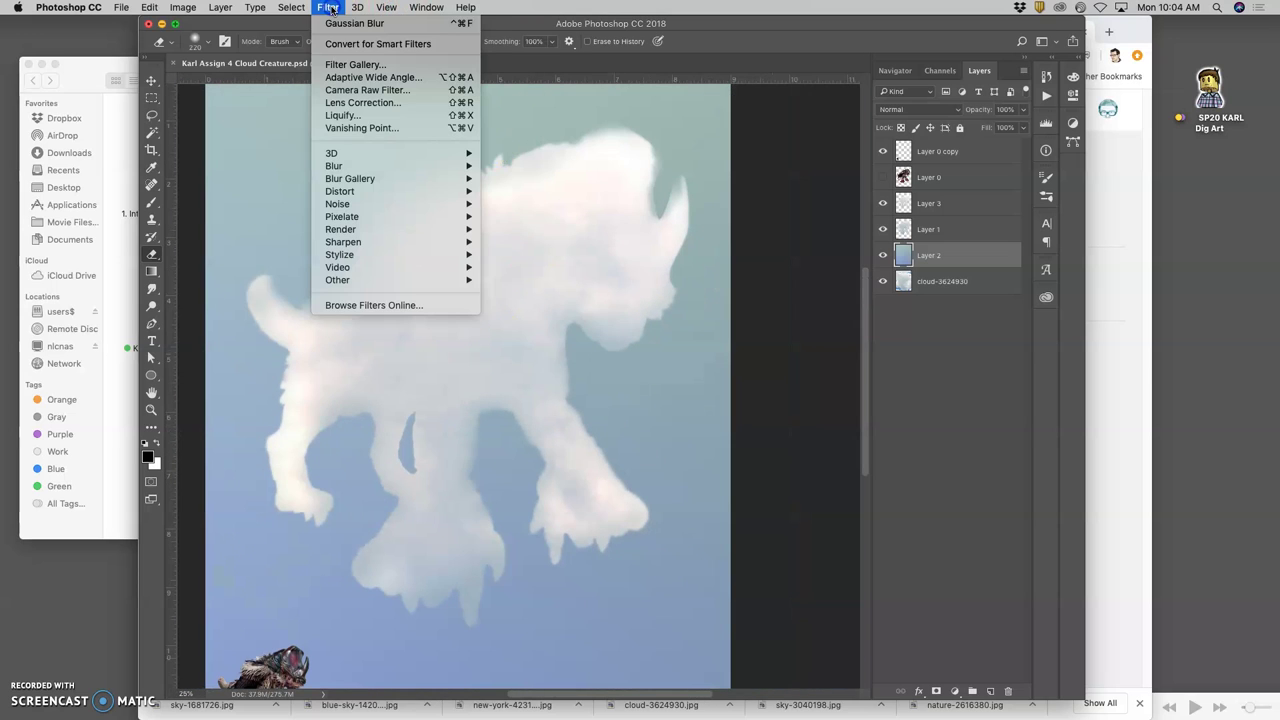
{"action": "mouse_move", "coordinate": [380, 166]}
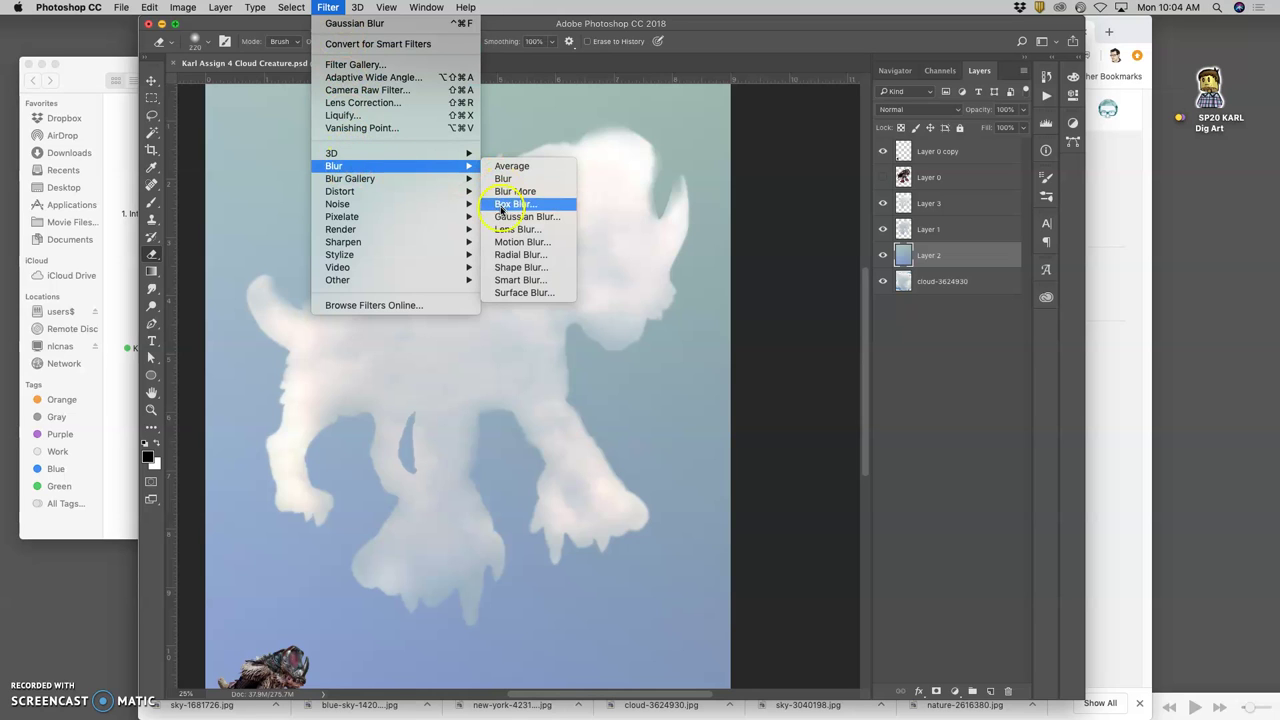
{"action": "left_click", "coordinate": [502, 217]}
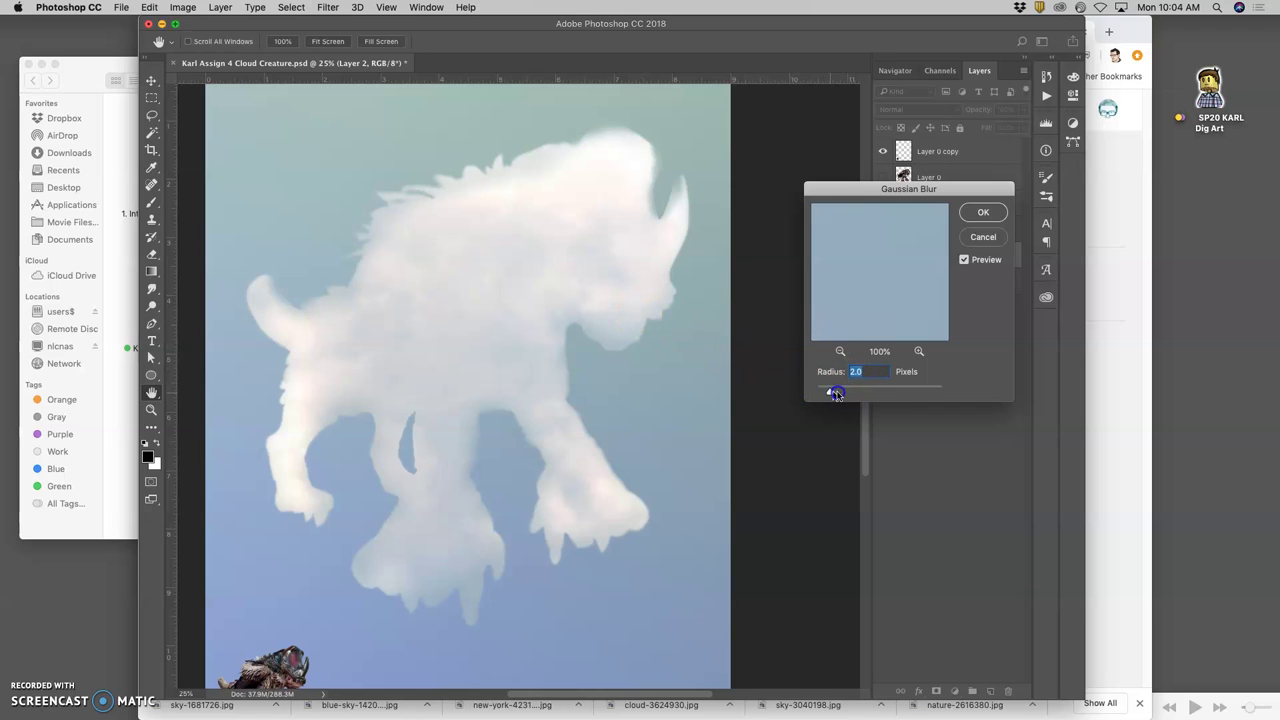
{"action": "left_click", "coordinate": [990, 234]}
{"action": "key", "text": "e"}
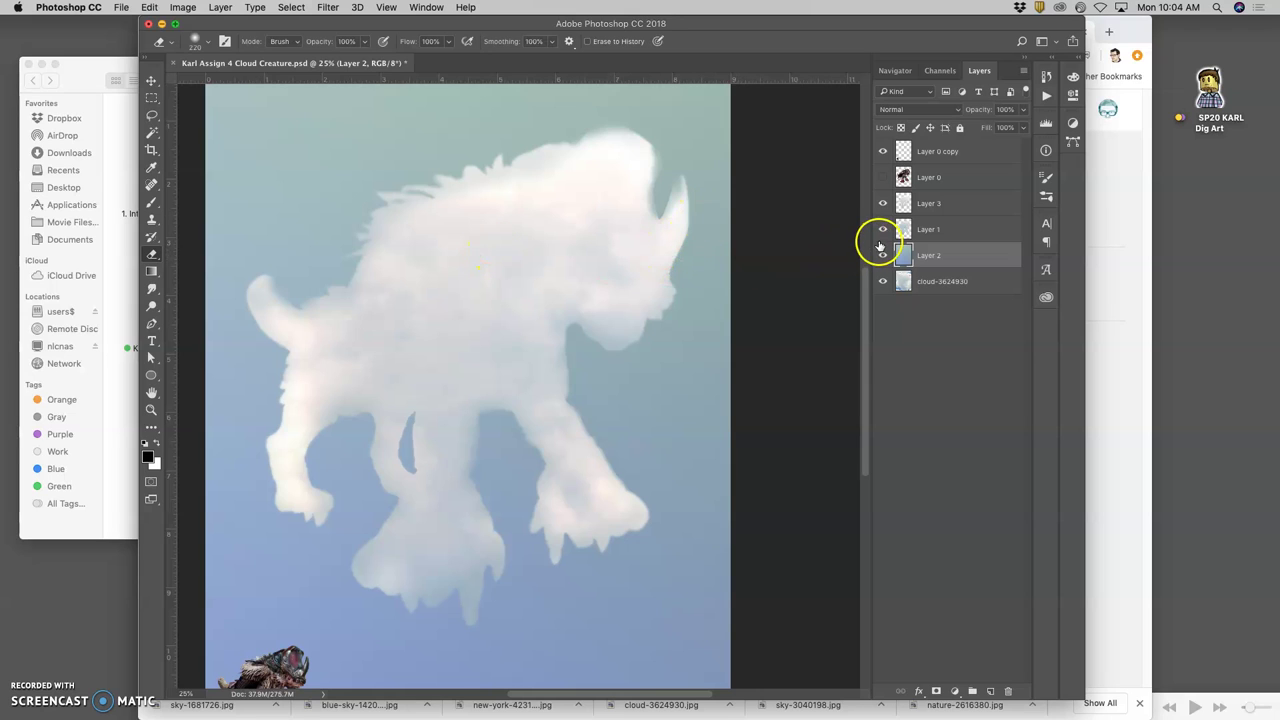
With Layer 1 hidden, erase Layer 3's excess cloud at the horn tip, horn edge and front leg.
{"action": "left_click", "coordinate": [910, 204]}
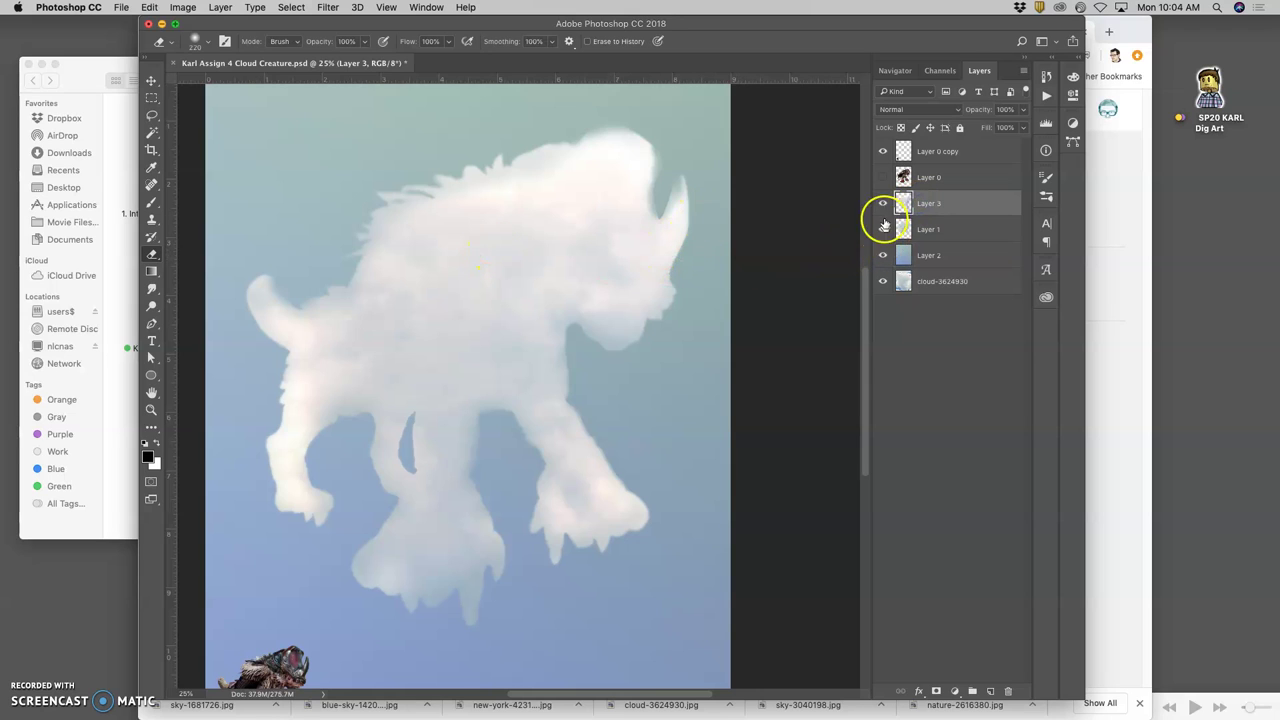
{"action": "left_click", "coordinate": [883, 230]}
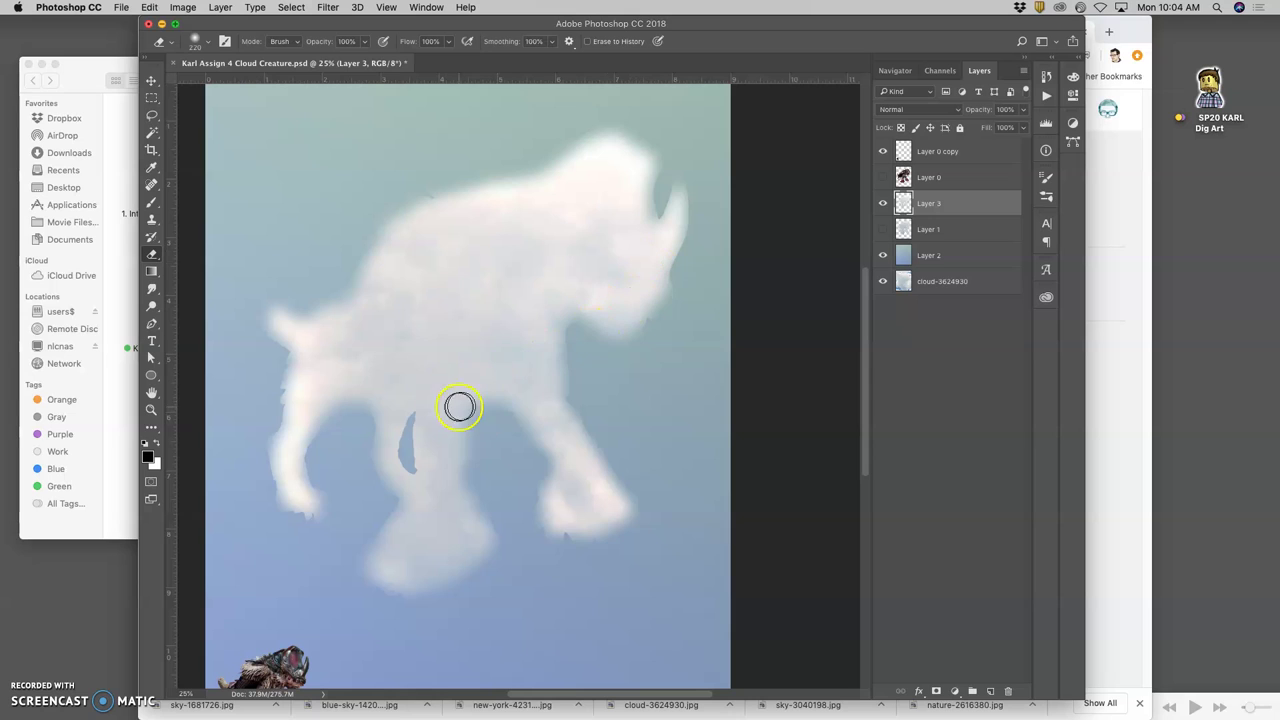
{"action": "mouse_move", "coordinate": [672, 172]}
{"action": "left_mouse_down"}
{"action": "mouse_move", "coordinate": [915, 185]}
{"action": "mouse_move", "coordinate": [830, 197]}
{"action": "mouse_move", "coordinate": [678, 183]}
{"action": "mouse_move", "coordinate": [648, 211]}
{"action": "mouse_move", "coordinate": [653, 241]}
{"action": "mouse_move", "coordinate": [676, 238]}
{"action": "mouse_move", "coordinate": [658, 198]}
{"action": "mouse_move", "coordinate": [700, 231]}
{"action": "left_mouse_up"}
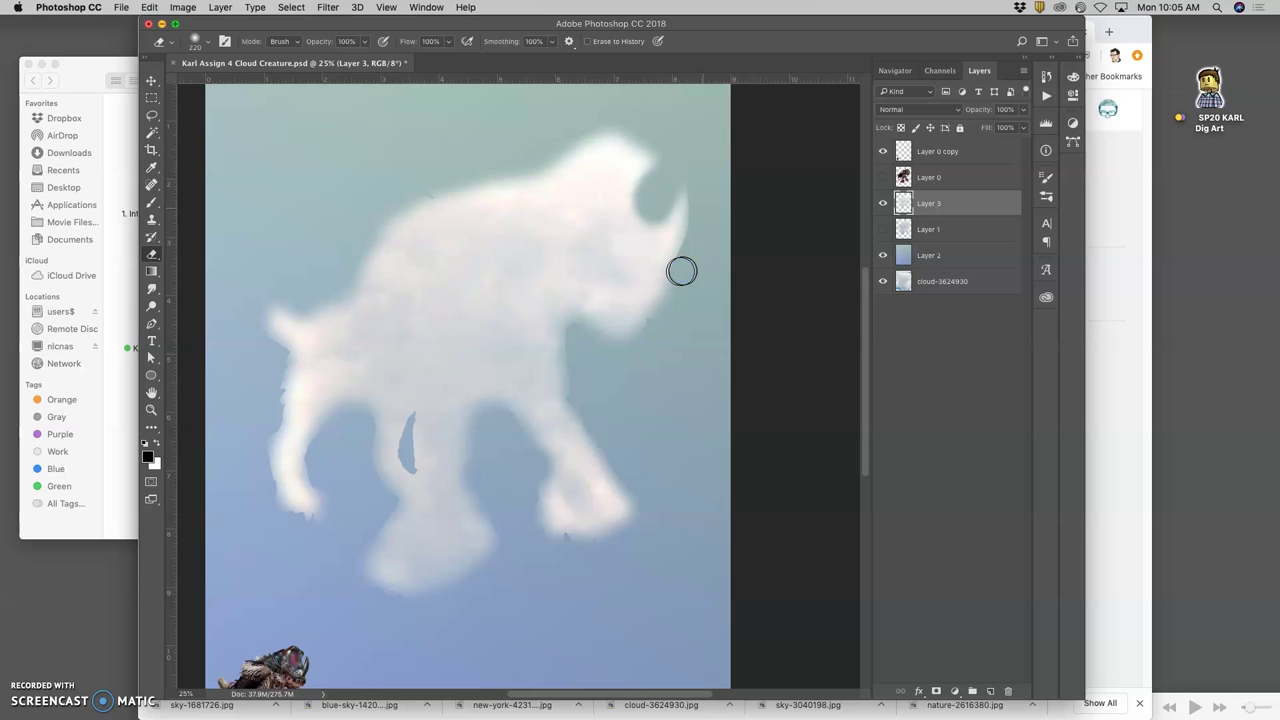
{"action": "mouse_move", "coordinate": [676, 271]}
{"action": "left_mouse_down"}
{"action": "mouse_move", "coordinate": [694, 234]}
{"action": "mouse_move", "coordinate": [689, 206]}
{"action": "mouse_move", "coordinate": [678, 259]}
{"action": "left_mouse_up"}
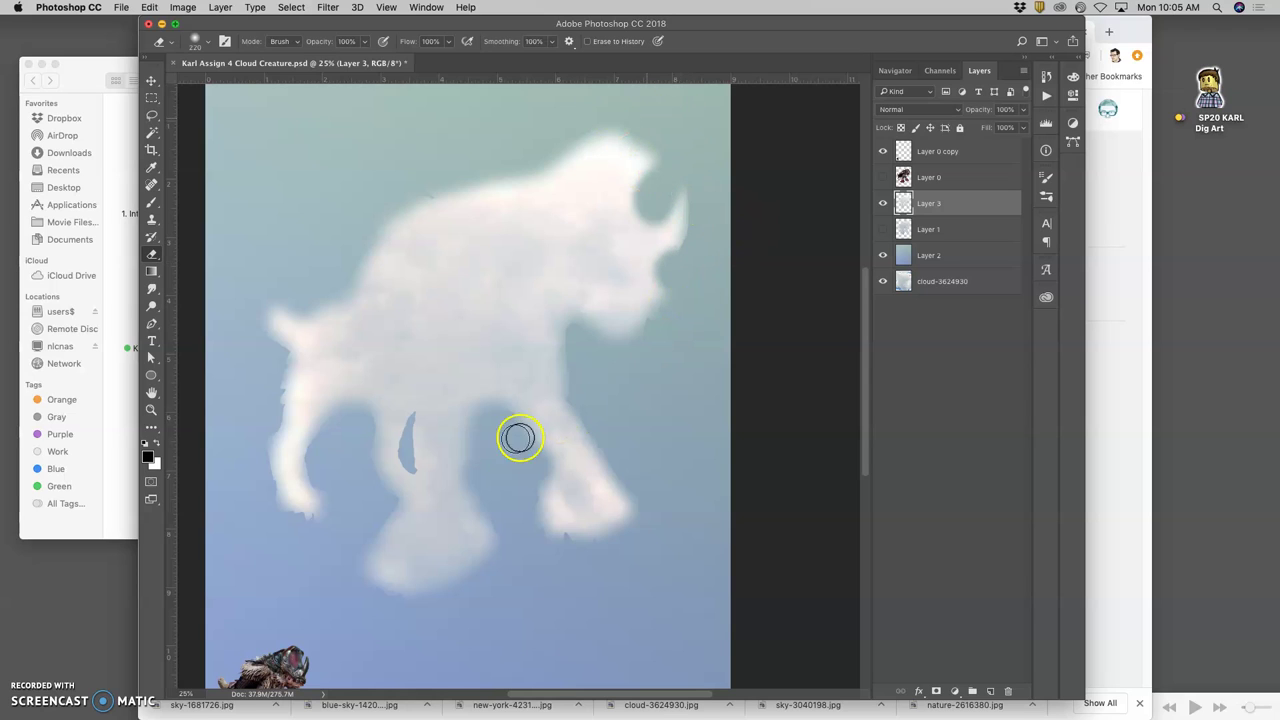
{"action": "left_click_drag", "start_coordinate": [413, 429], "coordinate": [412, 419]}
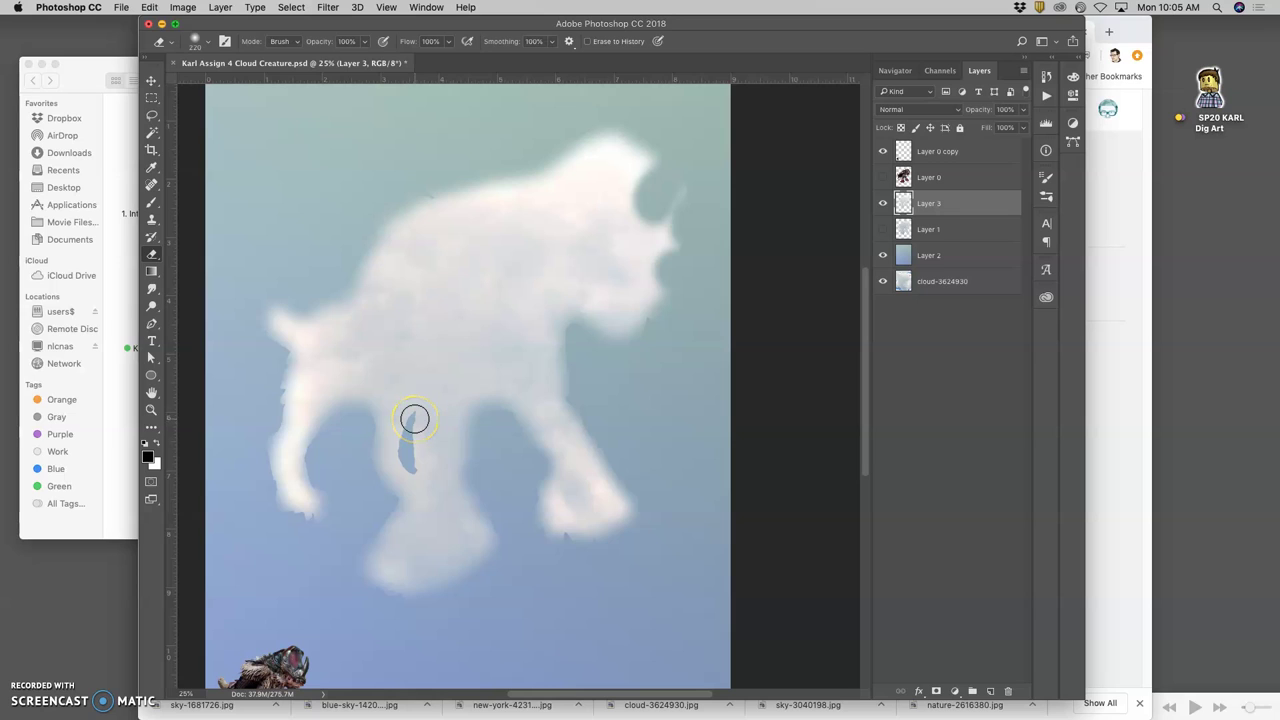
{"action": "mouse_move", "coordinate": [417, 423]}
{"action": "left_mouse_down"}
{"action": "mouse_move", "coordinate": [408, 457]}
{"action": "mouse_move", "coordinate": [414, 423]}
{"action": "left_mouse_up"}
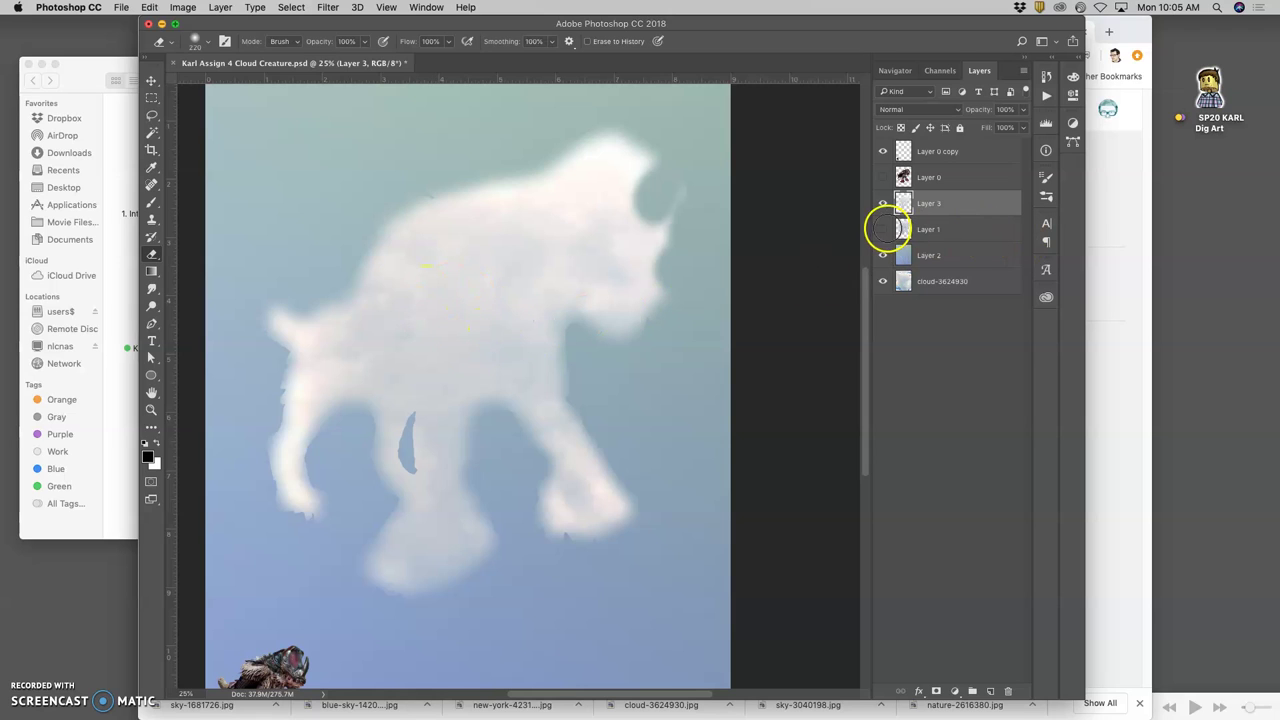
Undo the last erase, show Layer 1 again and zoom out to the full canvas.
{"action": "key", "text": "super+z"}
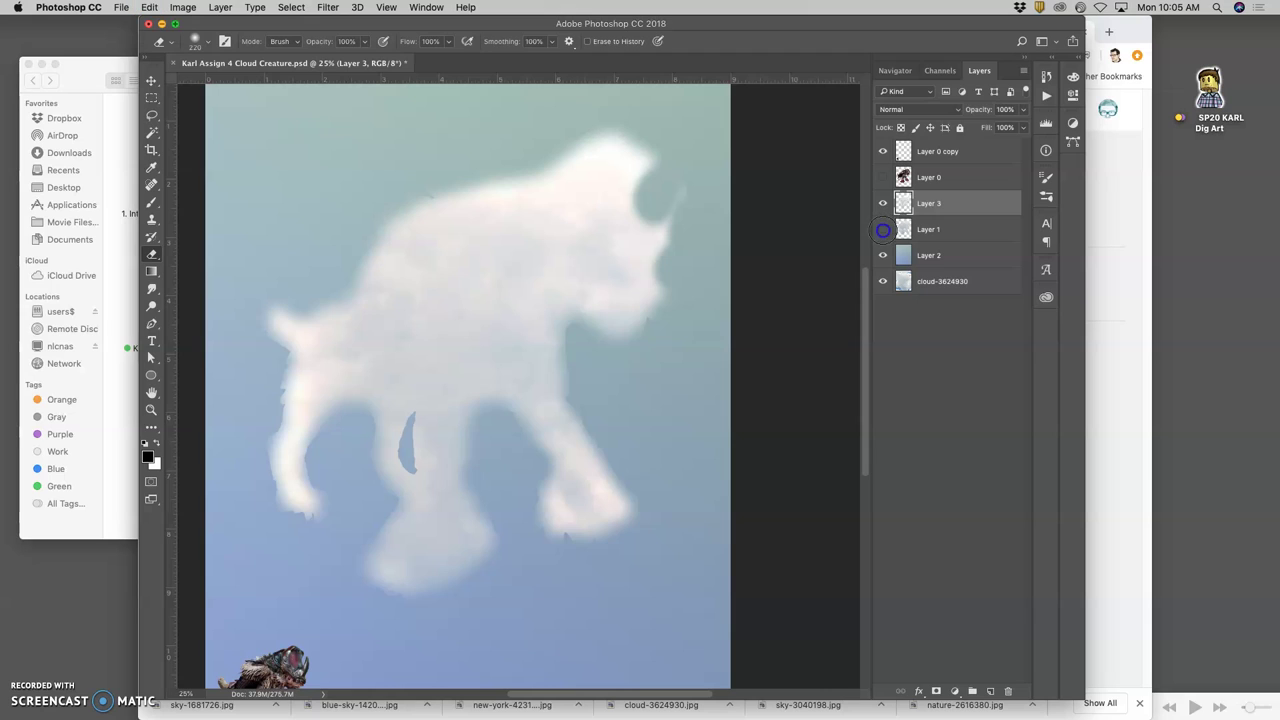
{"action": "left_click", "coordinate": [884, 230]}
{"action": "left_click", "coordinate": [884, 230]}
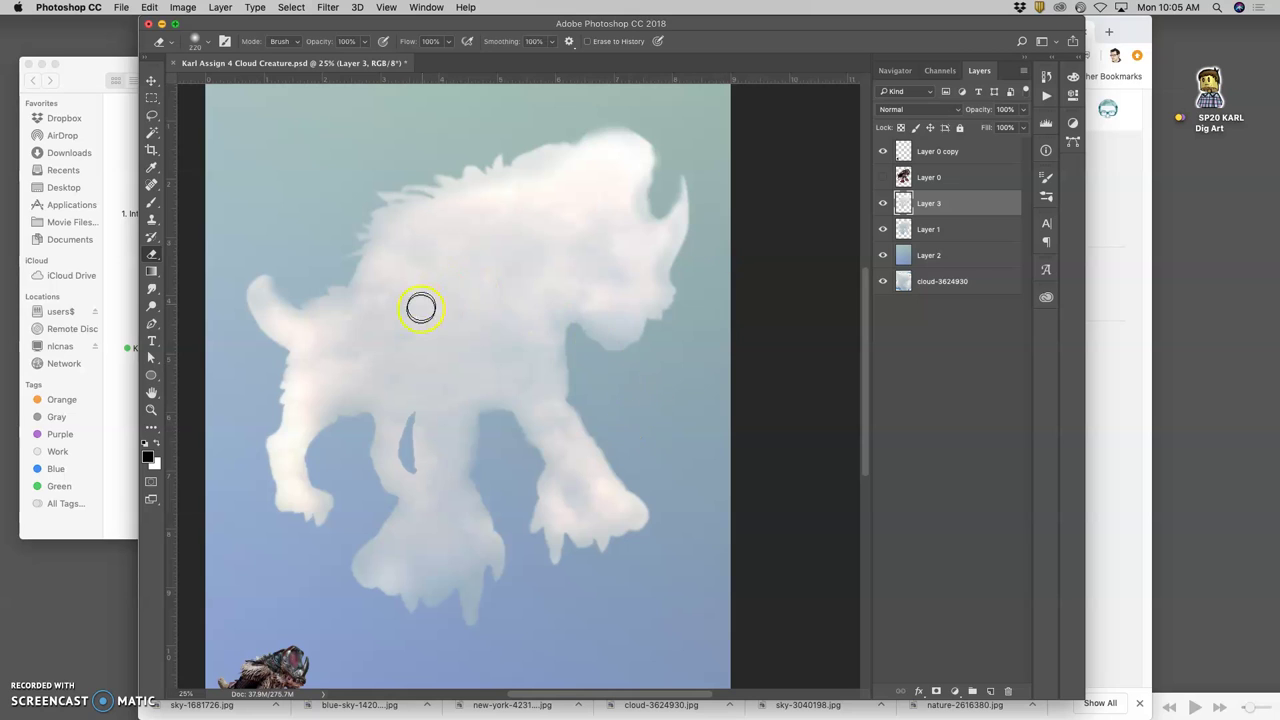
{"action": "key", "text": "super+minus"}
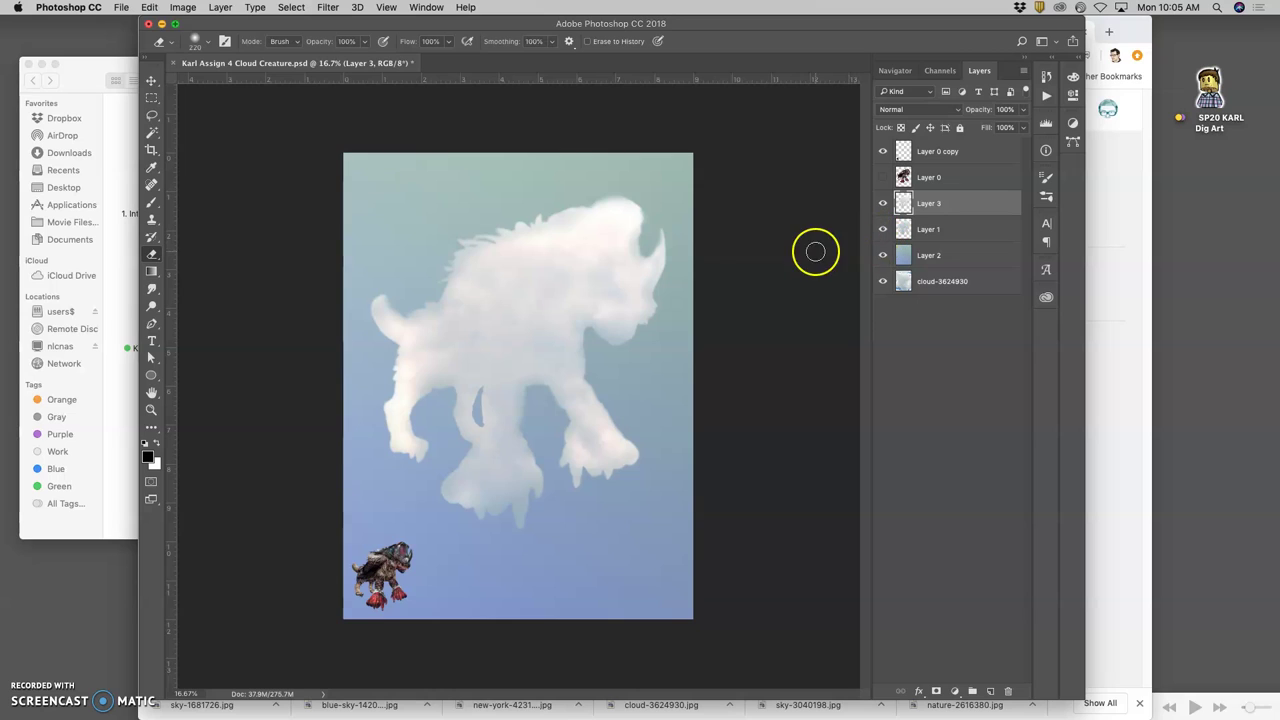
Select Layer 1, hide Layer 3 and erase cloud over the creature's left arm and tail.
{"action": "left_click", "coordinate": [904, 234]}
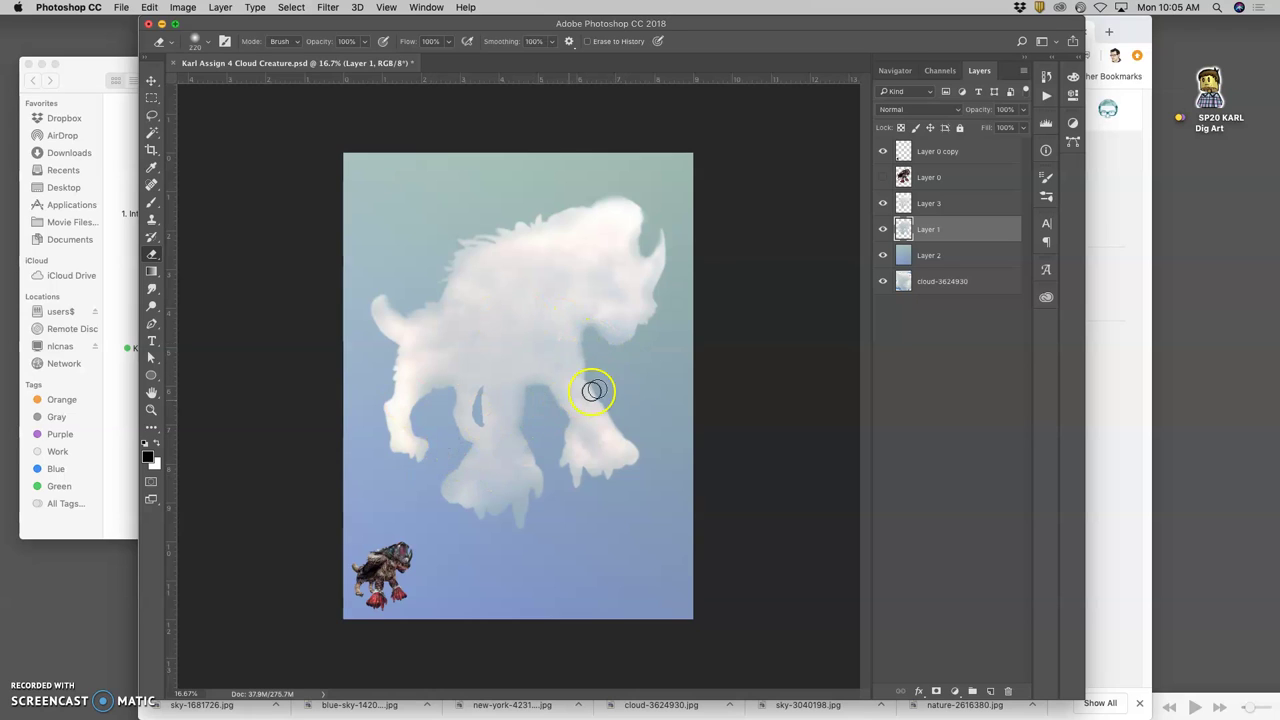
{"action": "left_click", "coordinate": [883, 204]}
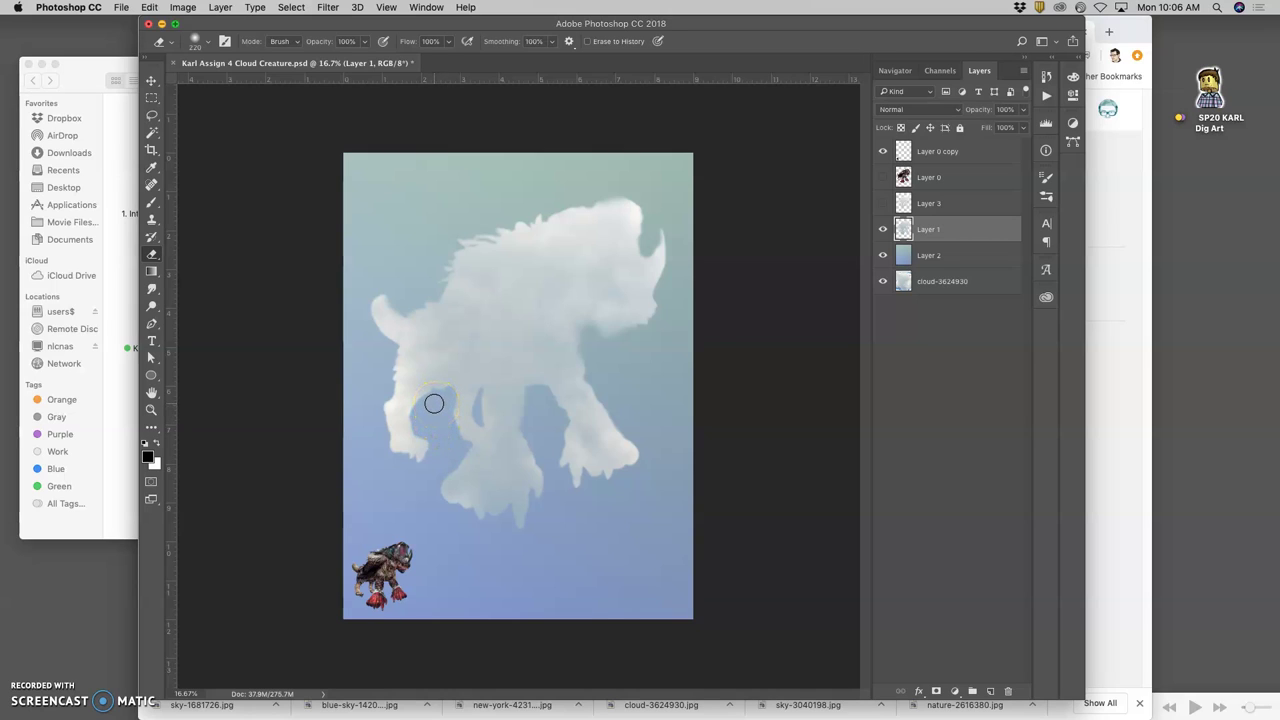
{"action": "mouse_move", "coordinate": [431, 403]}
{"action": "left_mouse_down"}
{"action": "mouse_move", "coordinate": [385, 319]}
{"action": "mouse_move", "coordinate": [400, 306]}
{"action": "mouse_move", "coordinate": [367, 335]}
{"action": "mouse_move", "coordinate": [405, 302]}
{"action": "mouse_move", "coordinate": [380, 359]}
{"action": "mouse_move", "coordinate": [355, 368]}
{"action": "mouse_move", "coordinate": [419, 299]}
{"action": "mouse_move", "coordinate": [335, 322]}
{"action": "mouse_move", "coordinate": [345, 344]}
{"action": "mouse_move", "coordinate": [357, 335]}
{"action": "mouse_move", "coordinate": [456, 398]}
{"action": "mouse_move", "coordinate": [674, 311]}
{"action": "mouse_move", "coordinate": [690, 286]}
{"action": "mouse_move", "coordinate": [640, 248]}
{"action": "mouse_move", "coordinate": [675, 288]}
{"action": "mouse_move", "coordinate": [688, 295]}
{"action": "mouse_move", "coordinate": [678, 263]}
{"action": "mouse_move", "coordinate": [642, 246]}
{"action": "left_mouse_up"}
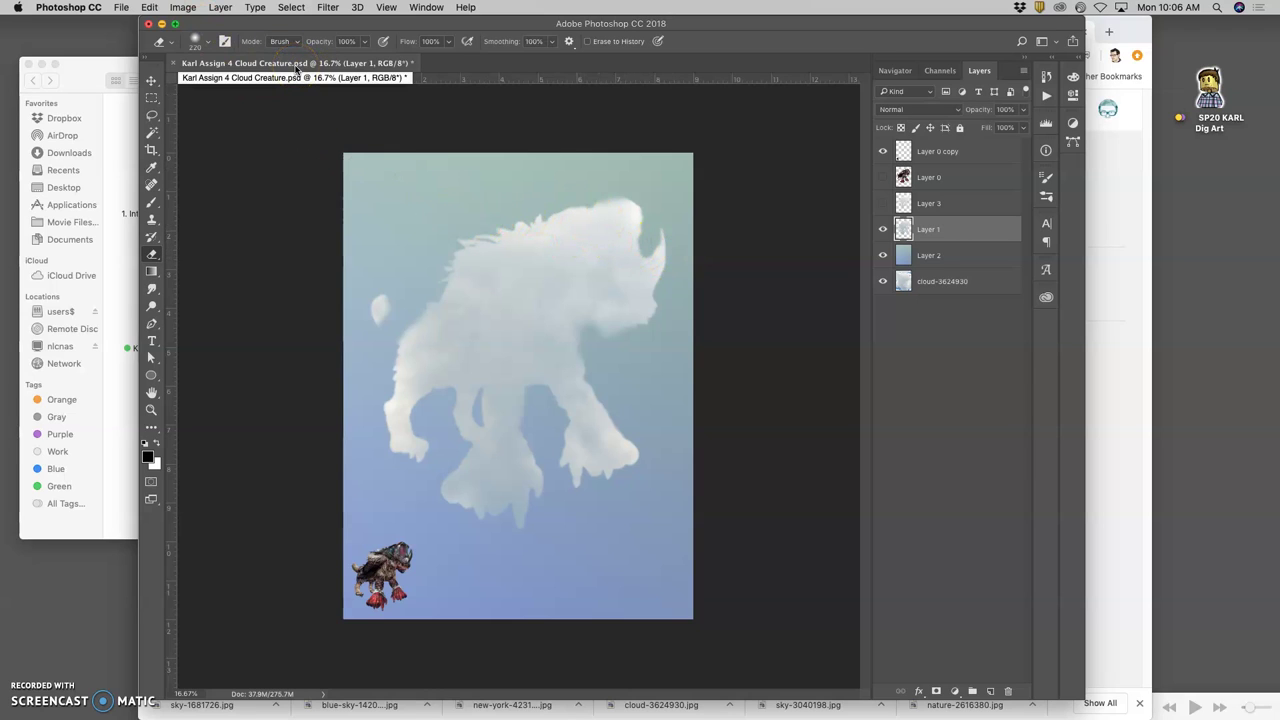
{"action": "left_click", "coordinate": [564, 167]}
{"action": "mouse_move", "coordinate": [526, 194]}
{"action": "left_mouse_down"}
{"action": "mouse_move", "coordinate": [434, 129]}
{"action": "mouse_move", "coordinate": [463, 377]}
{"action": "mouse_move", "coordinate": [606, 217]}
{"action": "mouse_move", "coordinate": [403, 136]}
{"action": "left_mouse_up"}
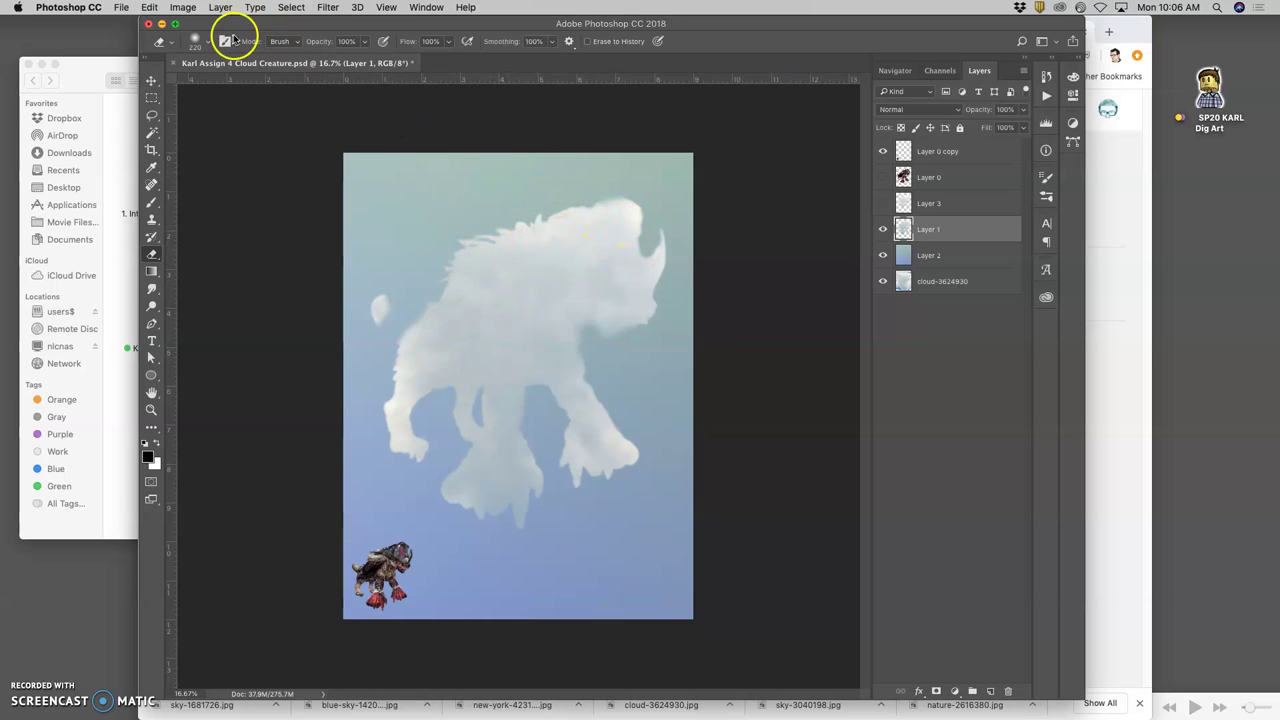
Enlarge the eraser to 412 px and erase the head top, body and curled arm tip.
{"action": "left_click", "coordinate": [203, 42]}
{"action": "left_click_drag", "start_coordinate": [276, 80], "coordinate": [286, 84]}
{"action": "left_click", "coordinate": [640, 217]}
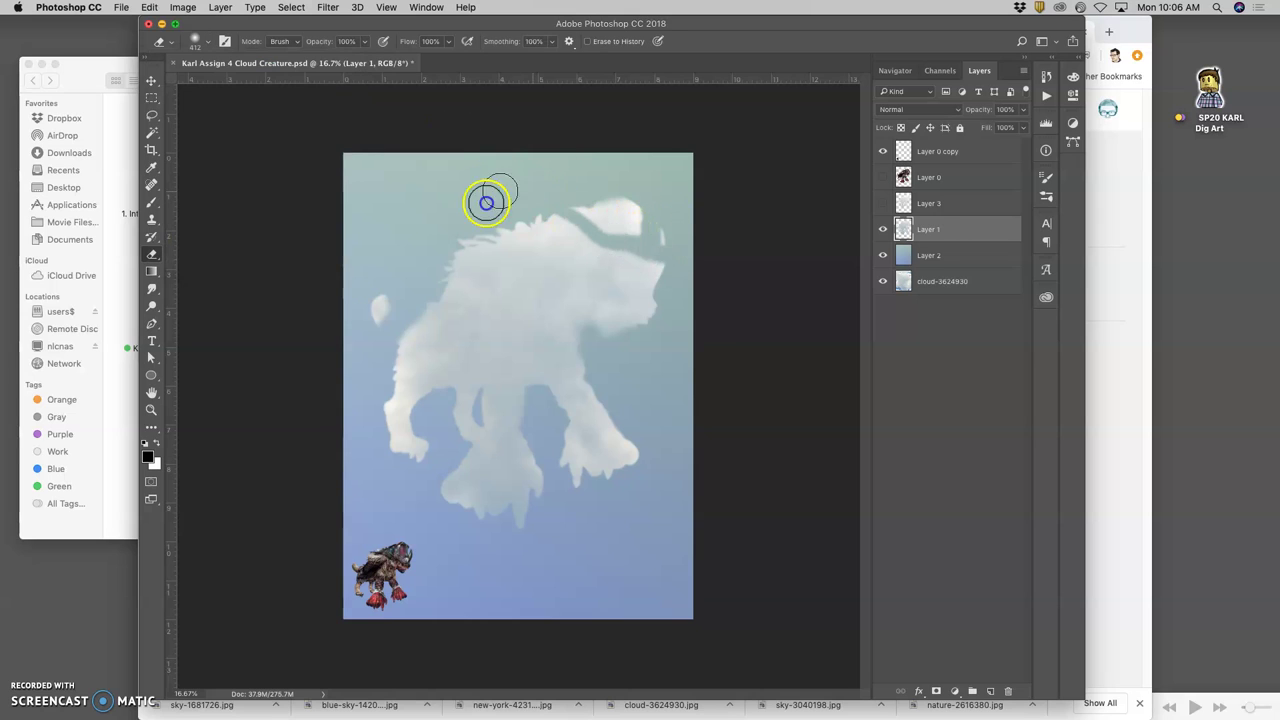
{"action": "left_click_drag", "start_coordinate": [540, 200], "coordinate": [593, 247]}
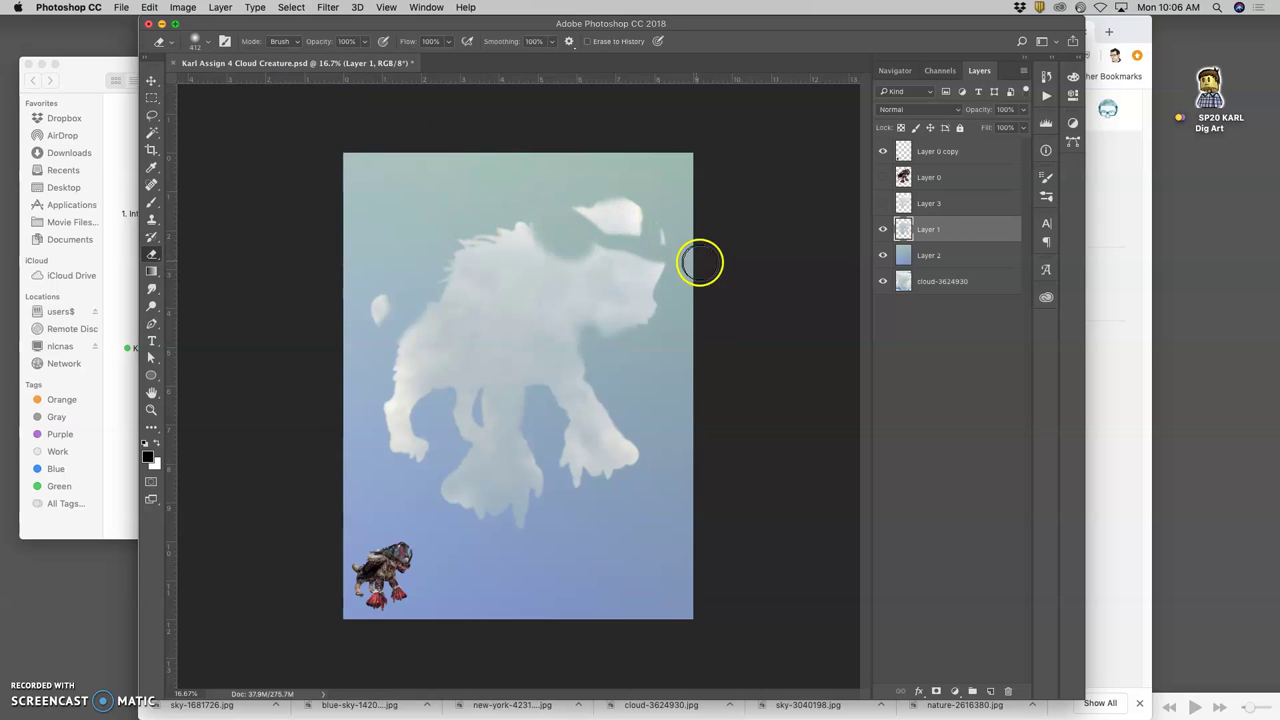
{"action": "mouse_move", "coordinate": [669, 377]}
{"action": "left_mouse_down"}
{"action": "mouse_move", "coordinate": [635, 428]}
{"action": "mouse_move", "coordinate": [564, 425]}
{"action": "mouse_move", "coordinate": [524, 381]}
{"action": "mouse_move", "coordinate": [593, 444]}
{"action": "mouse_move", "coordinate": [458, 407]}
{"action": "mouse_move", "coordinate": [481, 393]}
{"action": "mouse_move", "coordinate": [560, 405]}
{"action": "mouse_move", "coordinate": [536, 404]}
{"action": "mouse_move", "coordinate": [533, 420]}
{"action": "mouse_move", "coordinate": [518, 405]}
{"action": "mouse_move", "coordinate": [548, 399]}
{"action": "mouse_move", "coordinate": [512, 414]}
{"action": "mouse_move", "coordinate": [591, 437]}
{"action": "mouse_move", "coordinate": [549, 422]}
{"action": "mouse_move", "coordinate": [565, 418]}
{"action": "mouse_move", "coordinate": [549, 406]}
{"action": "mouse_move", "coordinate": [612, 370]}
{"action": "left_mouse_up"}
{"action": "mouse_move", "coordinate": [442, 433]}
{"action": "left_mouse_down"}
{"action": "mouse_move", "coordinate": [409, 429]}
{"action": "mouse_move", "coordinate": [394, 407]}
{"action": "mouse_move", "coordinate": [431, 369]}
{"action": "mouse_move", "coordinate": [403, 417]}
{"action": "mouse_move", "coordinate": [360, 428]}
{"action": "mouse_move", "coordinate": [385, 411]}
{"action": "left_mouse_up"}
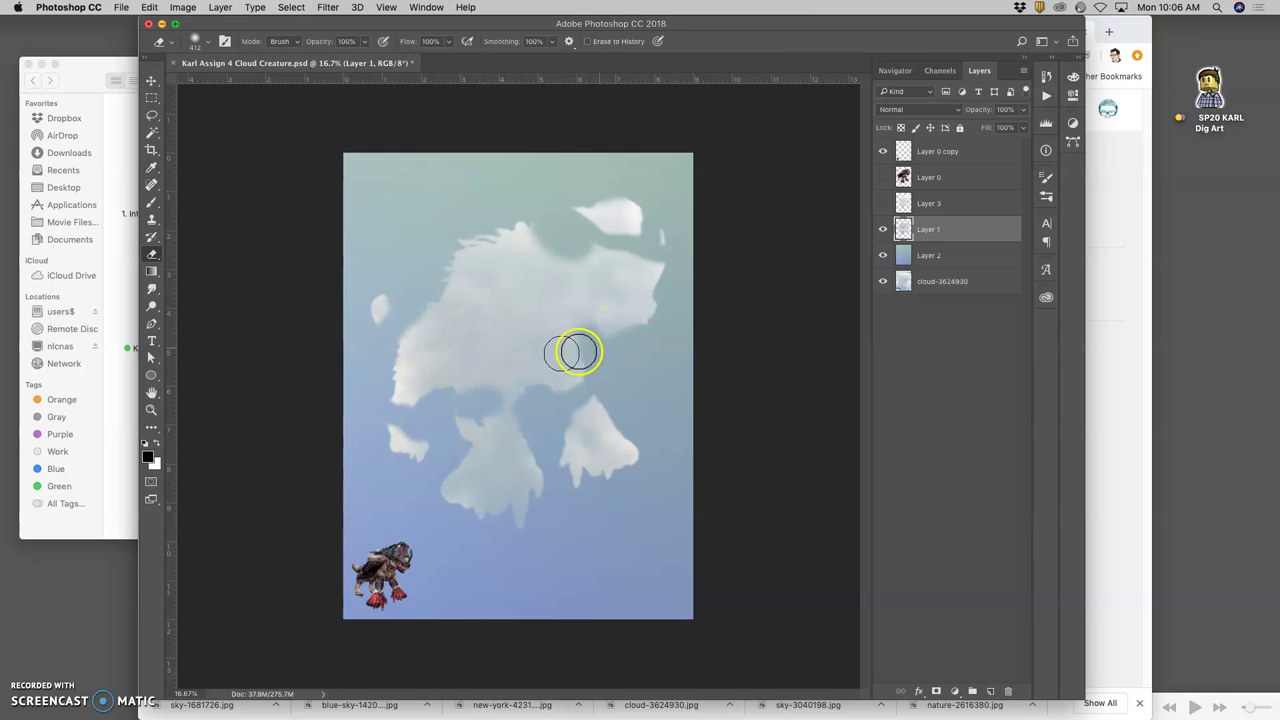
Show and select Layer 3, then set the Eraser opacity to 37%.
{"action": "left_click", "coordinate": [868, 196]}
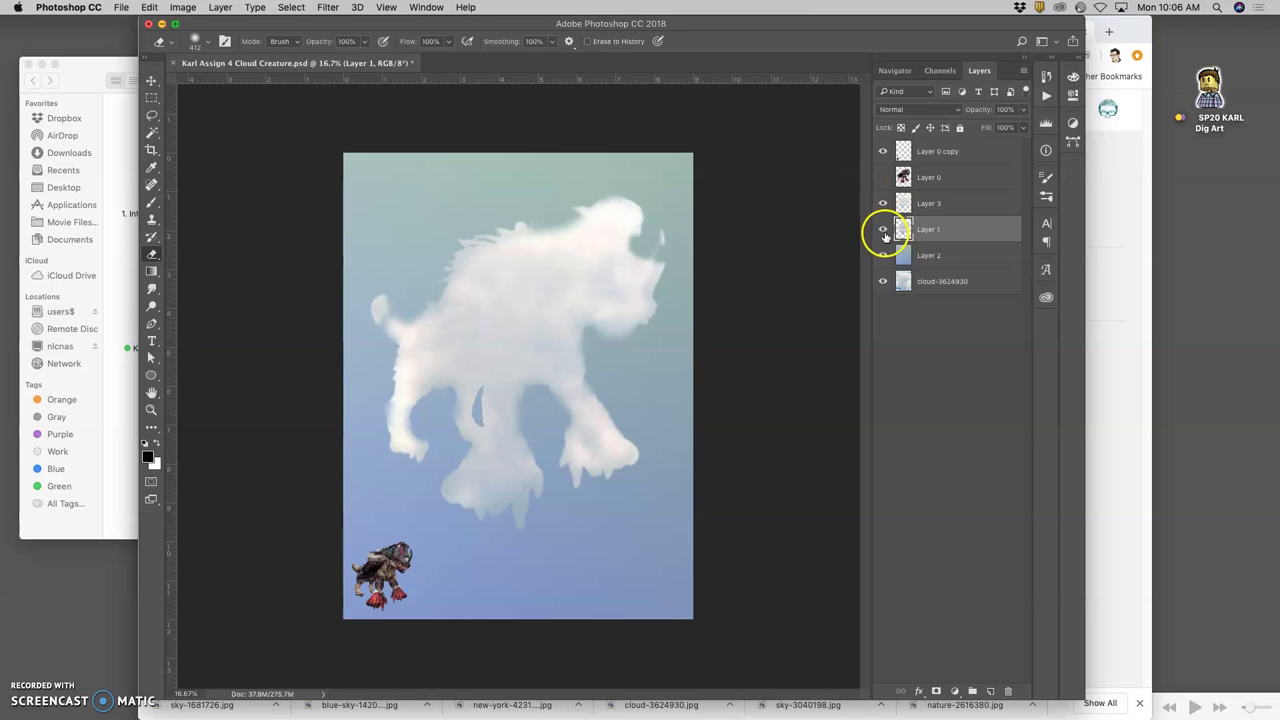
{"action": "left_click", "coordinate": [883, 229]}
{"action": "left_click", "coordinate": [883, 229]}
{"action": "left_click", "coordinate": [940, 200]}
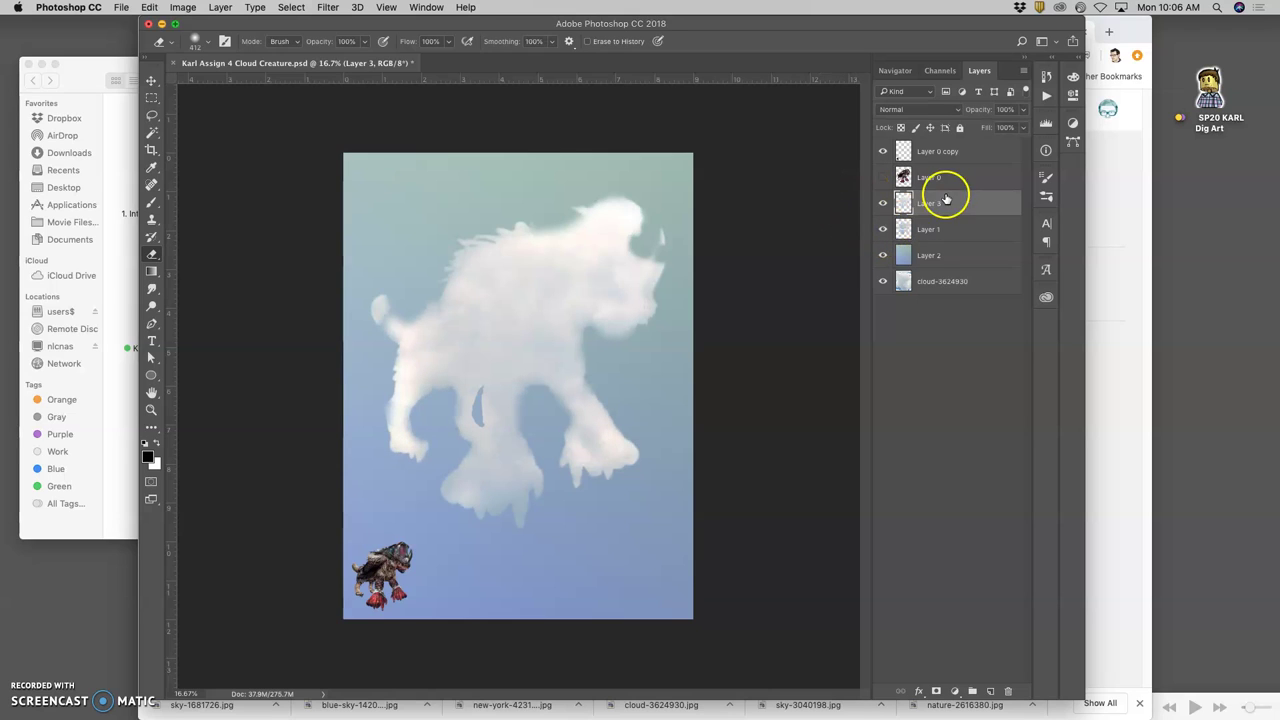
{"action": "left_click", "coordinate": [363, 42]}
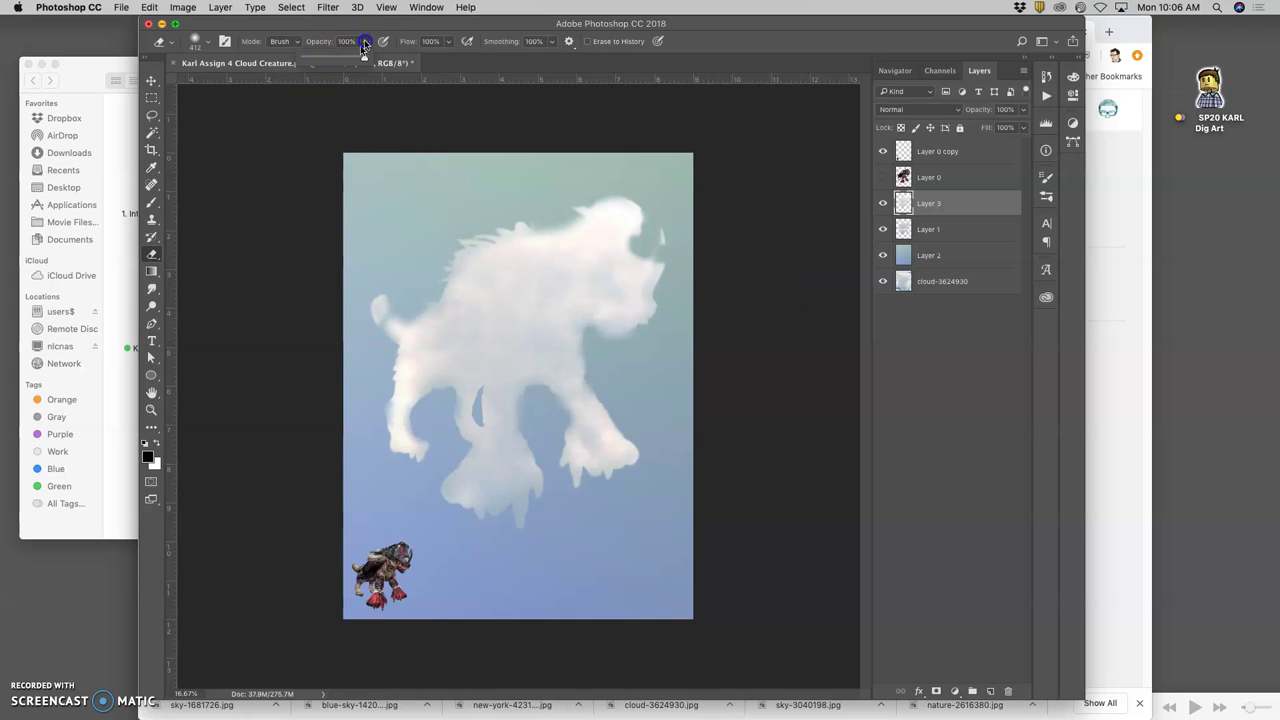
{"action": "left_click", "coordinate": [659, 243]}
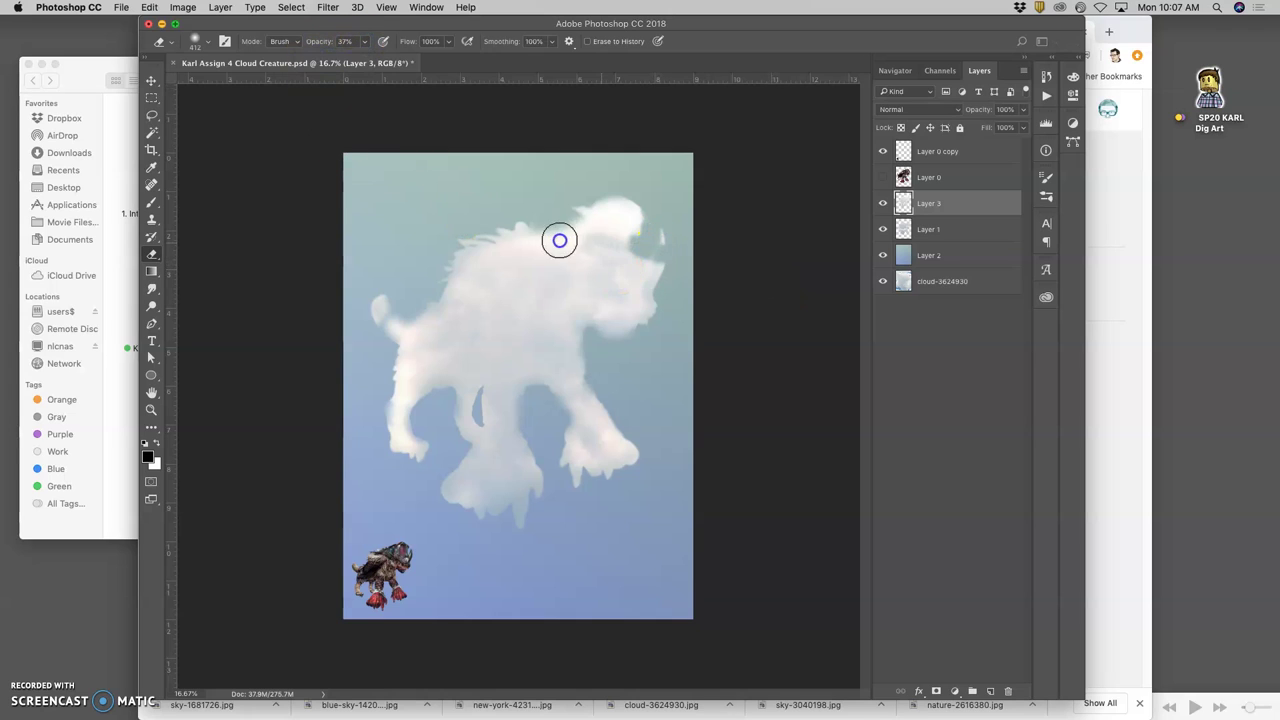
Softly fade the cloud around the tail, the gap between the legs and the left arm.
{"action": "left_click", "coordinate": [386, 334]}
{"action": "left_click", "coordinate": [389, 320]}
{"action": "left_click", "coordinate": [400, 318]}
{"action": "left_click", "coordinate": [380, 349]}
{"action": "left_click", "coordinate": [457, 414]}
{"action": "left_click", "coordinate": [449, 420]}
{"action": "left_click", "coordinate": [490, 405]}
{"action": "left_click", "coordinate": [443, 409]}
{"action": "left_click", "coordinate": [389, 411]}
{"action": "left_click", "coordinate": [420, 414]}
{"action": "left_click", "coordinate": [428, 420]}
{"action": "left_click", "coordinate": [500, 394]}
{"action": "left_click", "coordinate": [523, 400]}
{"action": "left_click", "coordinate": [460, 406]}
{"action": "left_click", "coordinate": [517, 396]}
Fade the right leg join, body edge, left leg, arm, horn and a band across the head top.
{"action": "left_click", "coordinate": [594, 380]}
{"action": "left_click", "coordinate": [560, 414]}
{"action": "left_click", "coordinate": [603, 377]}
{"action": "left_click", "coordinate": [608, 397]}
{"action": "left_click", "coordinate": [491, 410]}
{"action": "left_click", "coordinate": [651, 332]}
{"action": "left_click", "coordinate": [474, 420]}
{"action": "left_click", "coordinate": [452, 438]}
{"action": "left_click", "coordinate": [383, 399]}
{"action": "left_click", "coordinate": [671, 237]}
{"action": "left_click", "coordinate": [606, 223]}
{"action": "left_click", "coordinate": [640, 223]}
{"action": "mouse_move", "coordinate": [640, 224]}
{"action": "left_mouse_down"}
{"action": "mouse_move", "coordinate": [588, 215]}
{"action": "mouse_move", "coordinate": [523, 229]}
{"action": "left_mouse_up"}
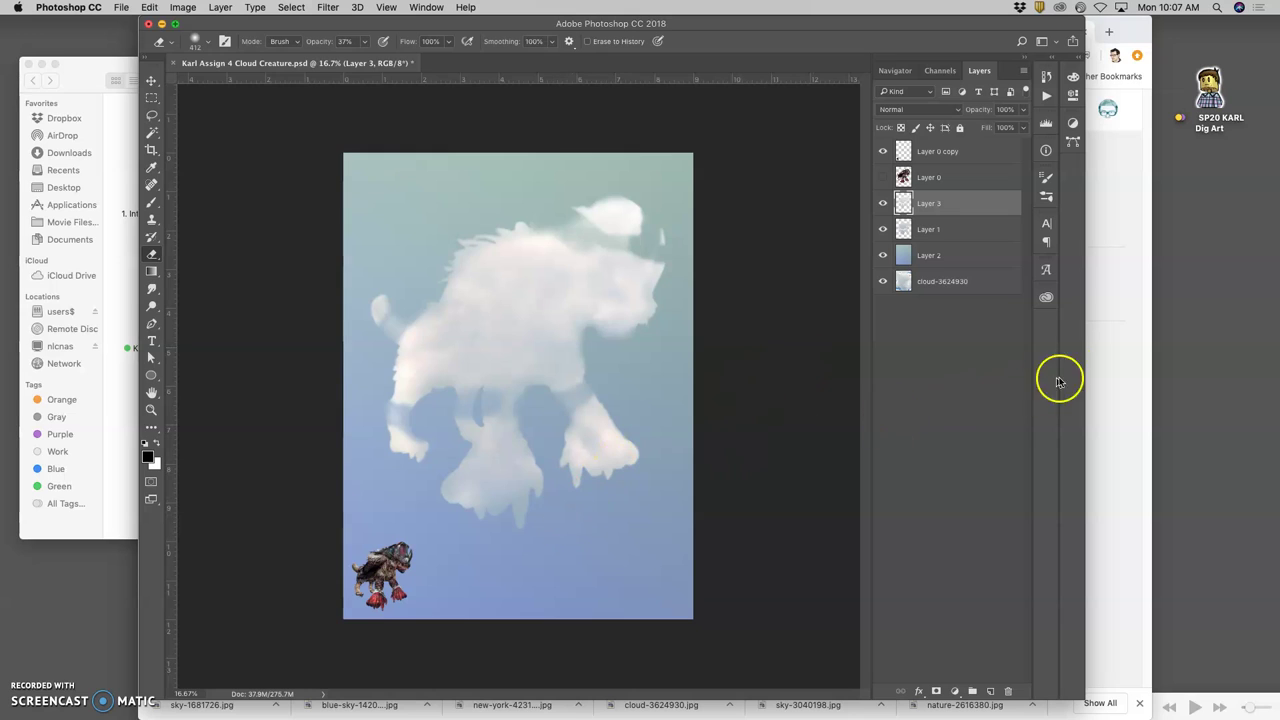
Open the cloud reference folder in Finder and drag 'clouds to use.jpg' onto the Photoshop canvas.
{"action": "left_click", "coordinate": [125, 255]}
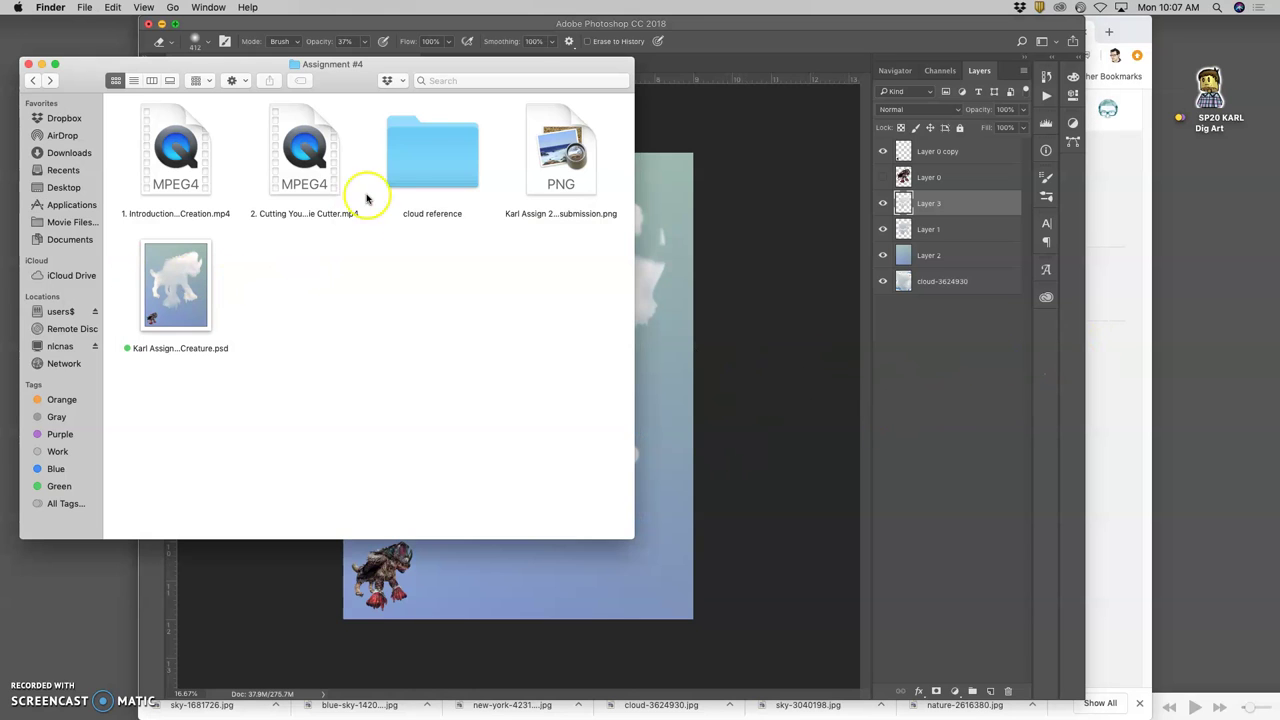
{"action": "double_click", "coordinate": [415, 150]}
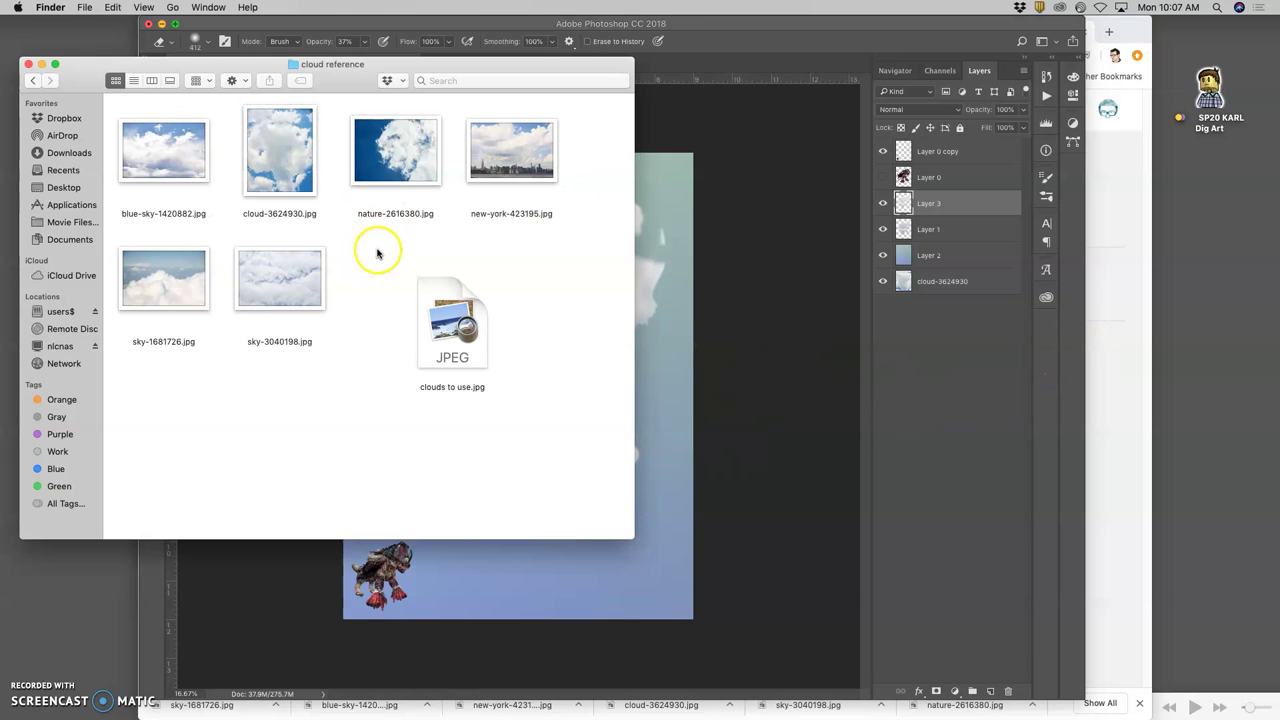
{"action": "left_click", "coordinate": [452, 370]}
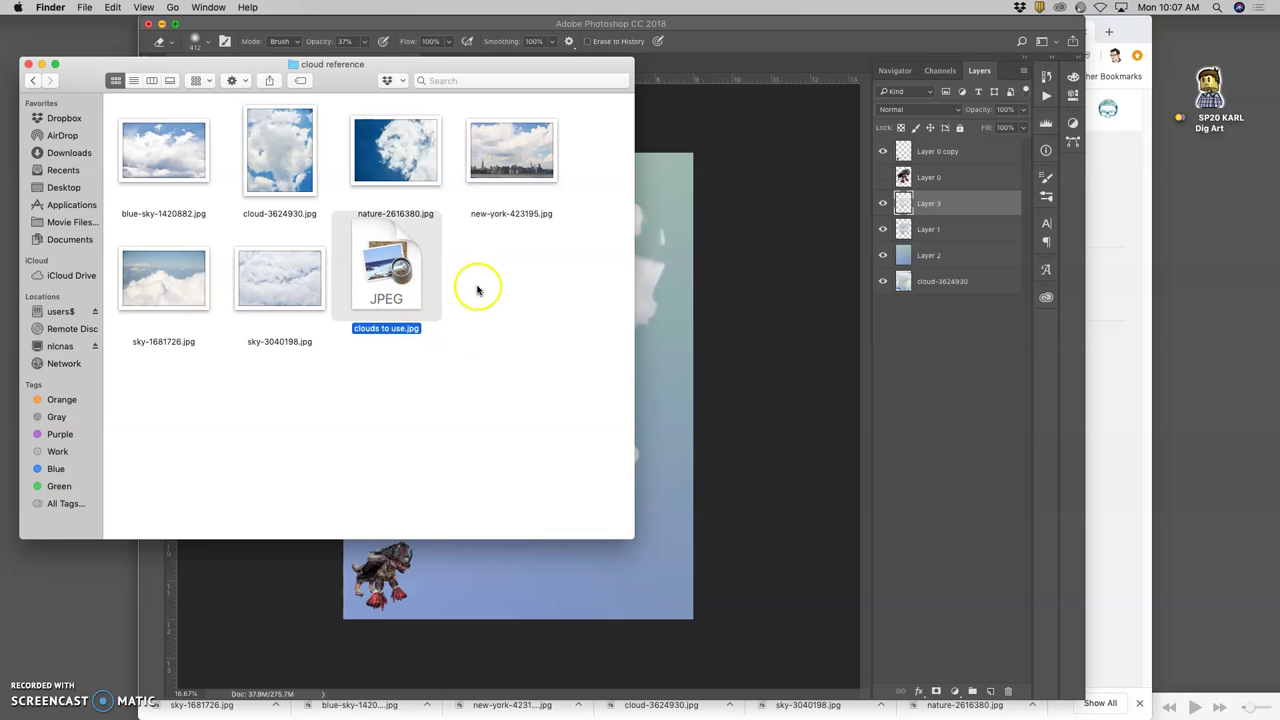
{"action": "left_click", "coordinate": [915, 210]}
{"action": "left_click", "coordinate": [125, 195]}
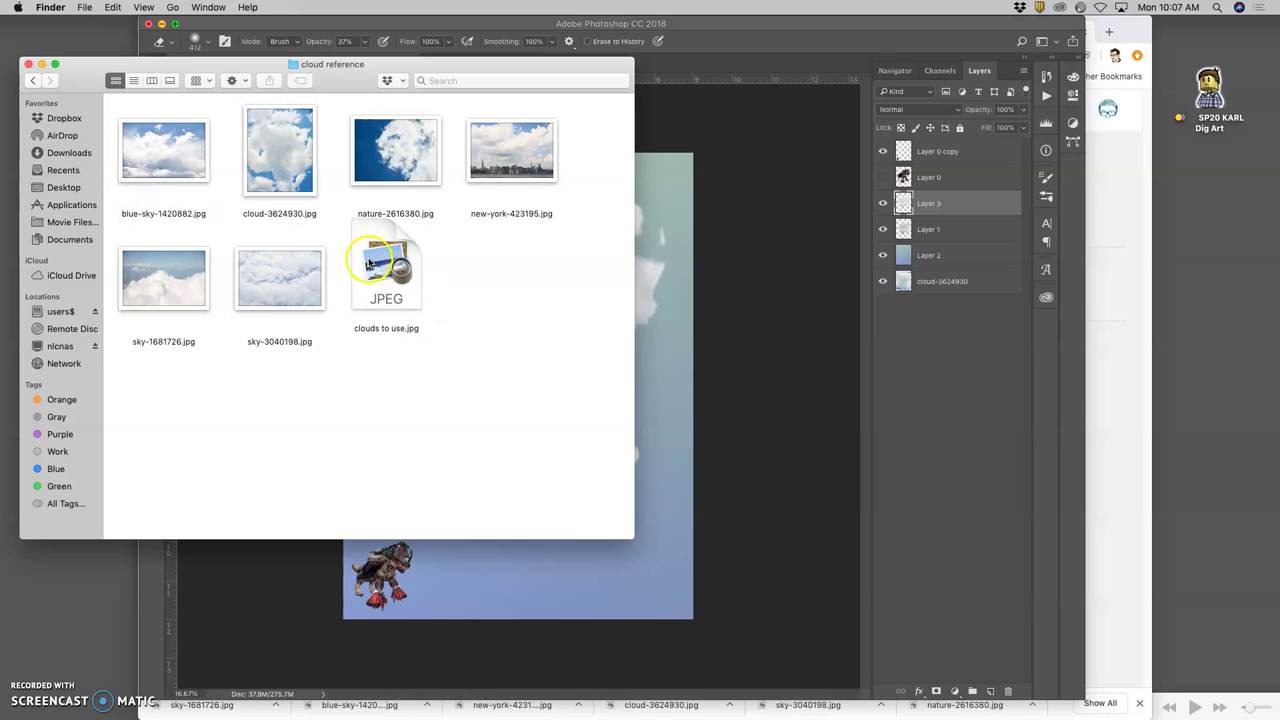
{"action": "left_click_drag", "start_coordinate": [370, 262], "coordinate": [657, 322]}
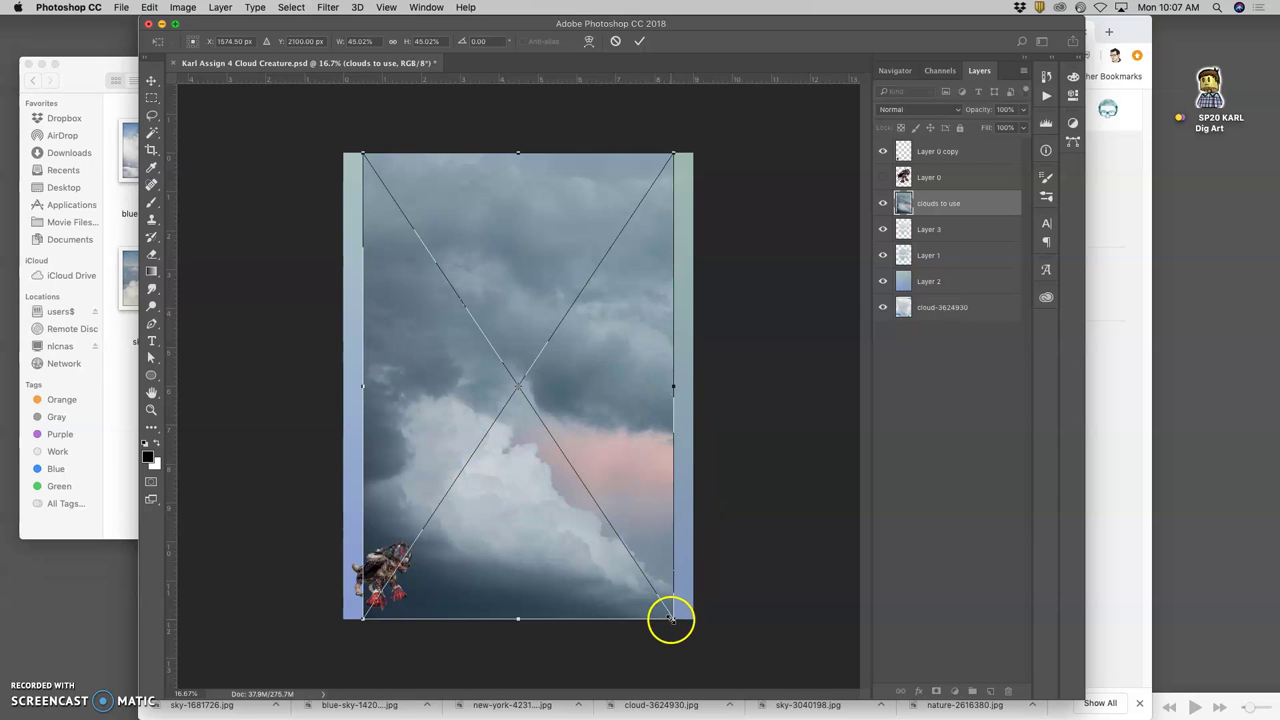
Stretch the placed clouds image to the canvas's left and right edges and commit it.
{"action": "left_click_drag", "start_coordinate": [671, 619], "coordinate": [743, 631]}
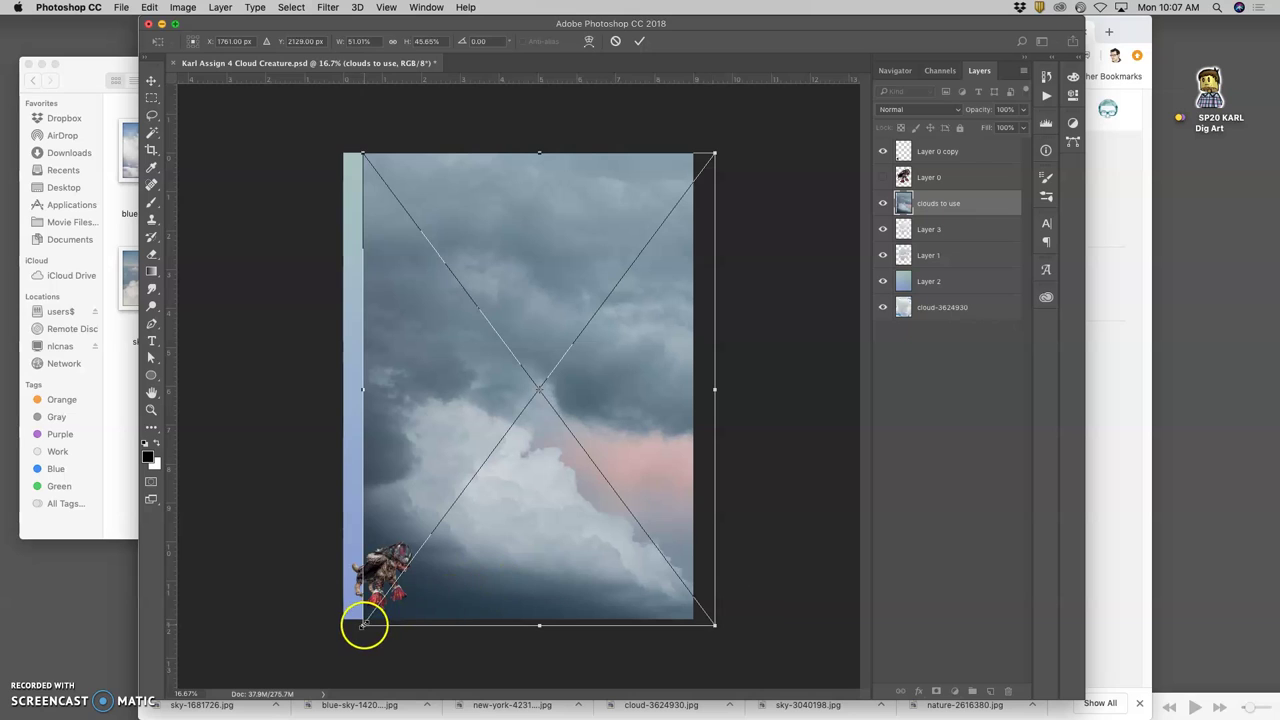
{"action": "left_click_drag", "start_coordinate": [363, 622], "coordinate": [331, 625]}
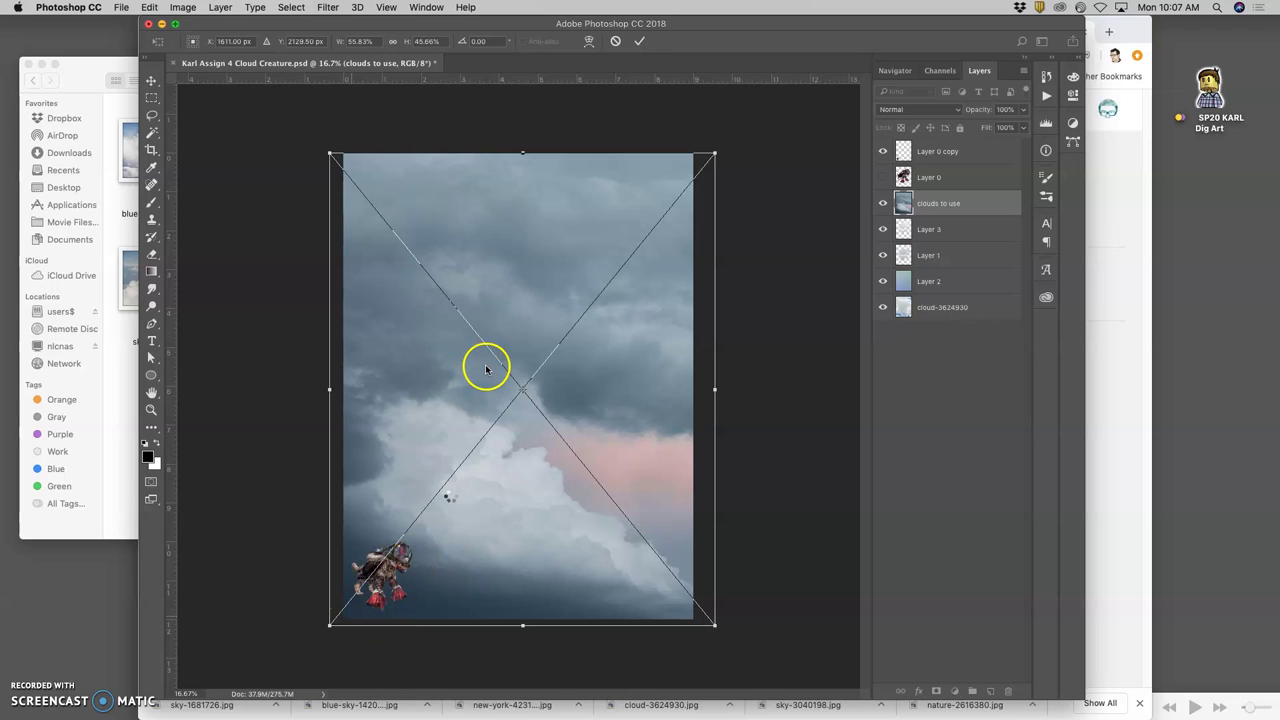
{"action": "key", "text": "Return"}
{"action": "key", "text": "e"}
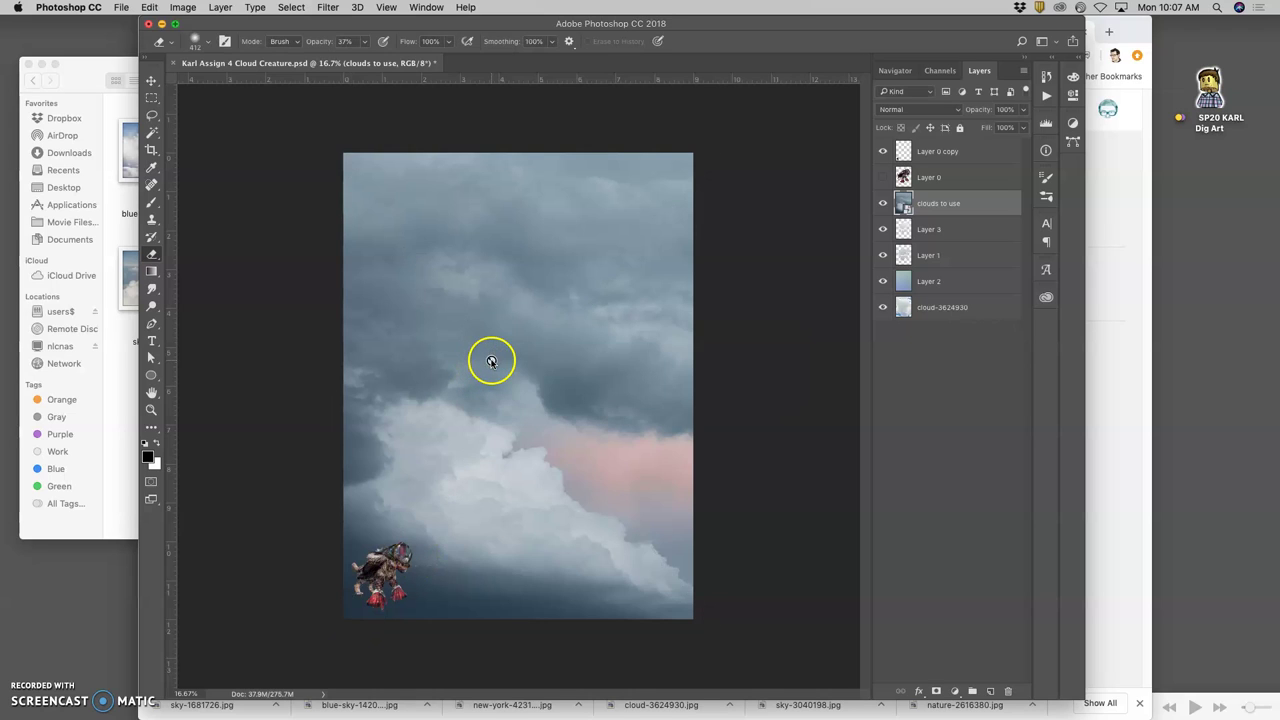
Move the 'clouds to use' layer between Layer 1 and Layer 2 and lower its opacity.
{"action": "left_click", "coordinate": [974, 210]}
{"action": "key", "text": "super+bracketleft"}
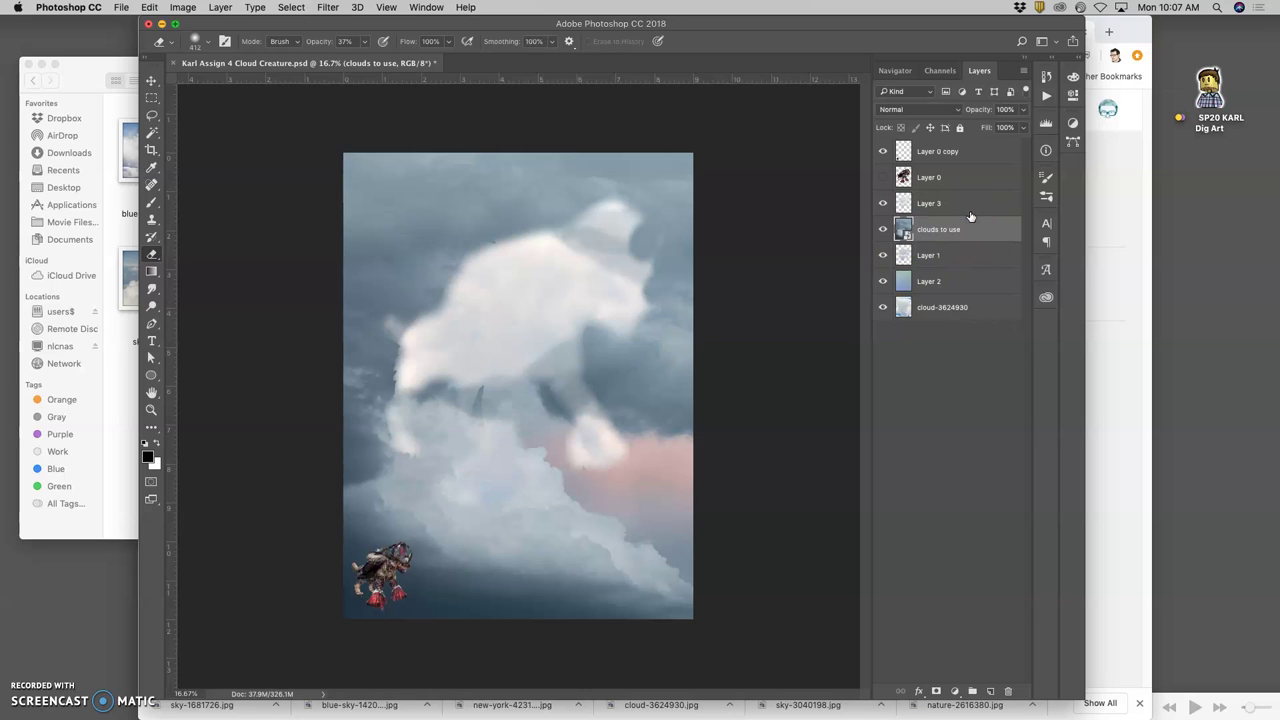
{"action": "key", "text": "super+bracketleft"}
{"action": "key", "text": "super+bracketleft"}
{"action": "key", "text": "super+bracketright"}
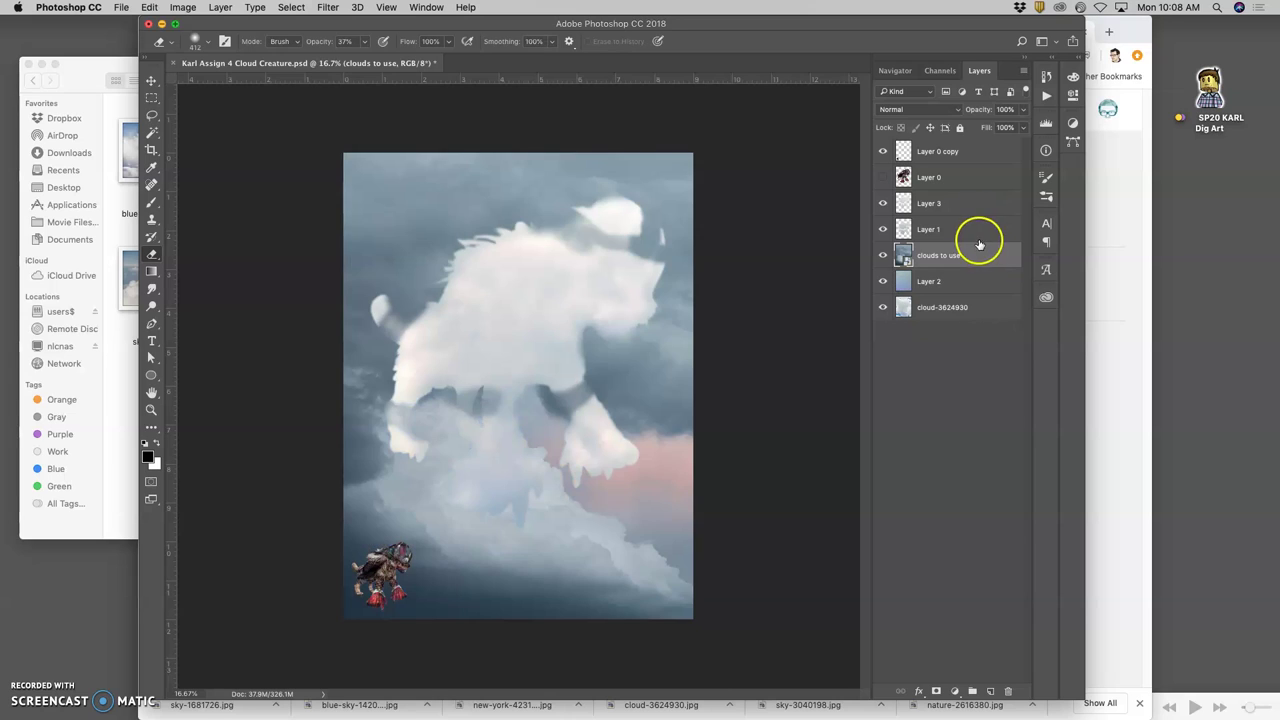
{"action": "left_click", "coordinate": [1024, 111]}
{"action": "mouse_move", "coordinate": [1000, 127]}
{"action": "left_mouse_down"}
{"action": "mouse_move", "coordinate": [977, 127]}
{"action": "mouse_move", "coordinate": [997, 125]}
{"action": "left_mouse_up"}
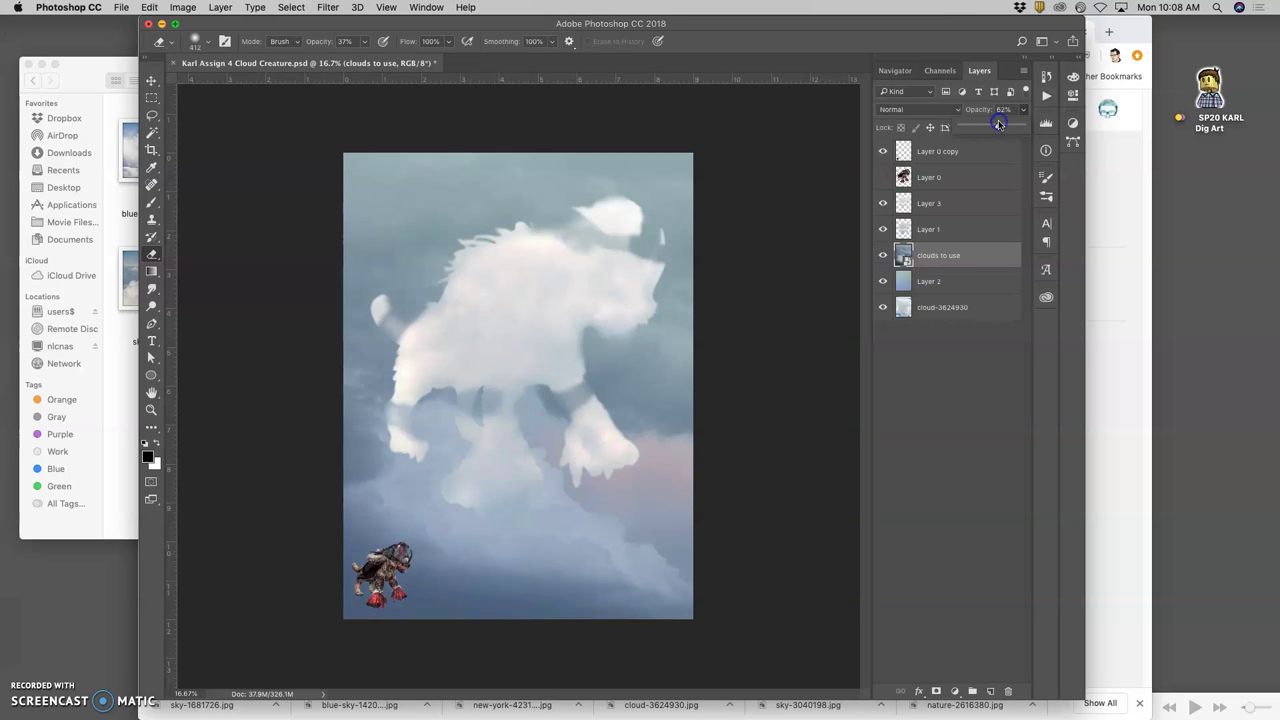
Rasterize the 'clouds to use' layer and apply a Gaussian Blur of radius 26.1 pixels.
{"action": "right_click", "coordinate": [943, 258]}
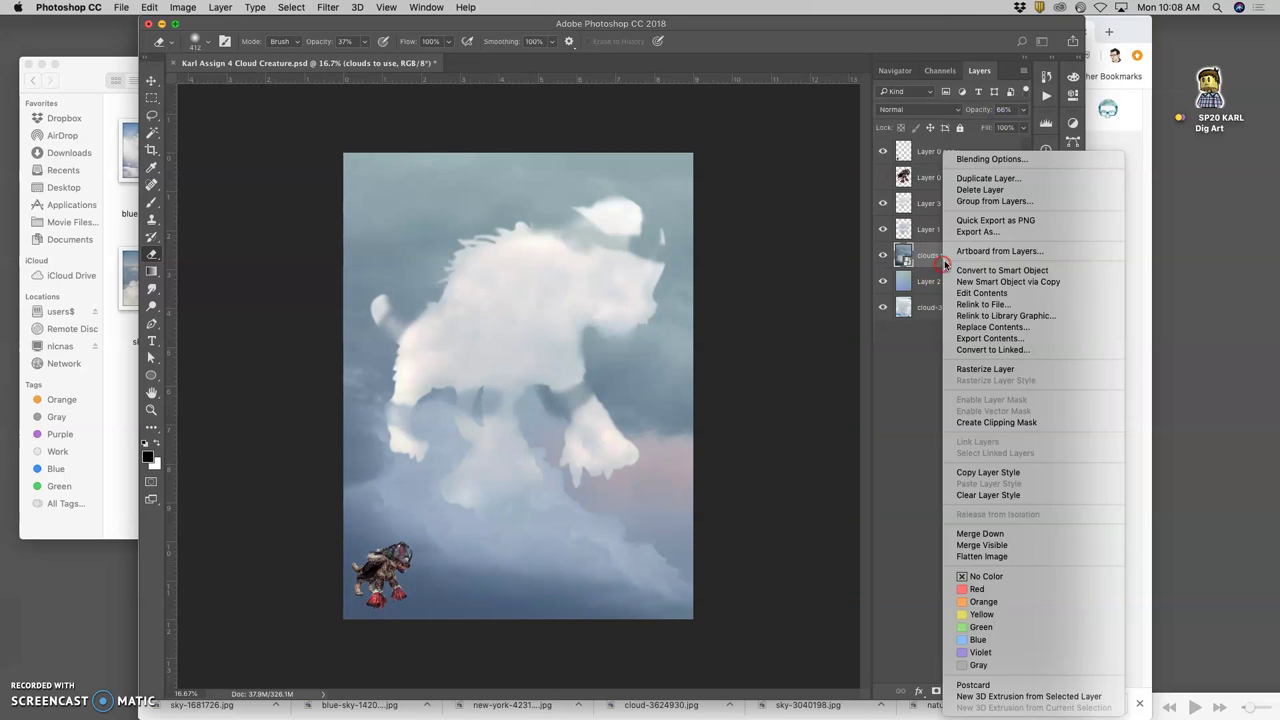
{"action": "left_click", "coordinate": [985, 369]}
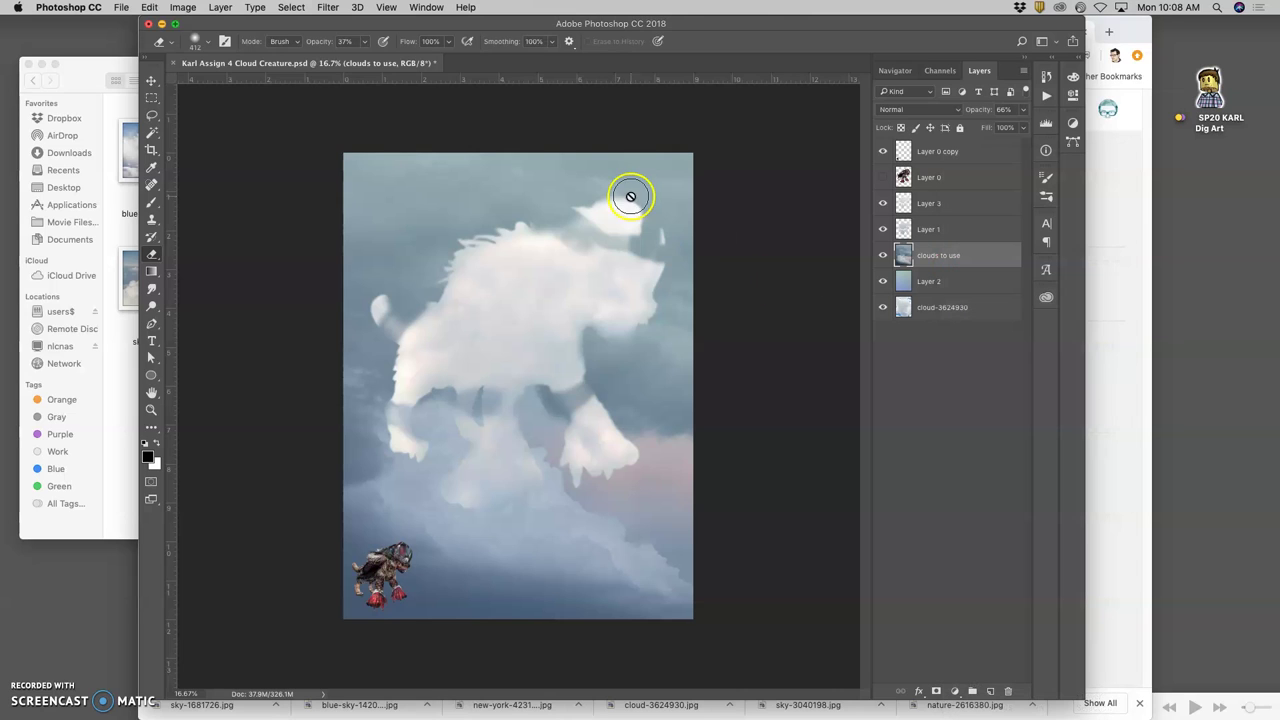
{"action": "left_click", "coordinate": [328, 7]}
{"action": "mouse_move", "coordinate": [345, 166]}
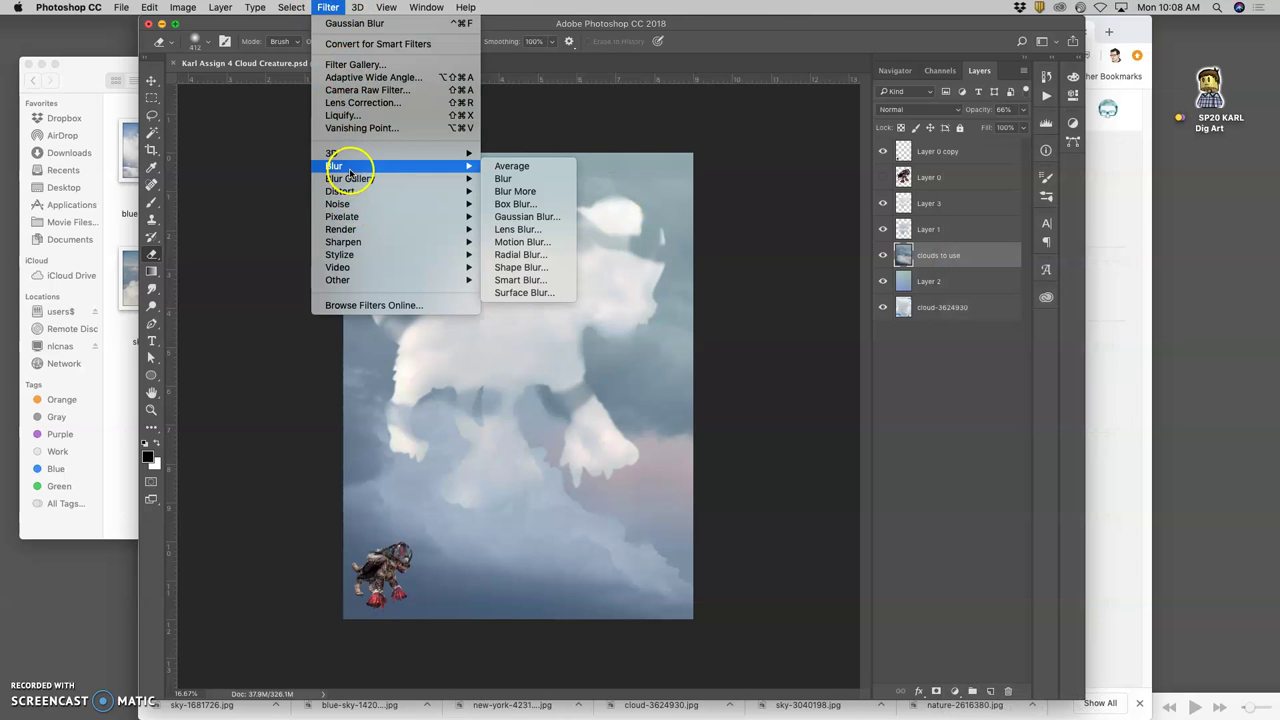
{"action": "left_click", "coordinate": [538, 221]}
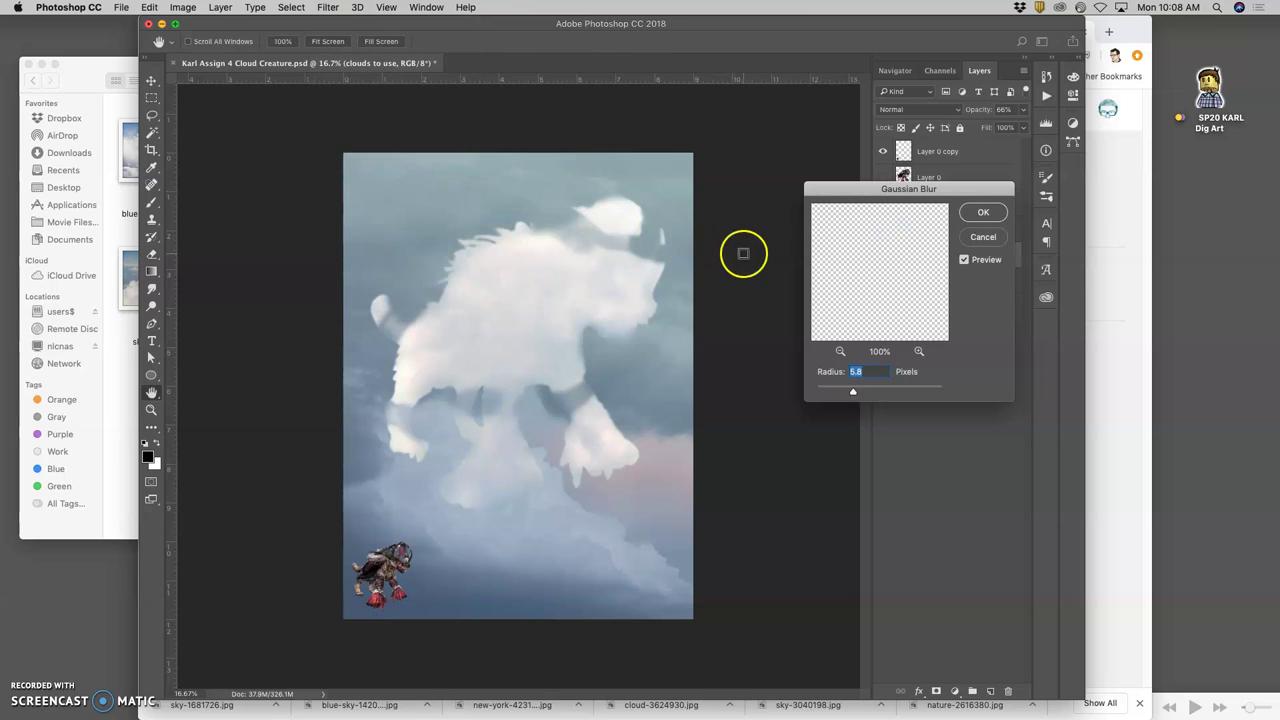
{"action": "left_click_drag", "start_coordinate": [868, 391], "coordinate": [853, 396]}
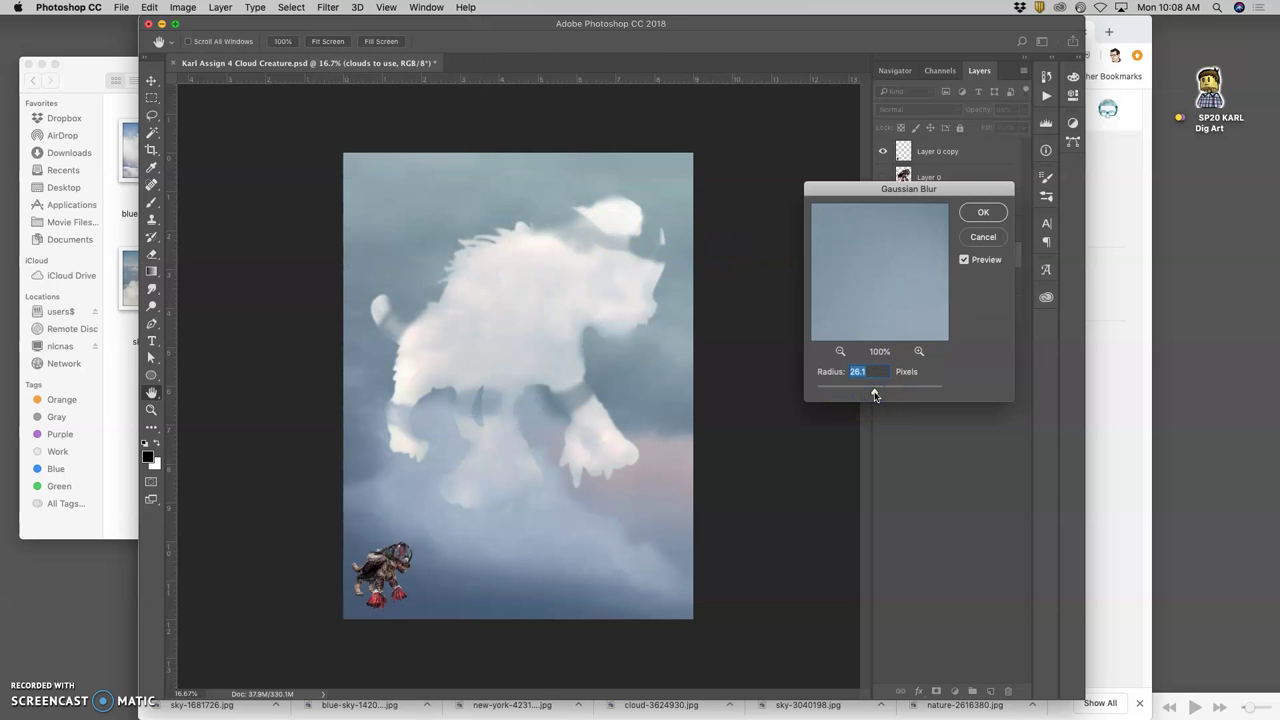
{"action": "left_click", "coordinate": [983, 213]}
Hide Layer 3, check the blurred clouds with other layers toggled, then select cloud-3624930.
{"action": "key", "text": "e"}
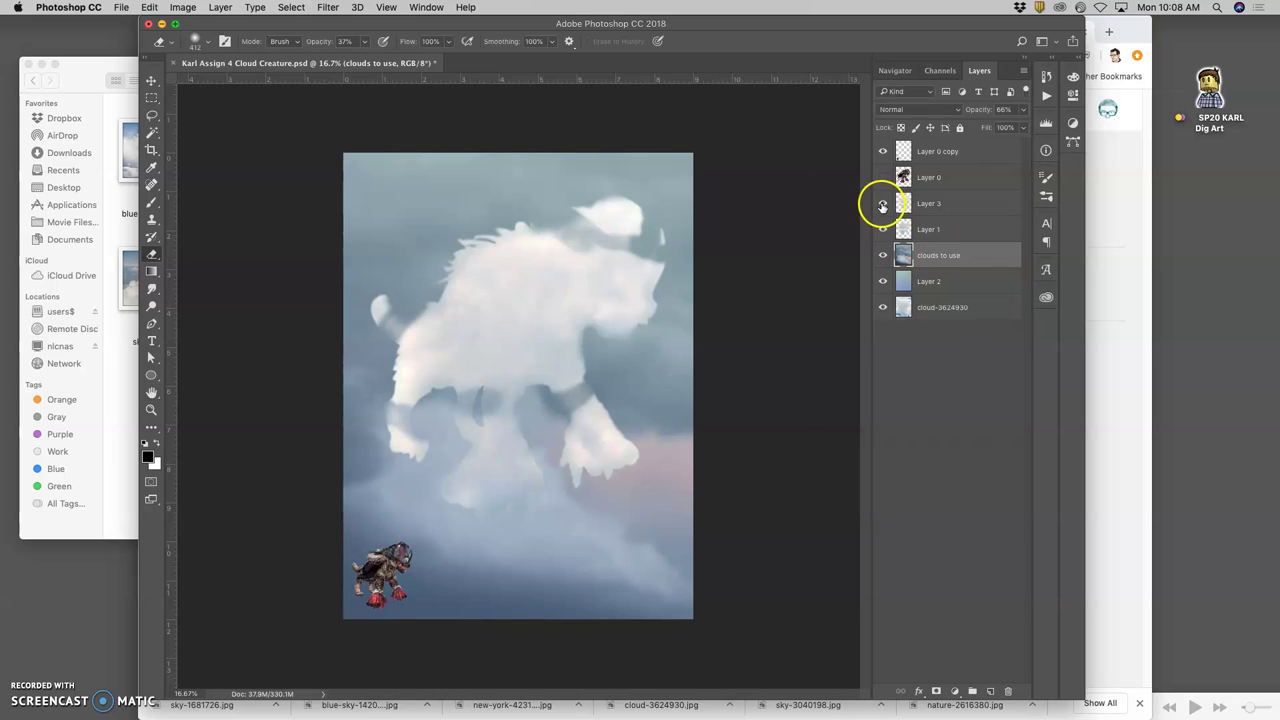
{"action": "left_click", "coordinate": [883, 229]}
{"action": "left_click", "coordinate": [883, 203]}
{"action": "left_click", "coordinate": [884, 177]}
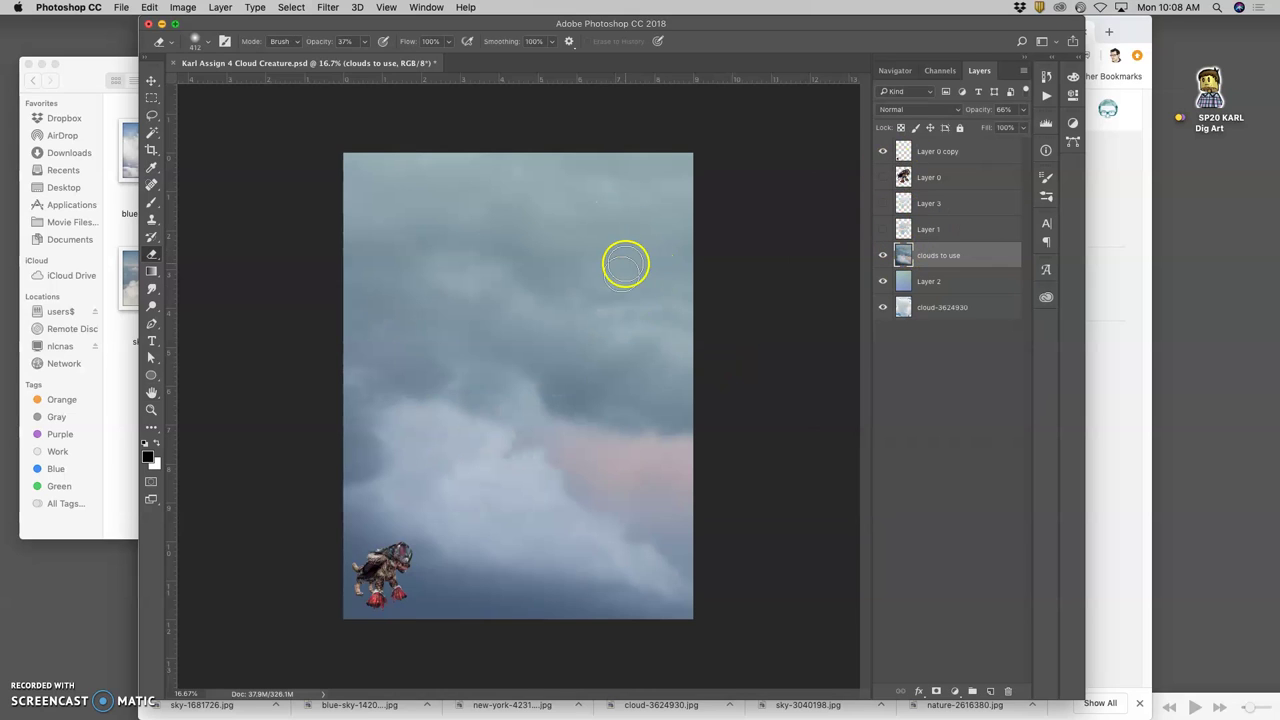
{"action": "left_click", "coordinate": [882, 256]}
{"action": "left_click", "coordinate": [882, 256]}
{"action": "left_click", "coordinate": [882, 229]}
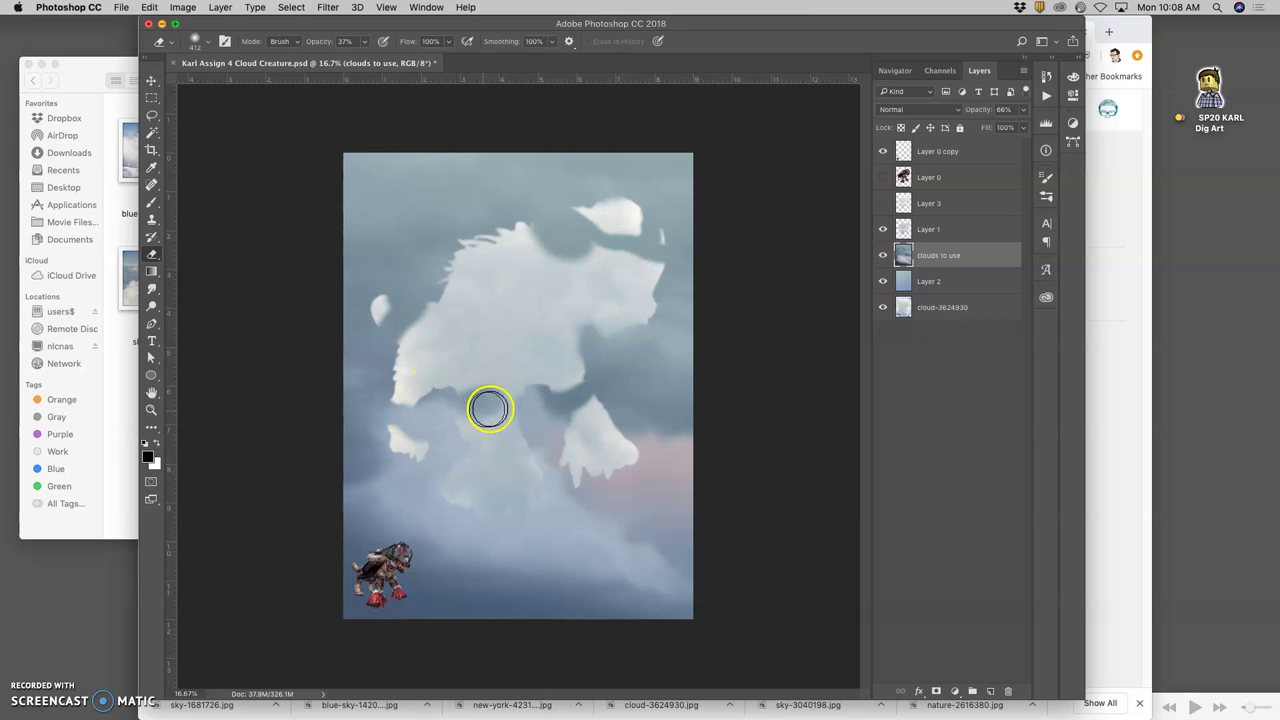
{"action": "left_click", "coordinate": [933, 312]}
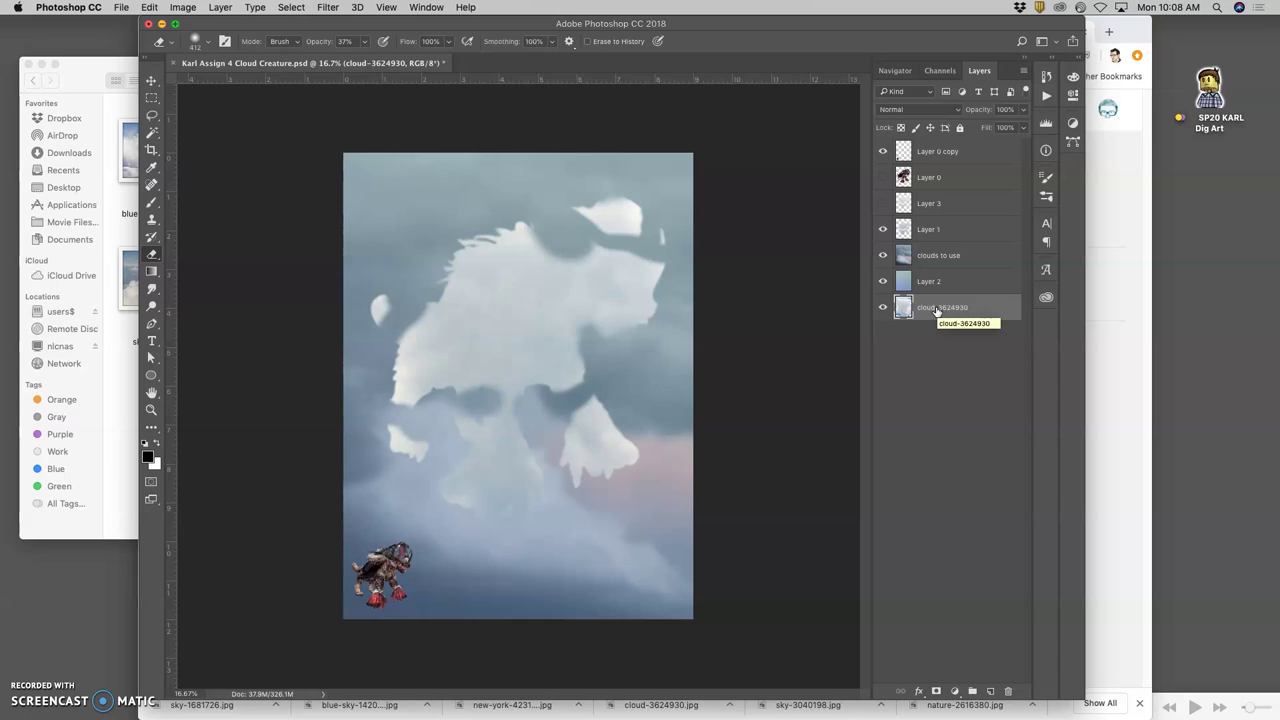
Duplicate cloud-3624930, move the copy beneath Layer 1 and fade it to 32% opacity.
{"action": "key", "text": "super+j"}
{"action": "left_click_drag", "start_coordinate": [936, 312], "coordinate": [923, 243]}
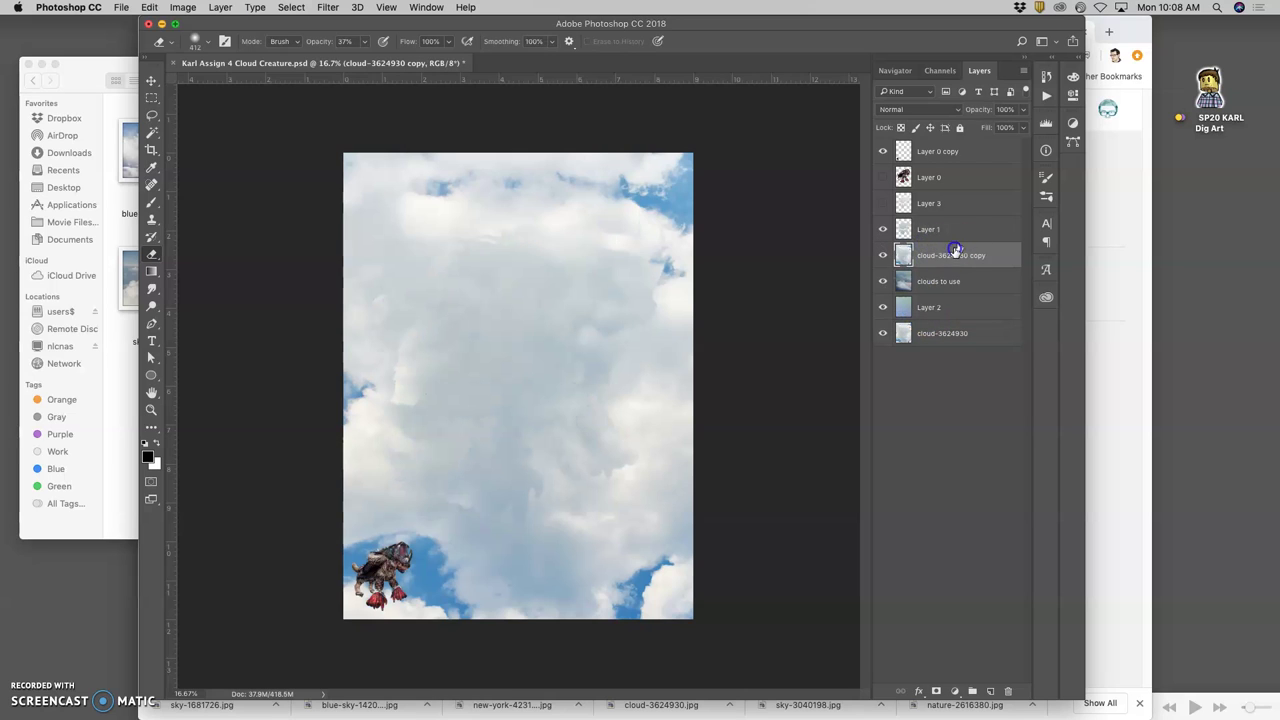
{"action": "left_click", "coordinate": [1022, 110]}
{"action": "left_click_drag", "start_coordinate": [992, 127], "coordinate": [980, 127]}
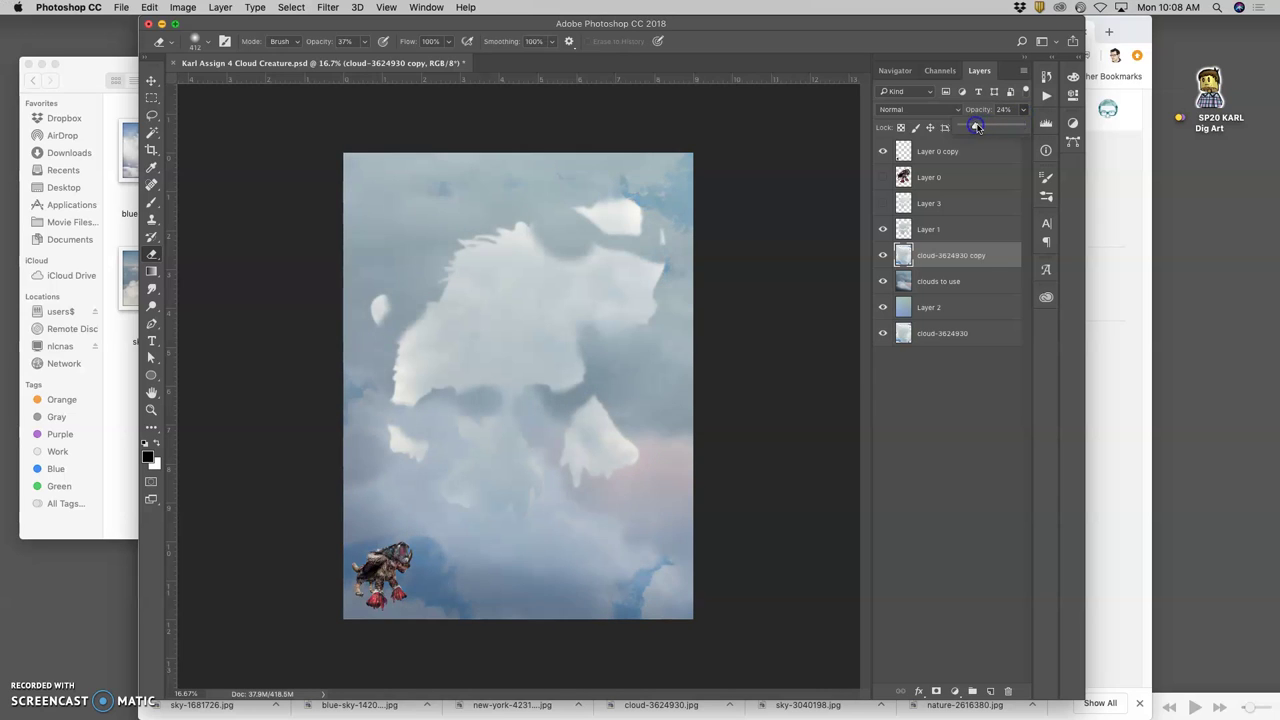
Toggle the cloud copy, creature and 'clouds to use' layers off and on to compare the blend.
{"action": "left_click", "coordinate": [882, 229]}
{"action": "left_click", "coordinate": [882, 255]}
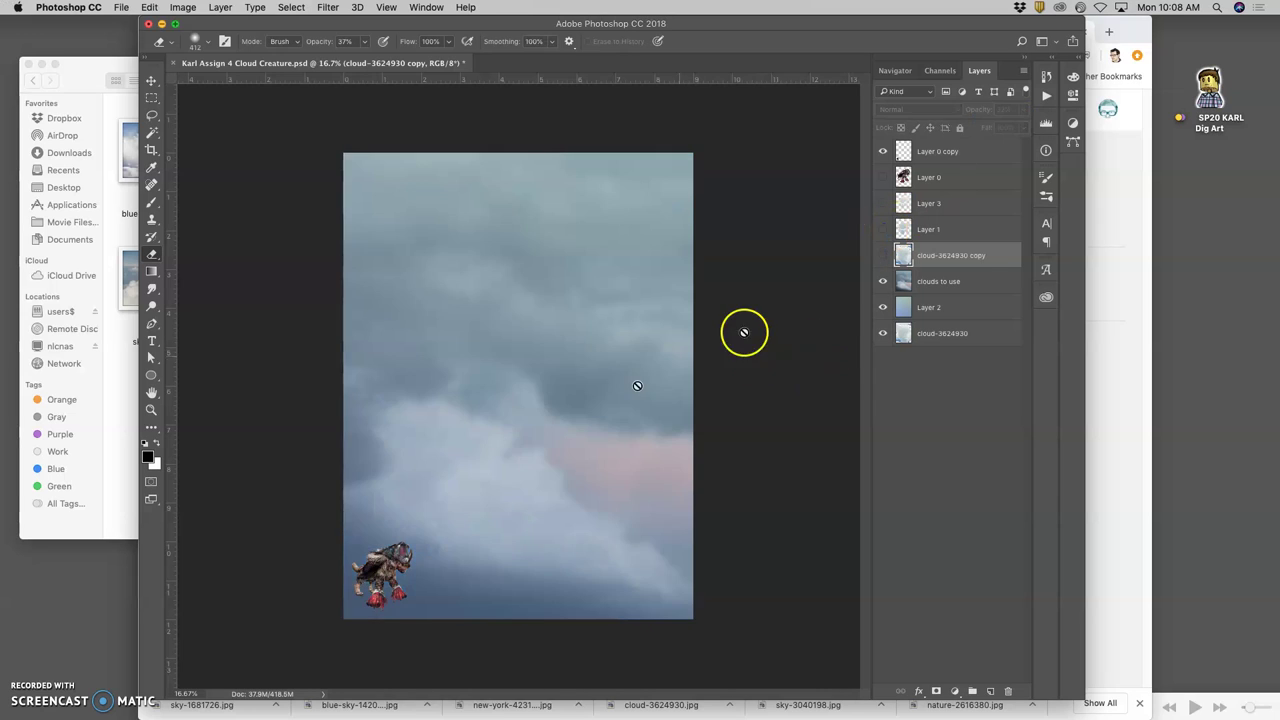
{"action": "left_click", "coordinate": [882, 255]}
{"action": "left_click", "coordinate": [882, 229]}
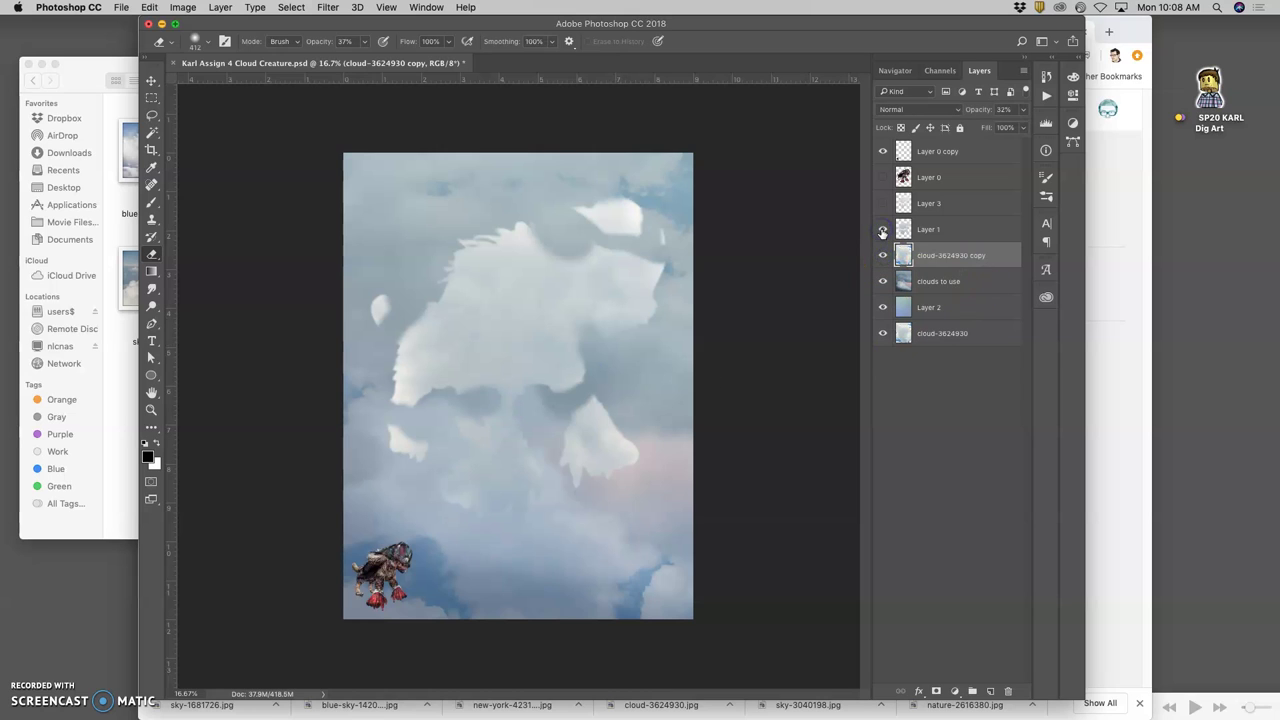
{"action": "left_click", "coordinate": [30, 690]}
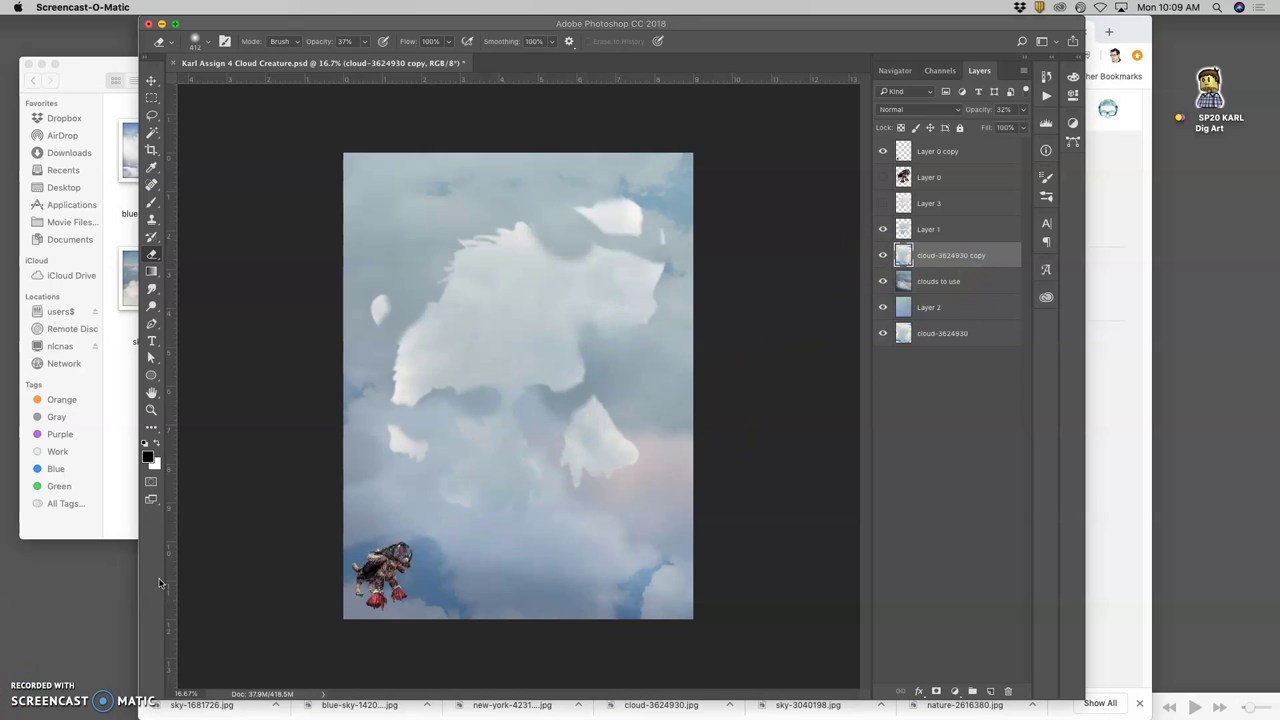
{"action": "left_click", "coordinate": [884, 285]}
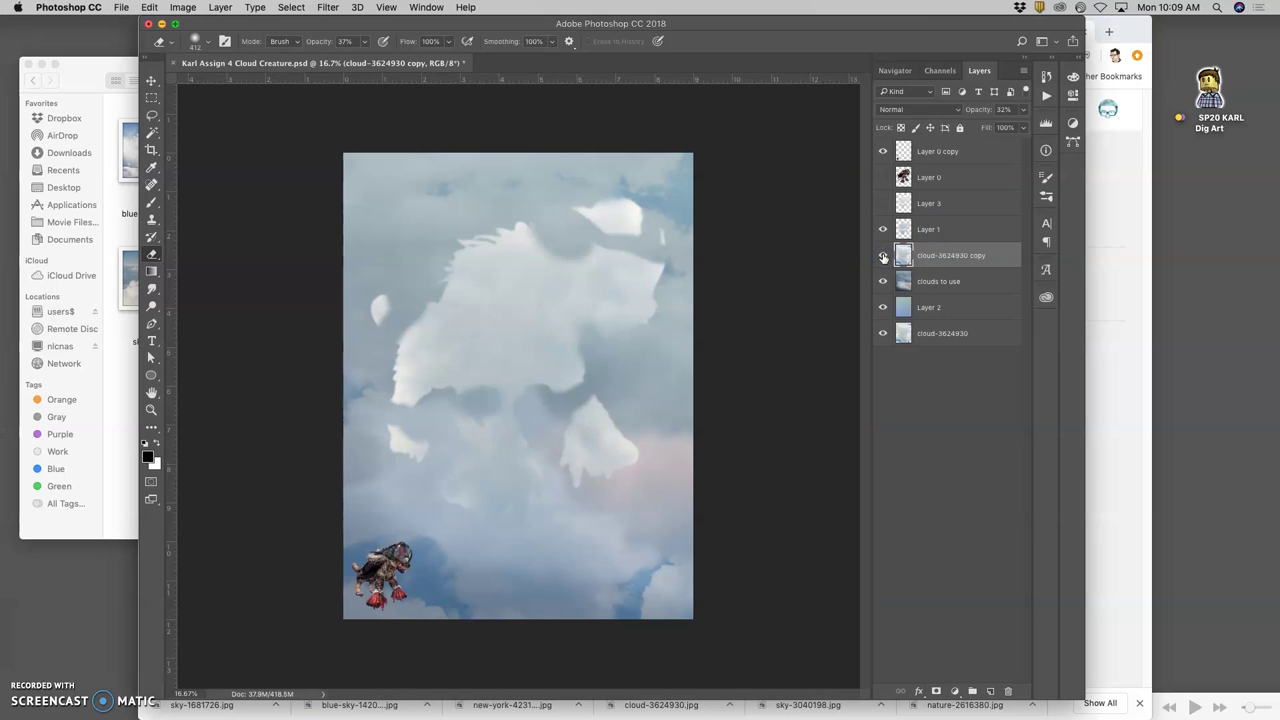
{"action": "left_click", "coordinate": [883, 256]}
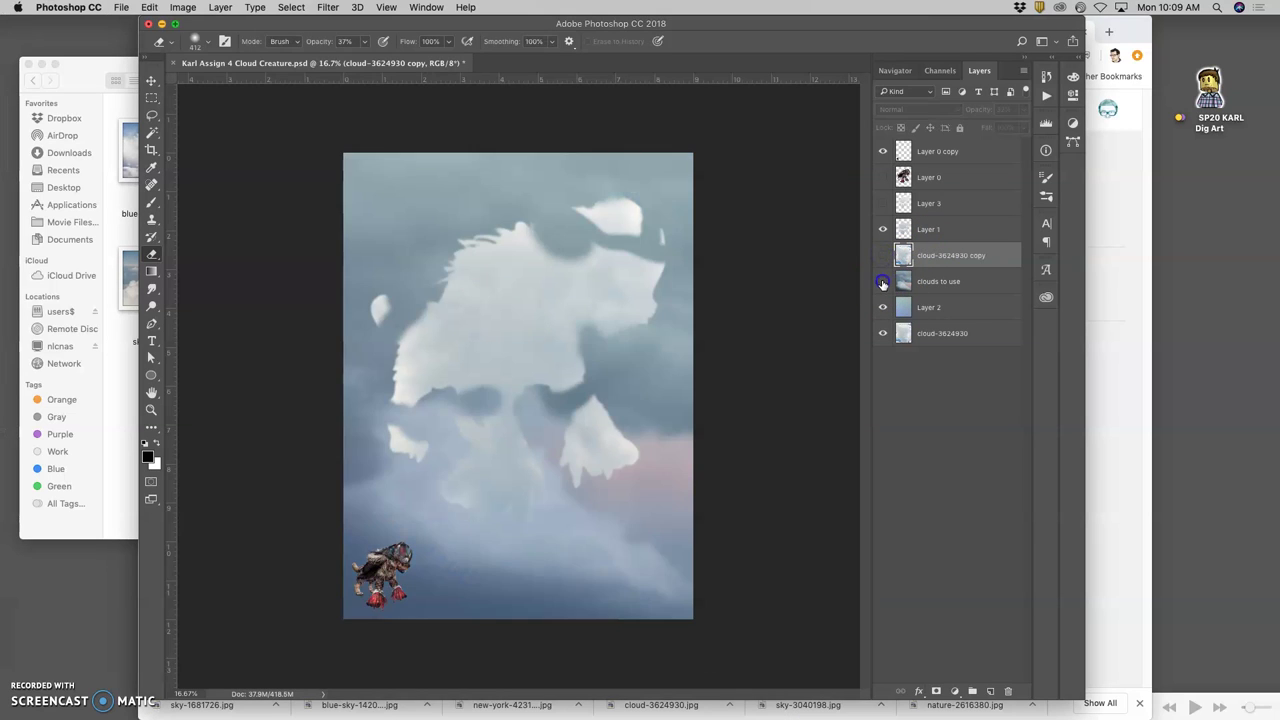
{"action": "left_click", "coordinate": [882, 284]}
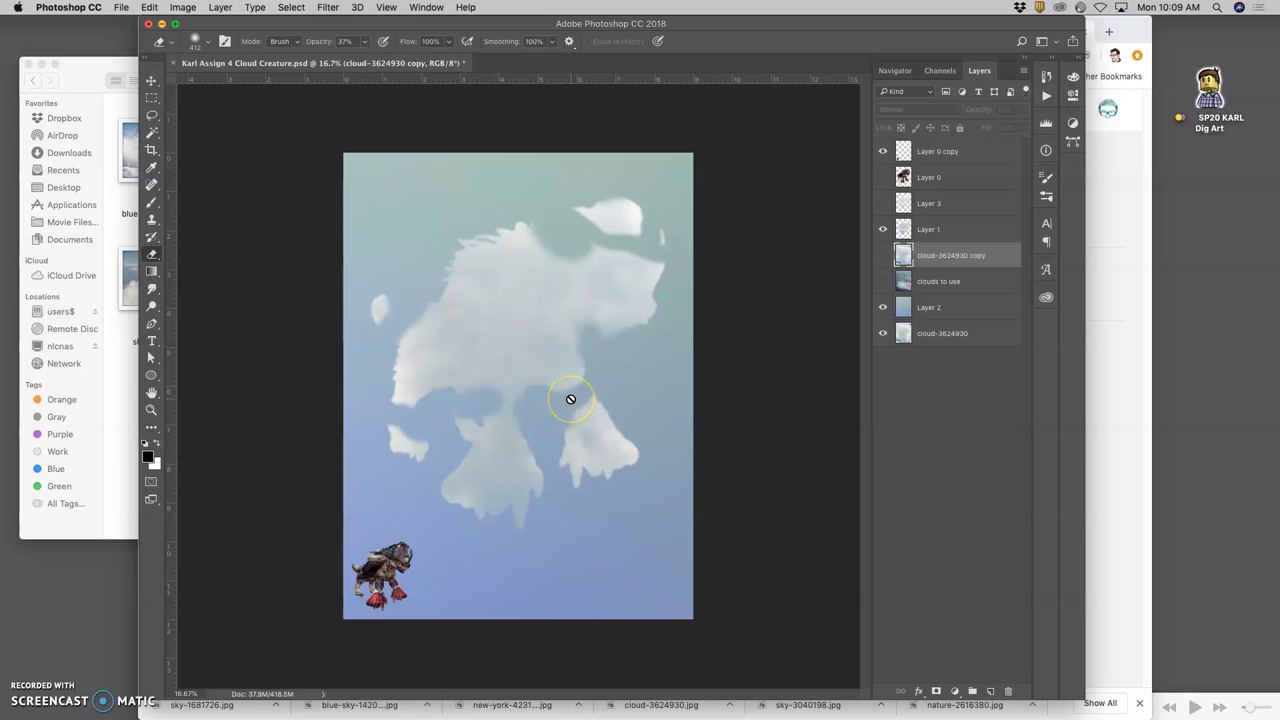
{"action": "left_click", "coordinate": [882, 282]}
{"action": "left_click", "coordinate": [882, 255]}
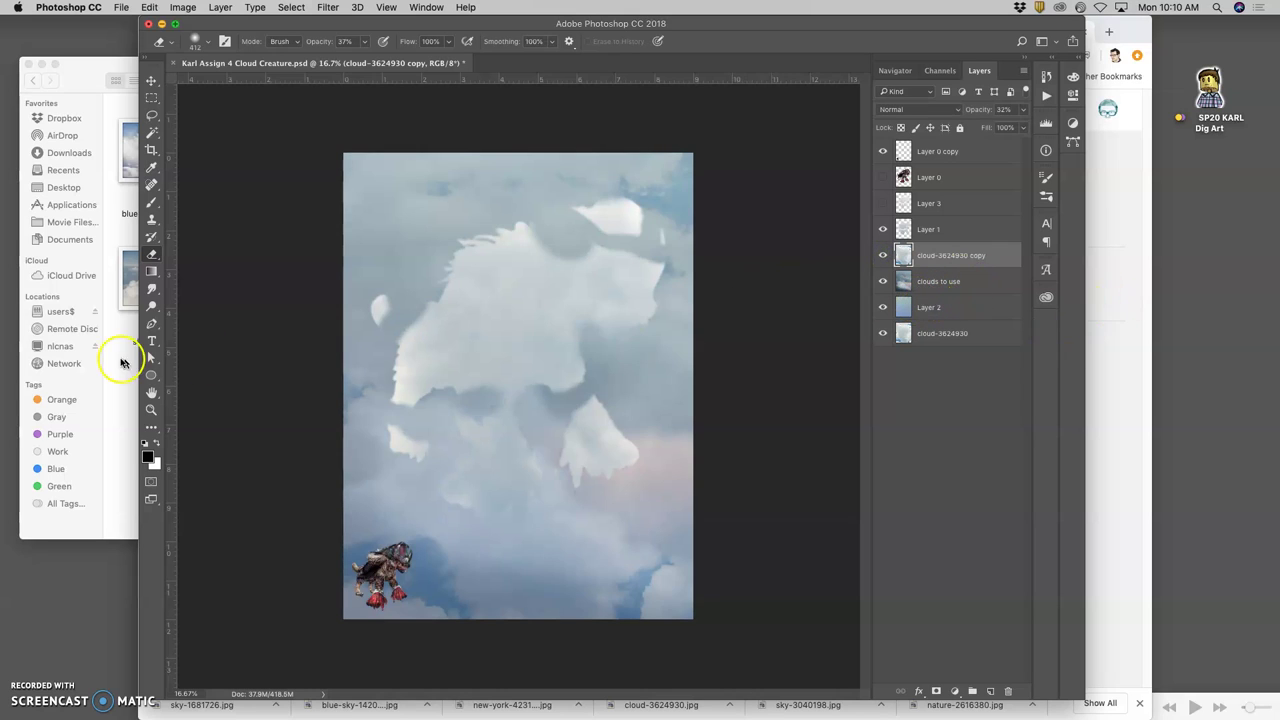
Place sky-1681726 from the cloud reference folder at the canvas top and stack it above Layer 3.
{"action": "left_click", "coordinate": [125, 362]}
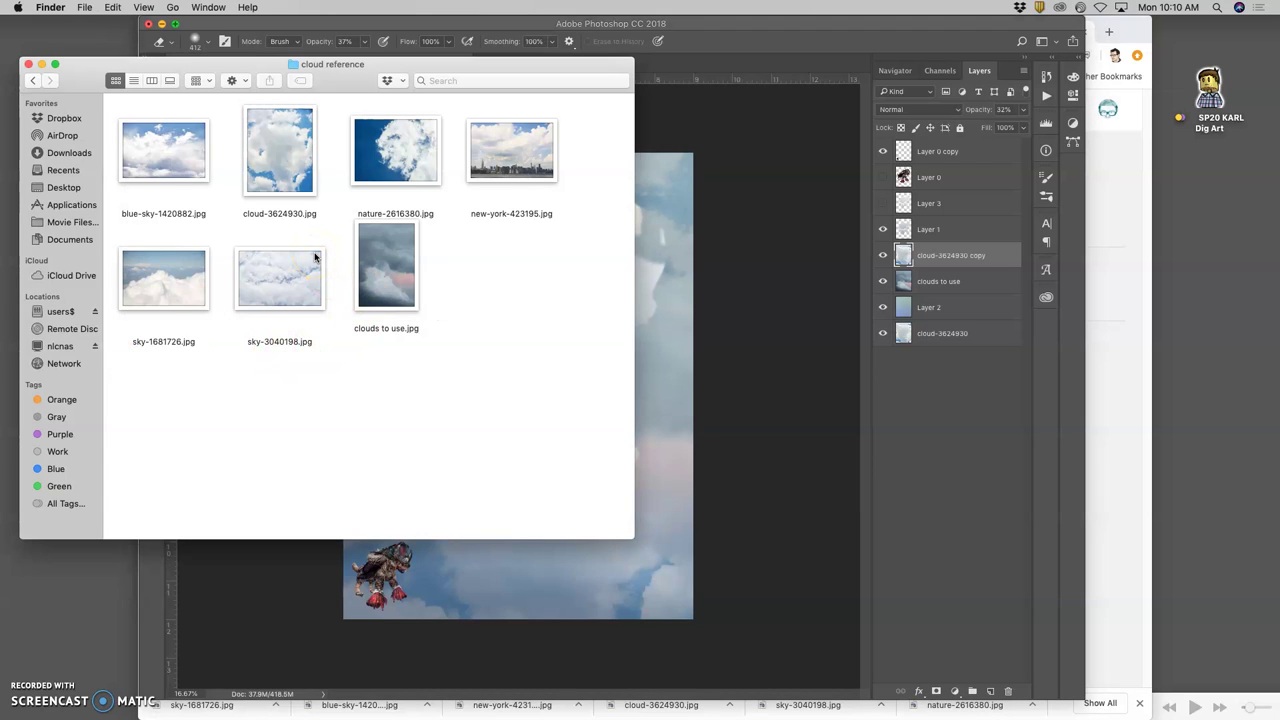
{"action": "left_click", "coordinate": [666, 294]}
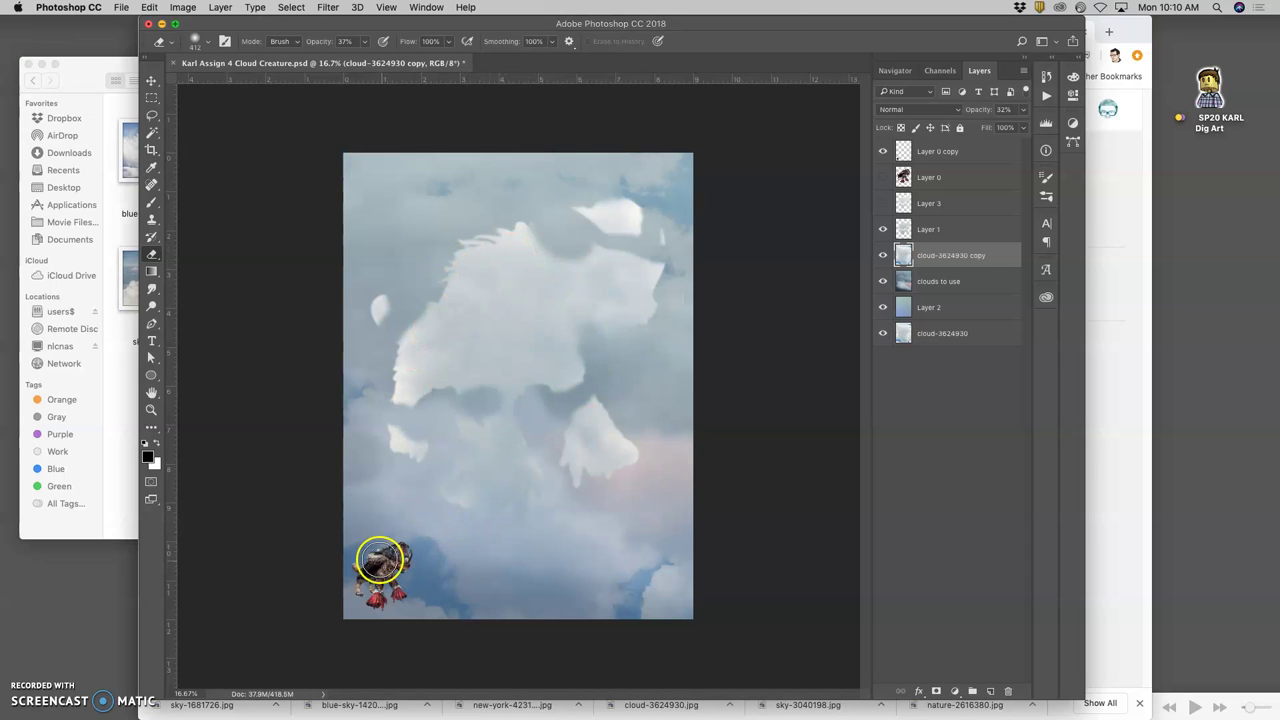
{"action": "left_click", "coordinate": [130, 353]}
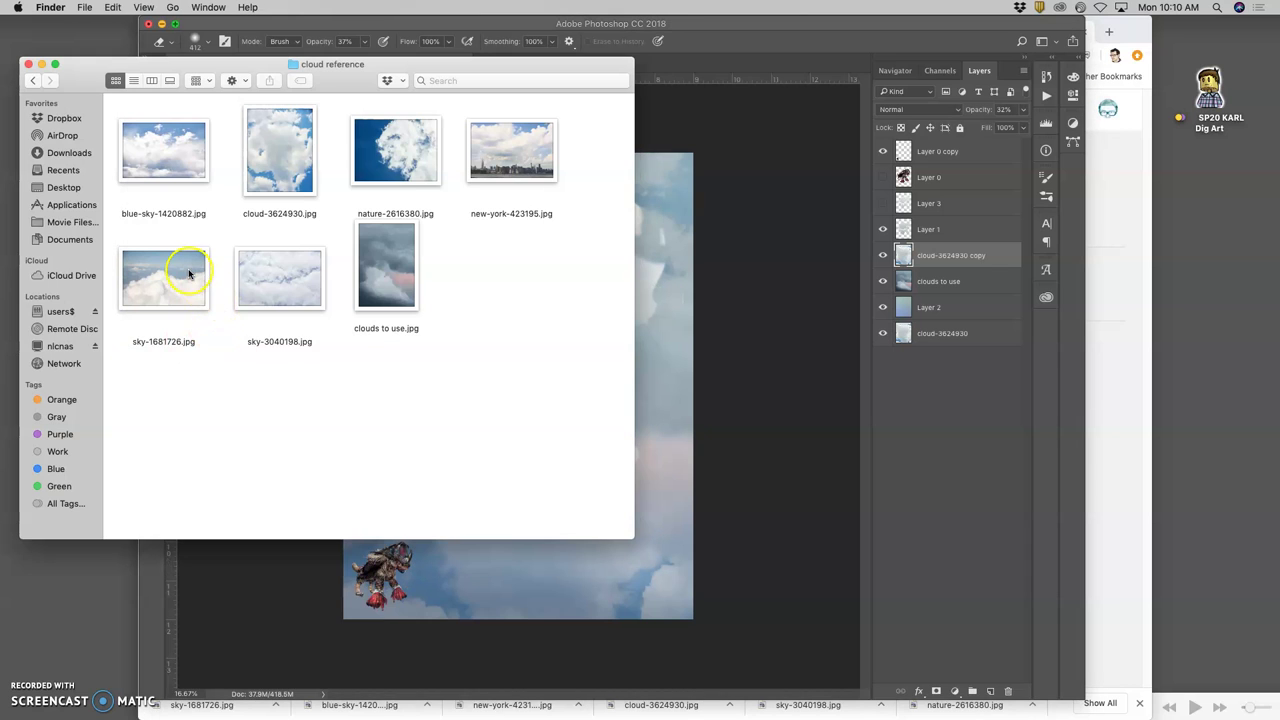
{"action": "left_click_drag", "start_coordinate": [172, 280], "coordinate": [665, 398]}
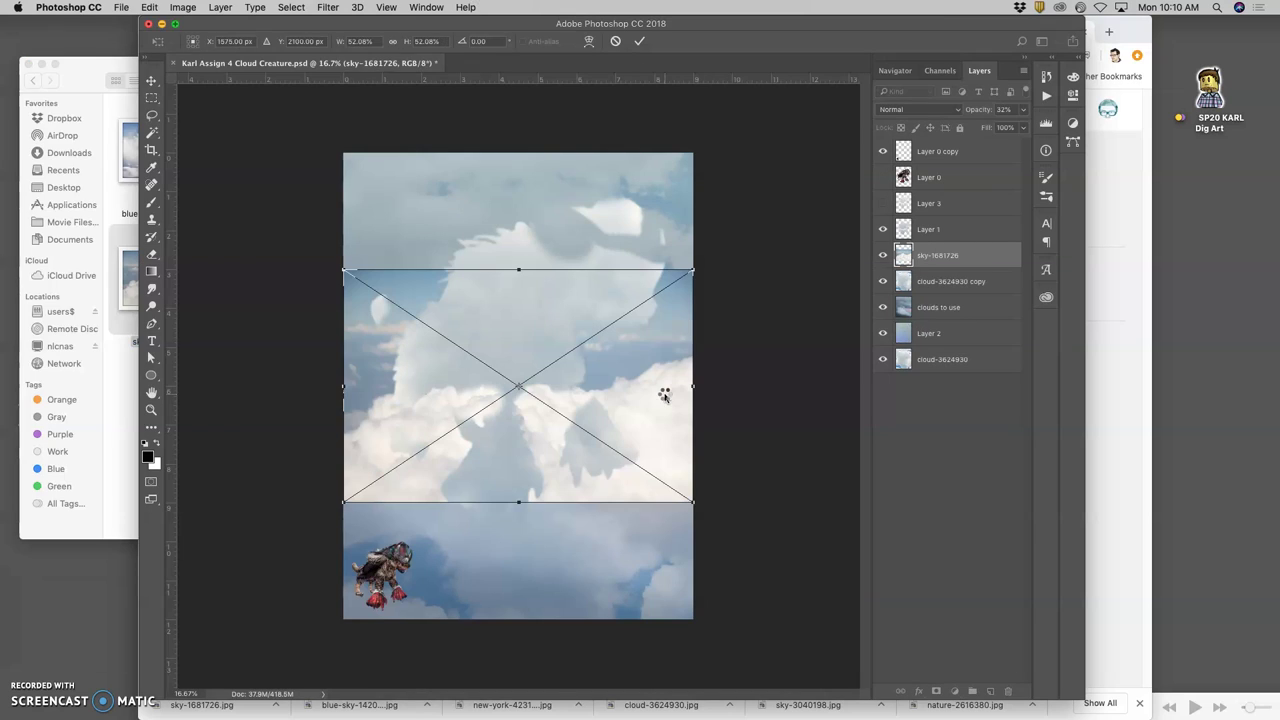
{"action": "left_click_drag", "start_coordinate": [658, 405], "coordinate": [660, 226]}
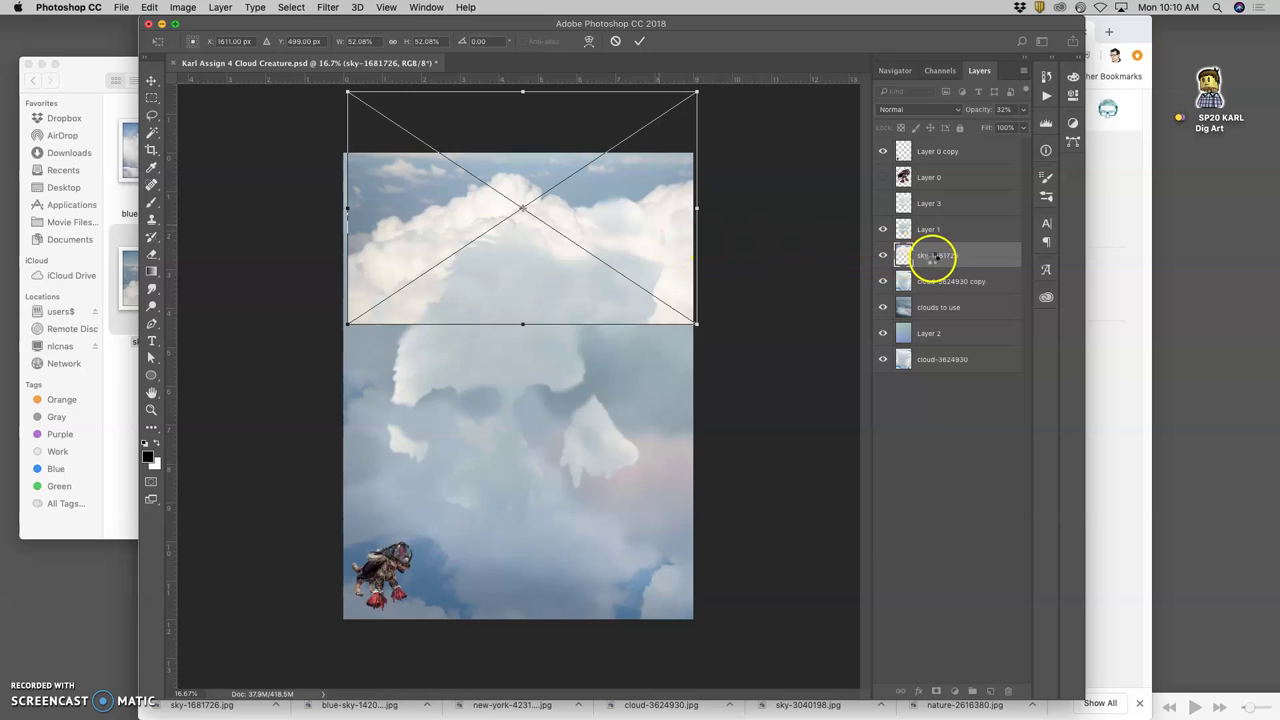
{"action": "key", "text": "e"}
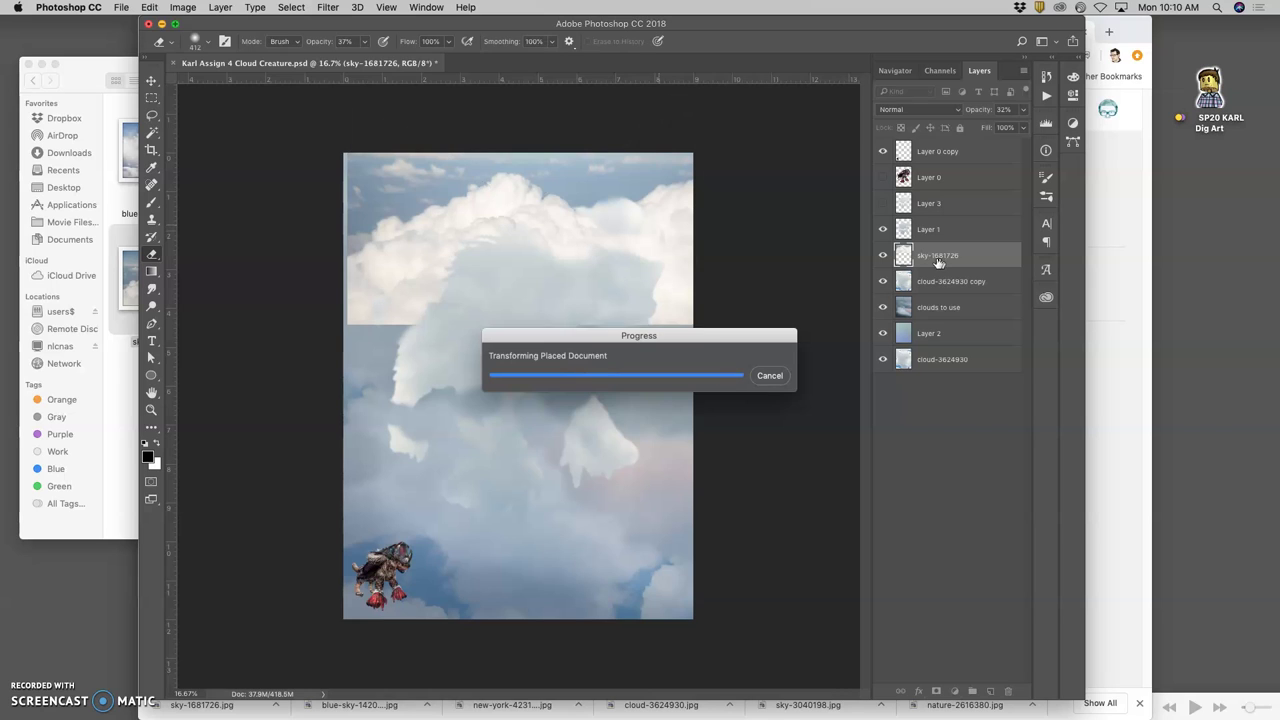
{"action": "left_click_drag", "start_coordinate": [955, 262], "coordinate": [957, 203]}
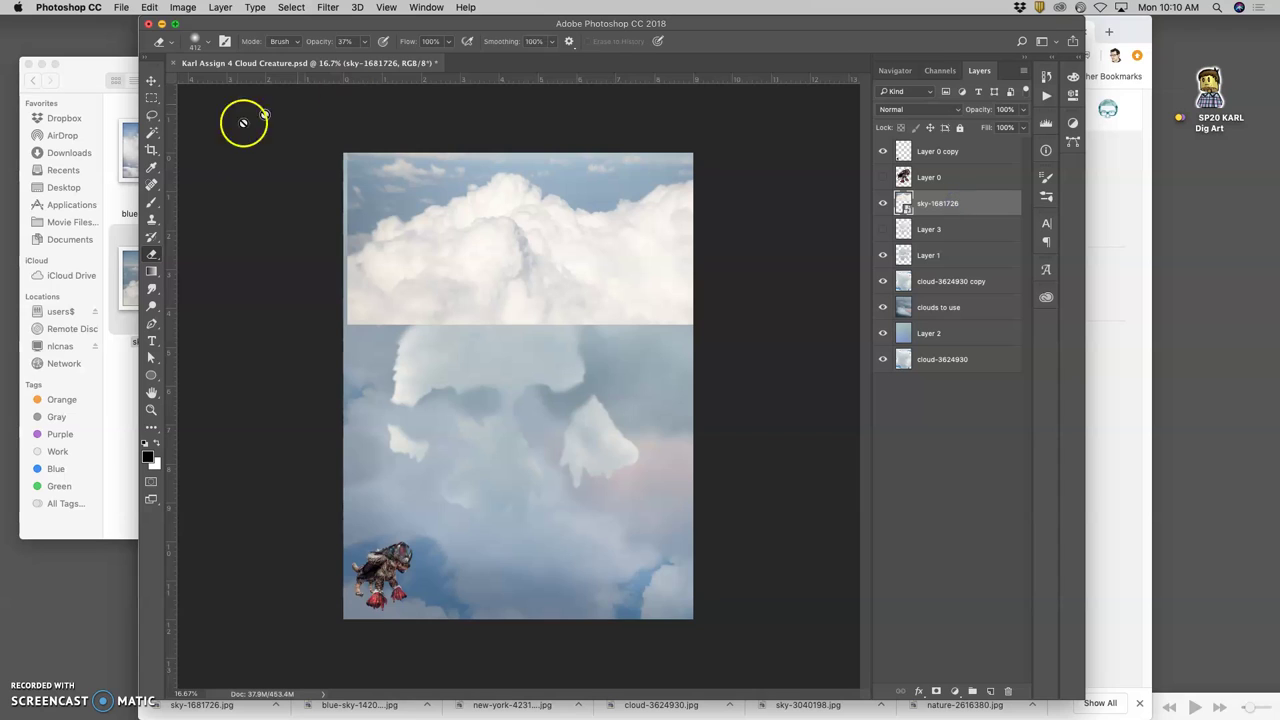
Lasso the big fluffy cloud onto its own layer and delete the sky-1681726 layer.
{"action": "left_click", "coordinate": [152, 115]}
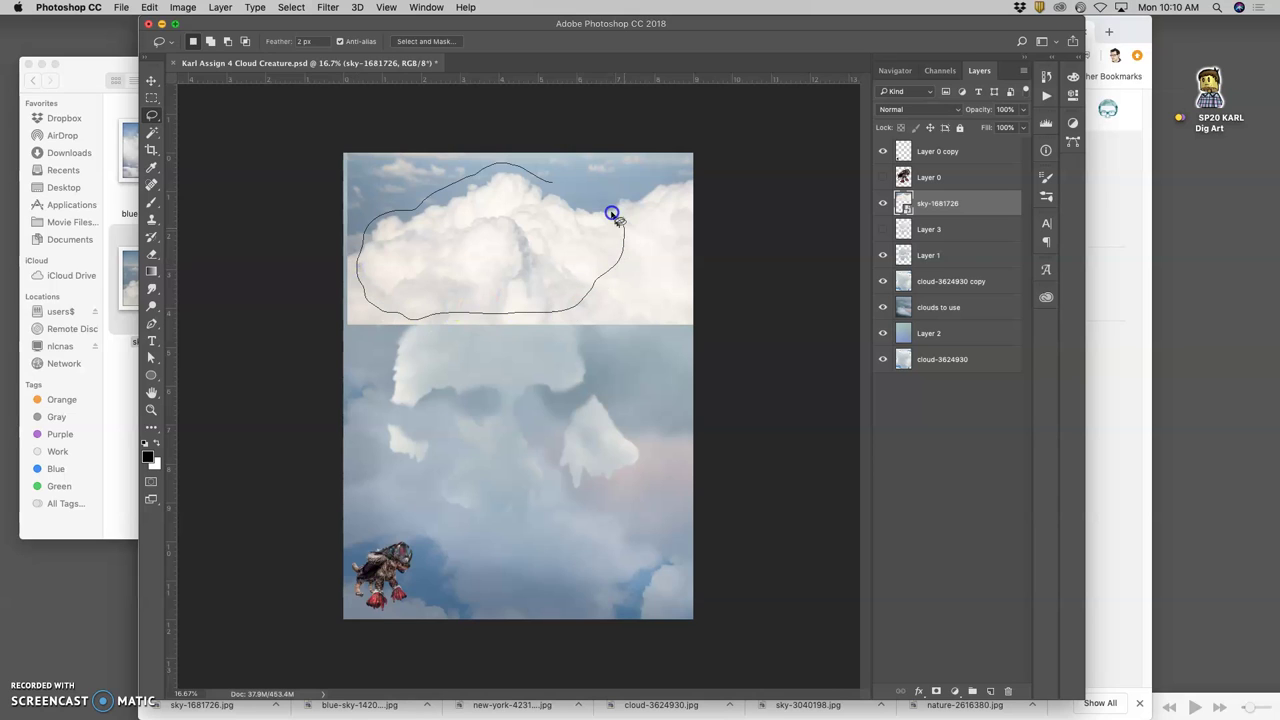
{"action": "left_click_drag", "start_coordinate": [566, 191], "coordinate": [591, 217]}
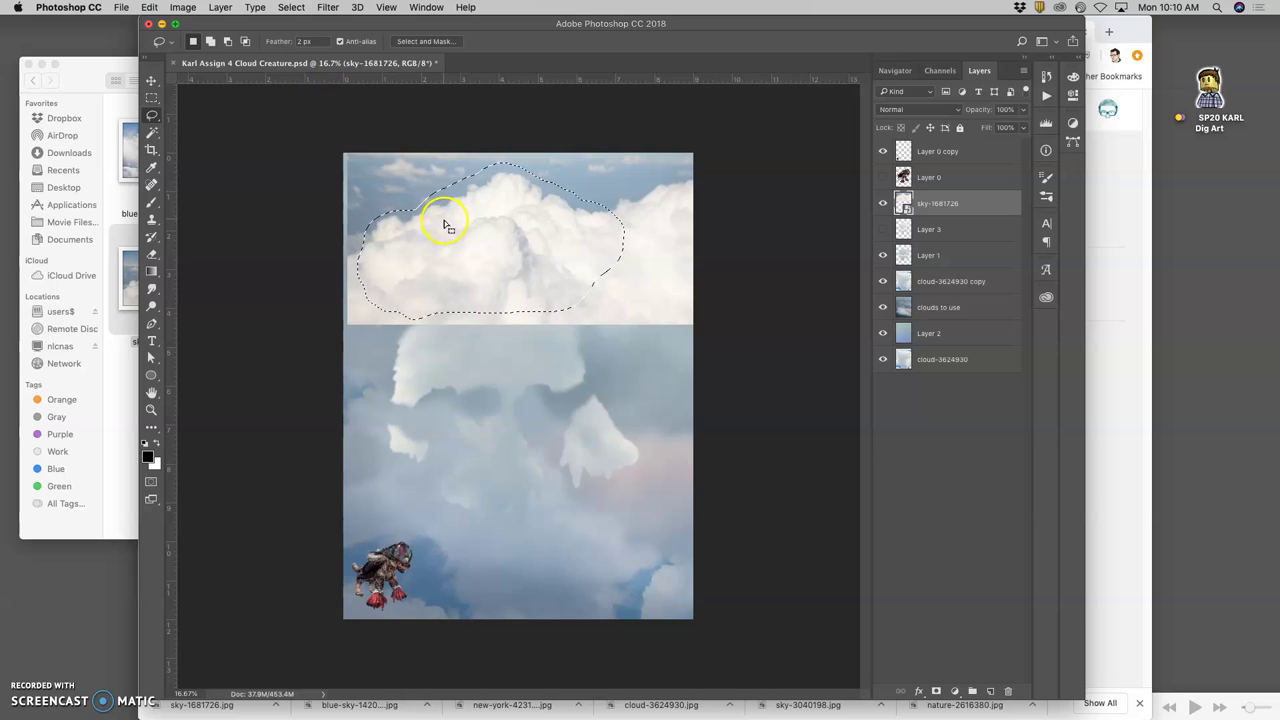
{"action": "key", "text": "super+j"}
{"action": "left_click", "coordinate": [944, 232]}
{"action": "key", "text": "BackSpace"}
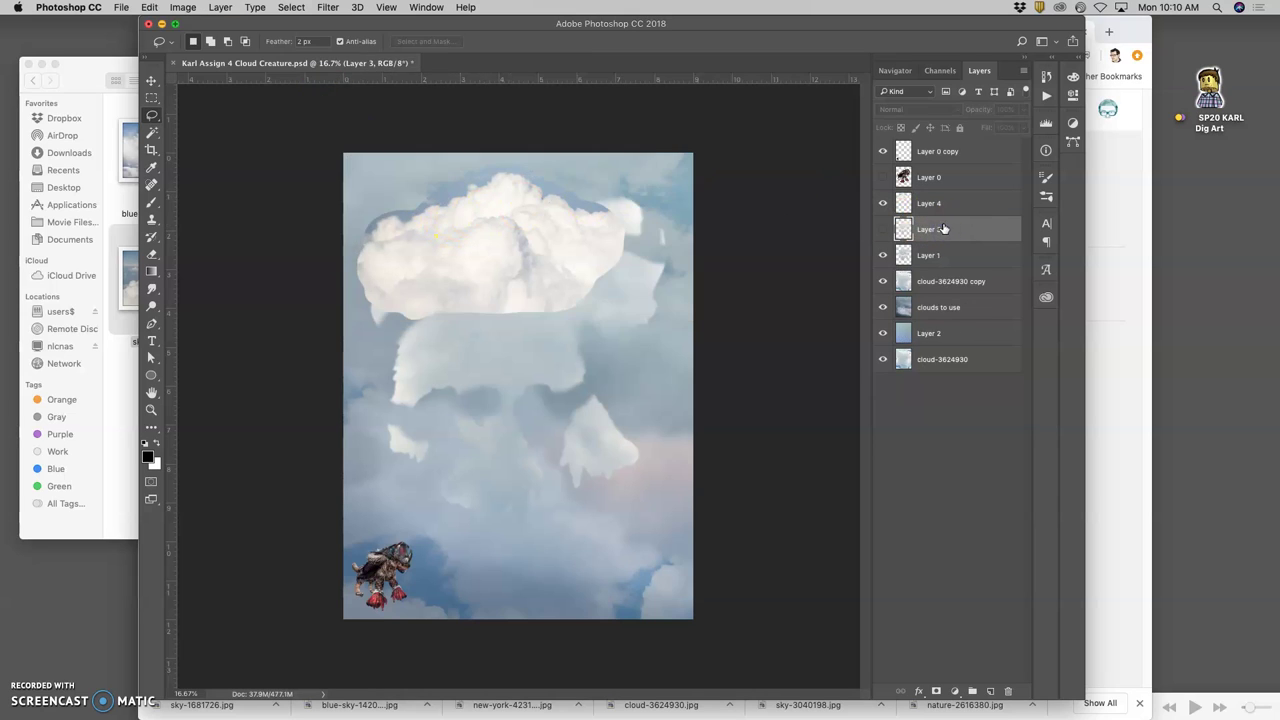
Use the Contiguous Magic Wand to select the bluish strip above the Layer 4 cloud.
{"action": "left_click", "coordinate": [152, 131]}
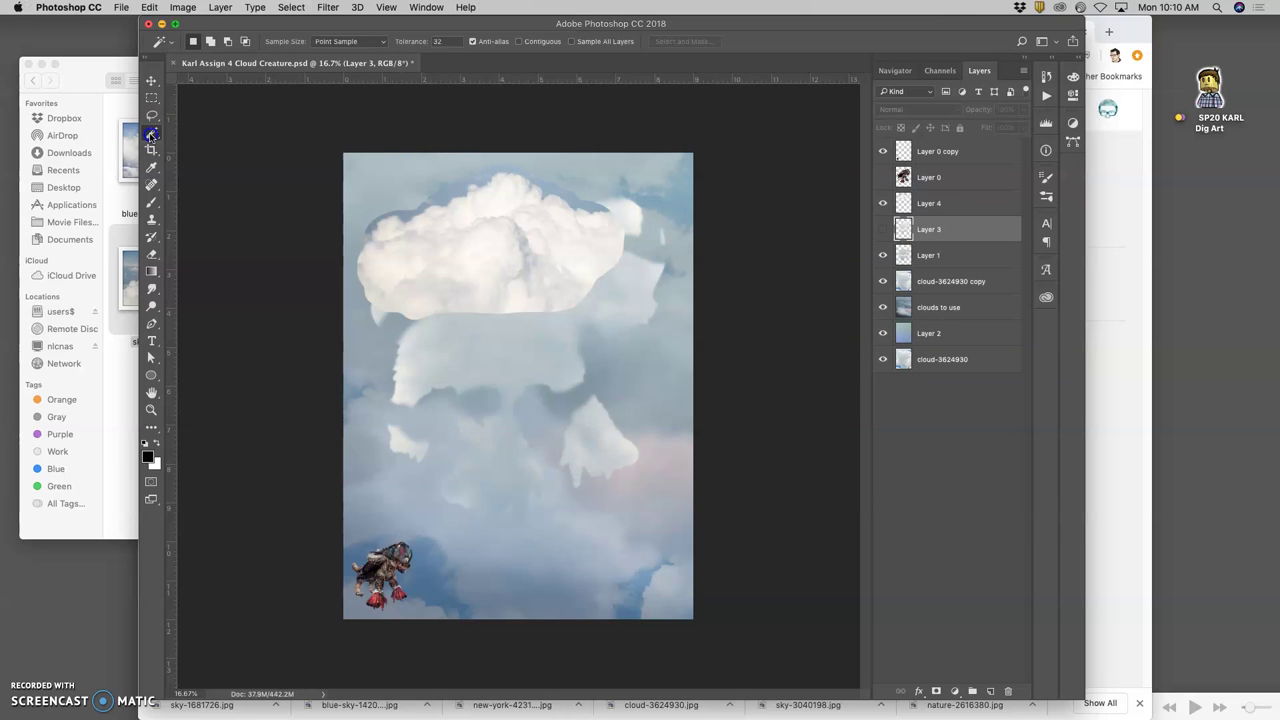
{"action": "left_click", "coordinate": [518, 43]}
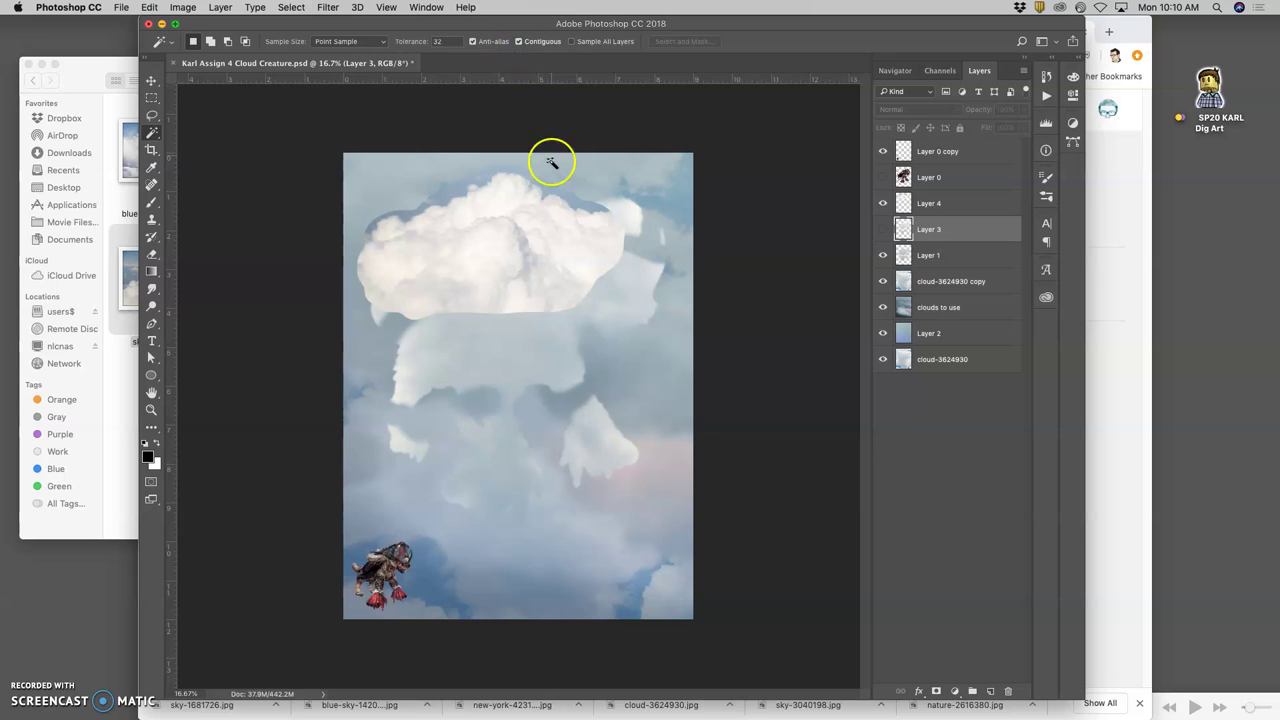
{"action": "left_click", "coordinate": [552, 190]}
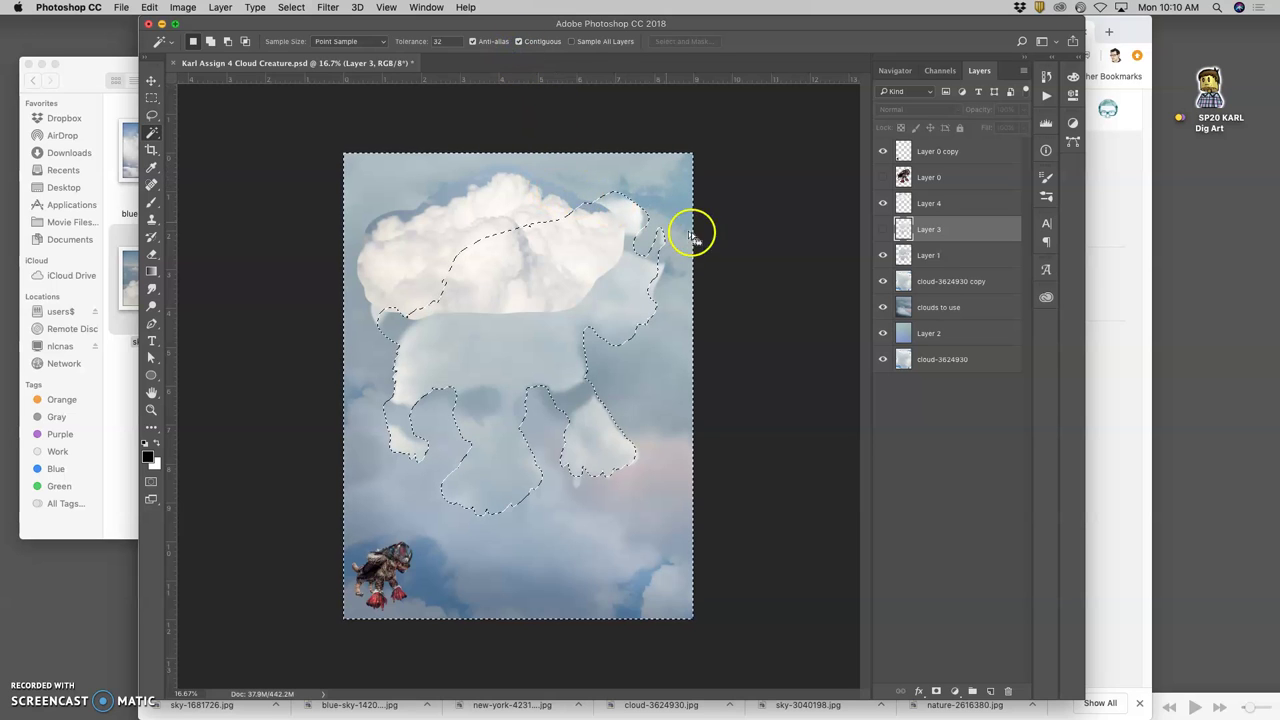
{"action": "left_click", "coordinate": [963, 205]}
{"action": "key", "text": "ctrl+d"}
{"action": "left_click", "coordinate": [569, 197]}
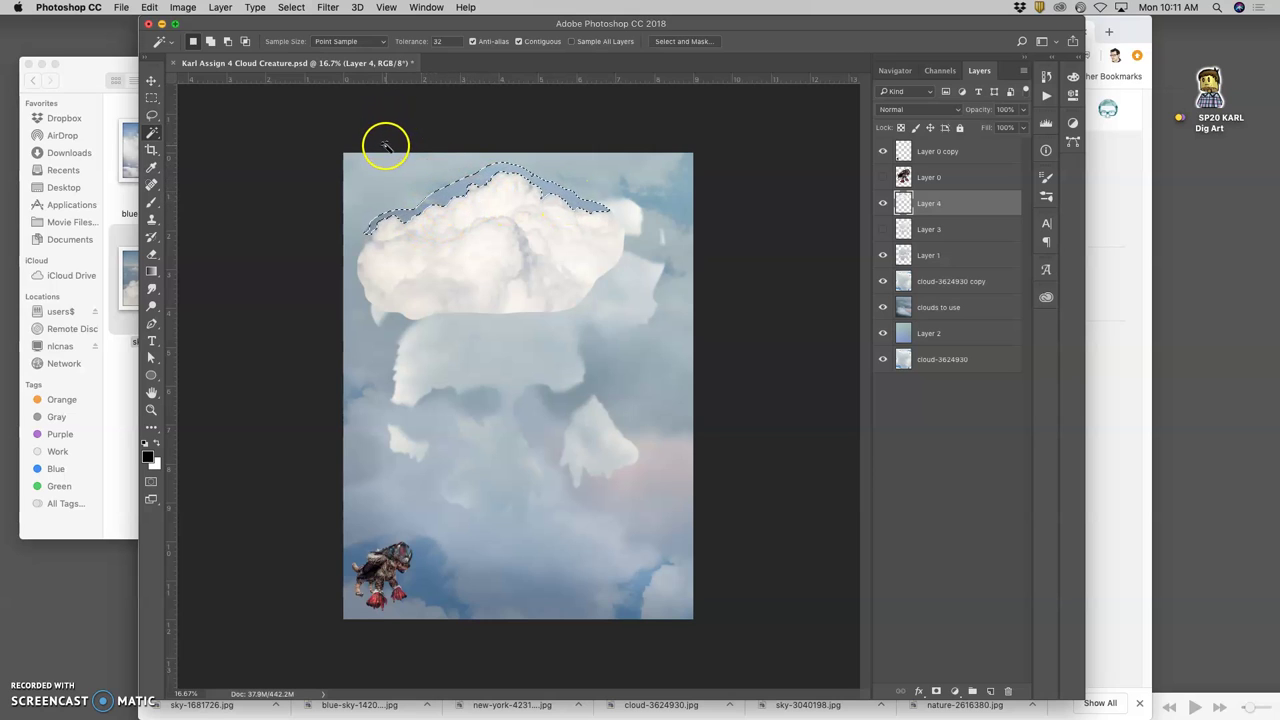
Feather the strip selection 41.3 px with Shift Edge +10%, delete it from Layer 4, and deselect.
{"action": "left_click", "coordinate": [683, 41]}
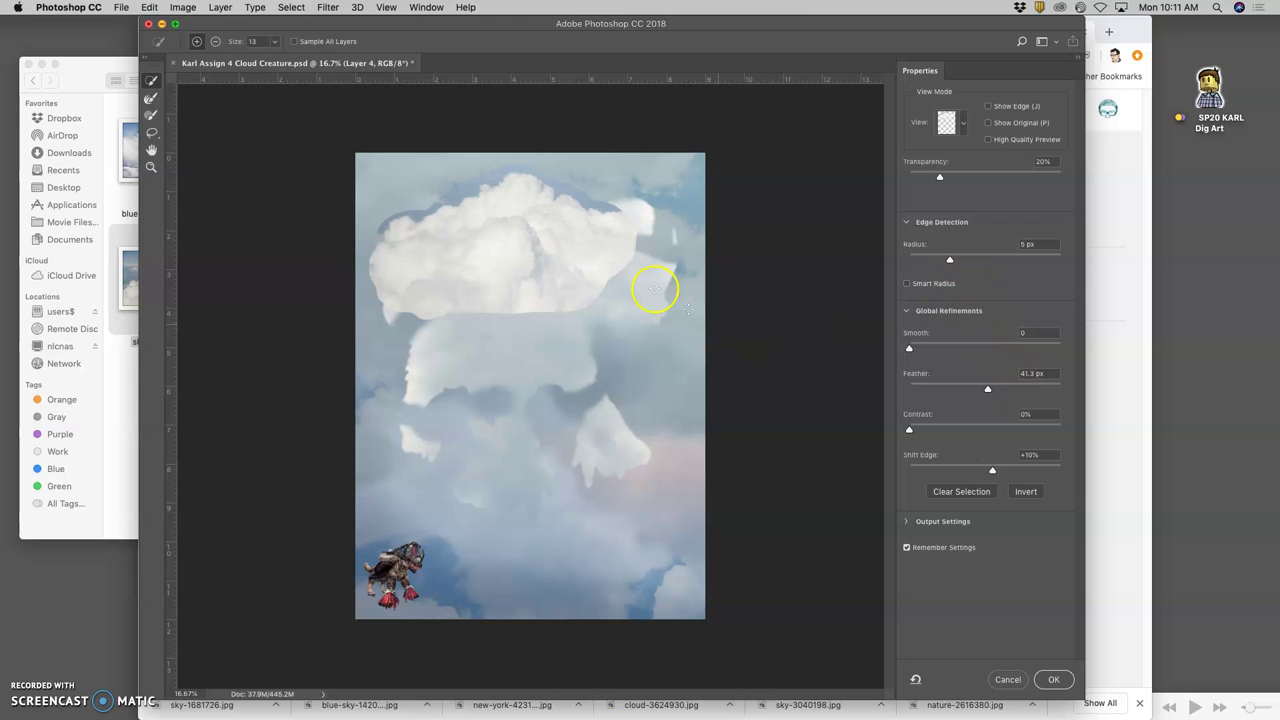
{"action": "left_click", "coordinate": [1053, 679]}
{"action": "key", "text": "super+equal"}
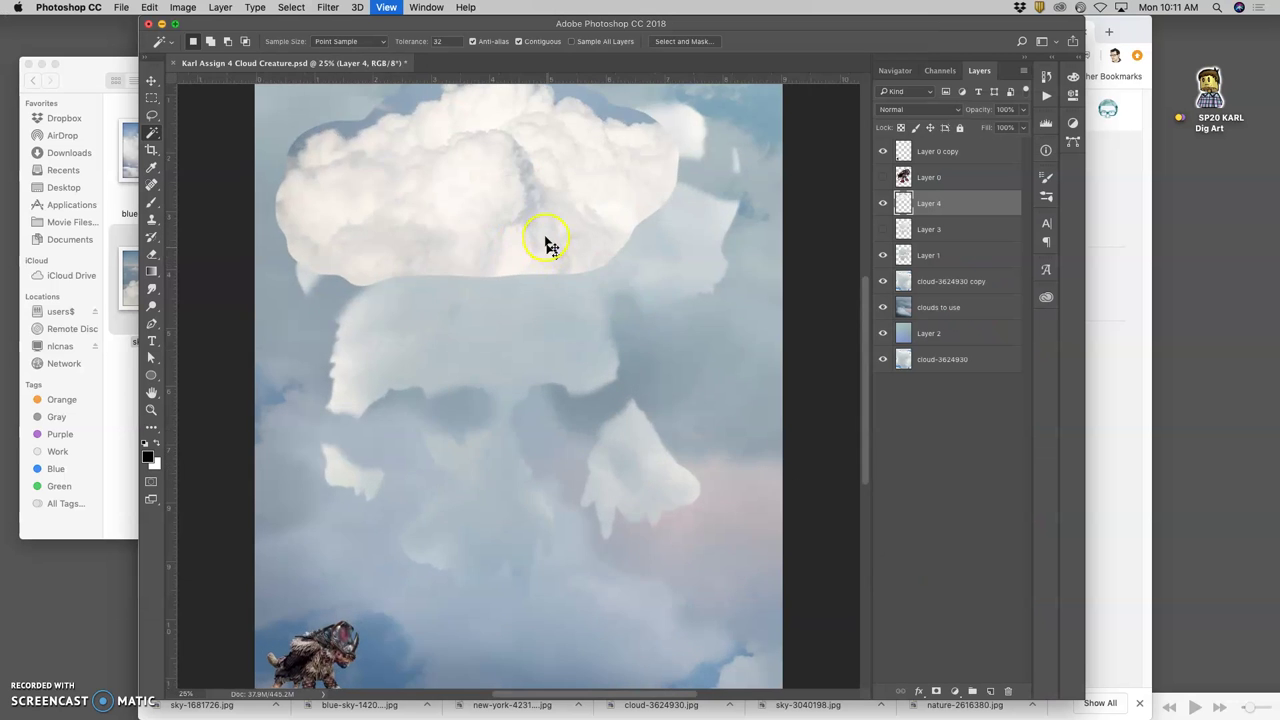
{"action": "key", "text": "super+equal"}
{"action": "key", "text": "super+equal"}
{"action": "key", "text": "super+equal"}
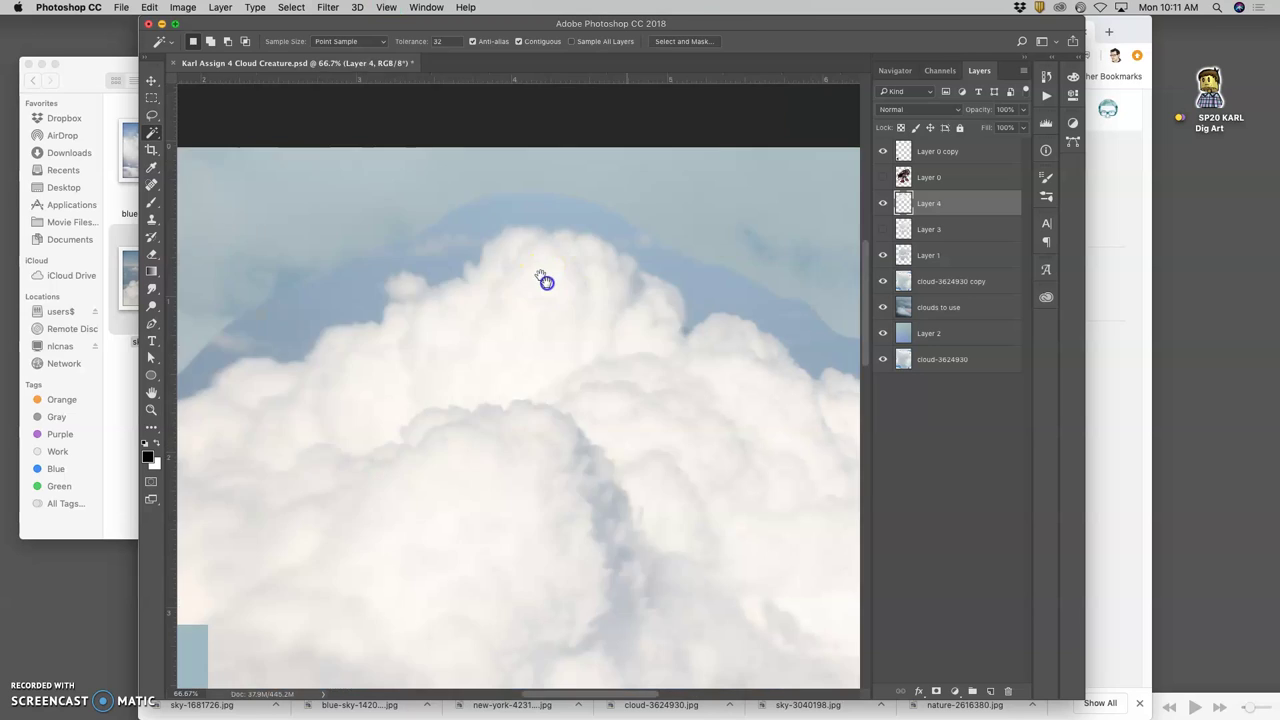
{"action": "left_click", "coordinate": [550, 290]}
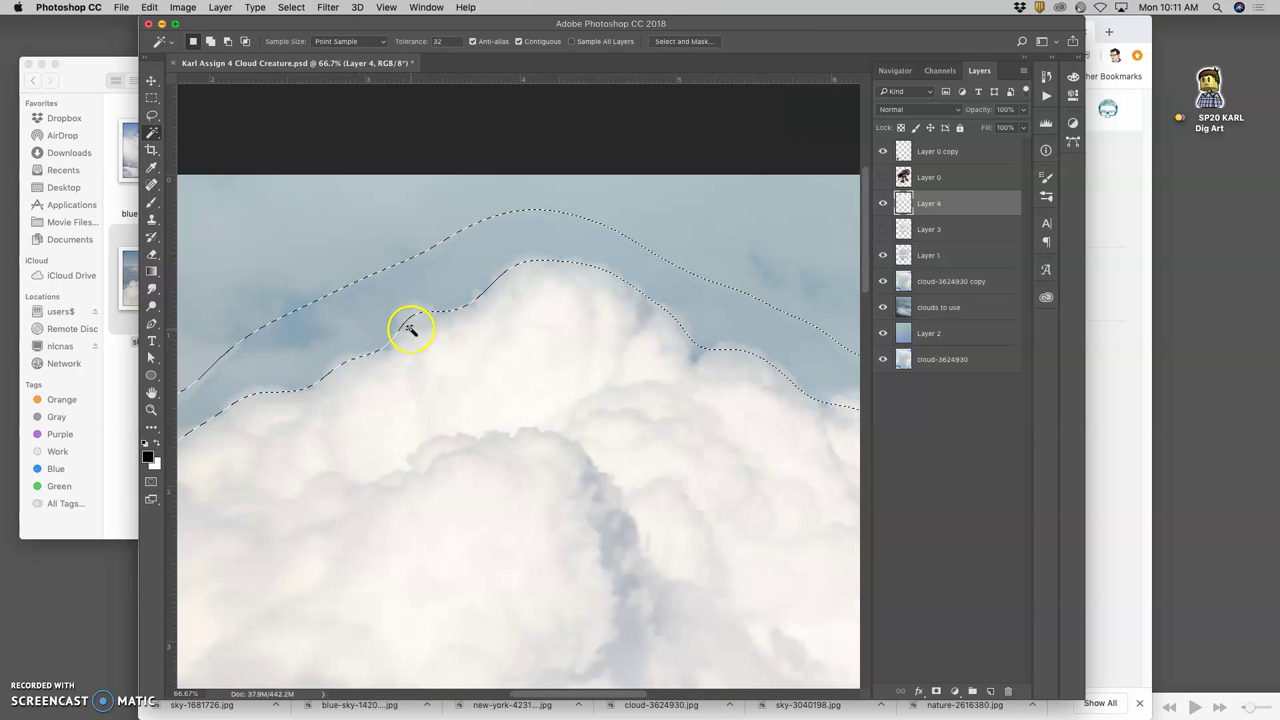
{"action": "key", "text": "super+d"}
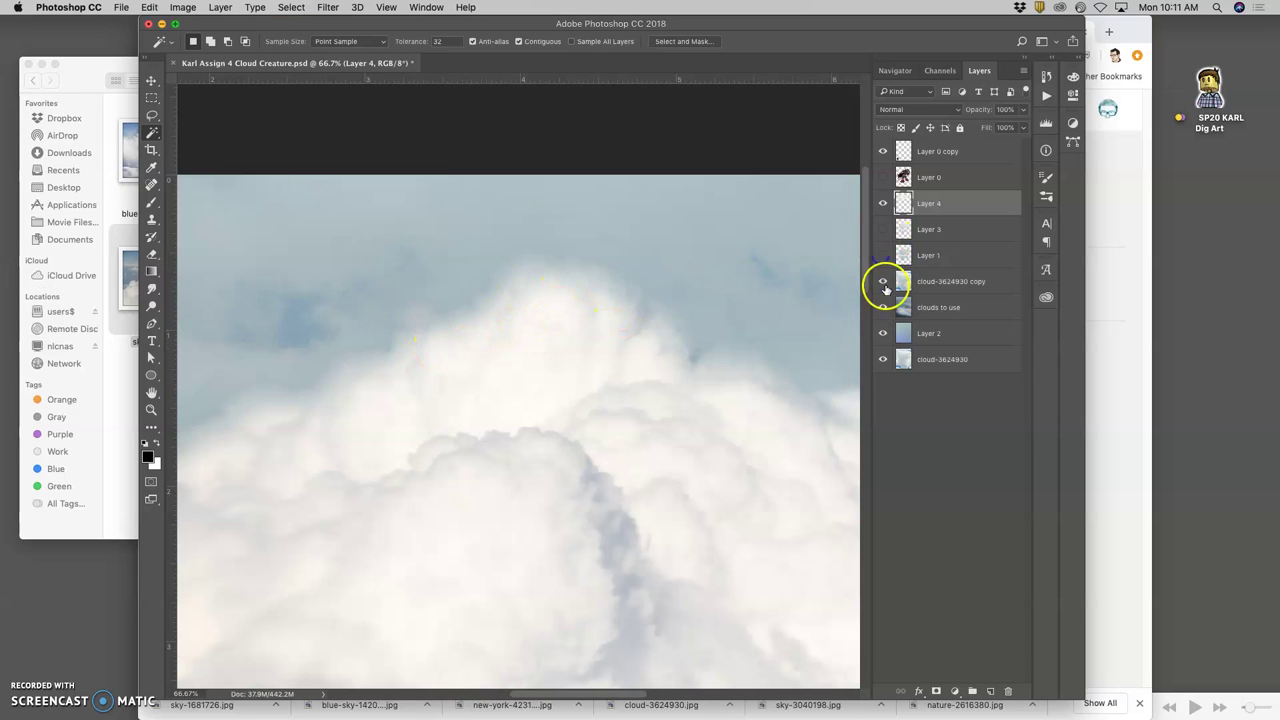
Re-show the 'clouds to use', Layer 2 and cloud-3624930 copy layers behind the cloud.
{"action": "left_click", "coordinate": [883, 281]}
{"action": "left_click", "coordinate": [883, 307]}
{"action": "left_click", "coordinate": [883, 333]}
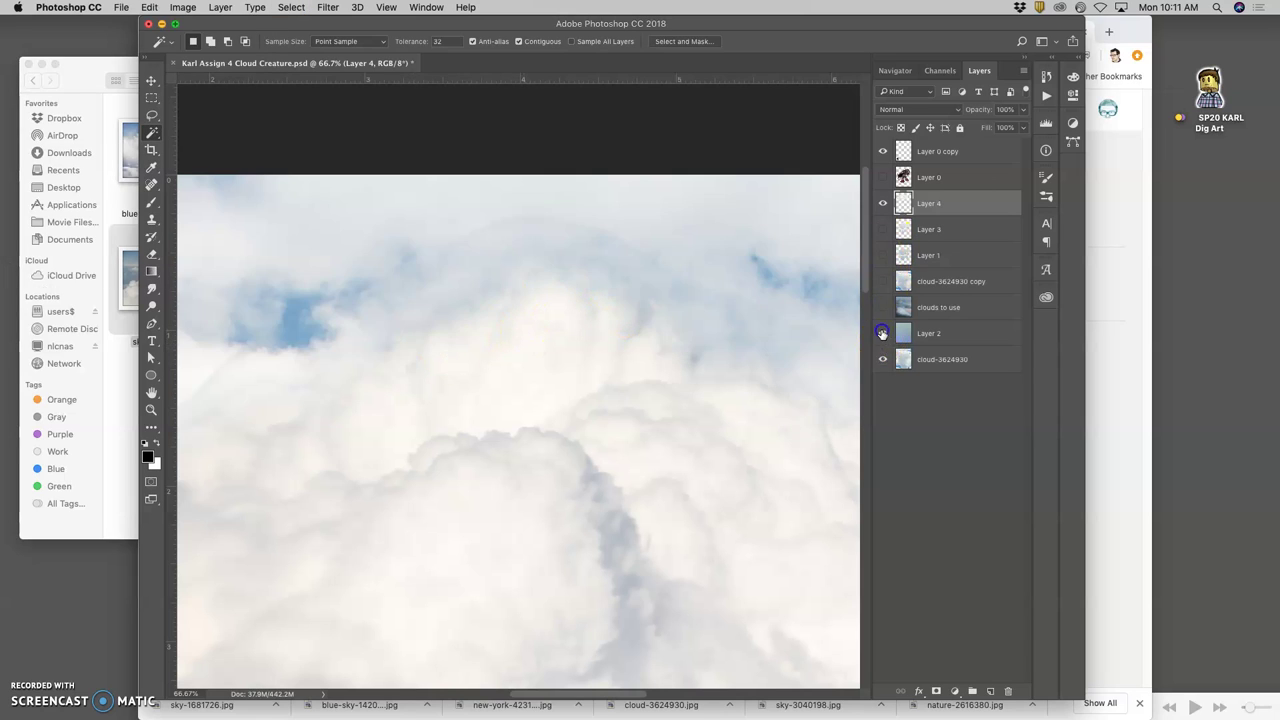
{"action": "left_click", "coordinate": [882, 333]}
{"action": "left_click", "coordinate": [883, 333]}
{"action": "left_click", "coordinate": [882, 307]}
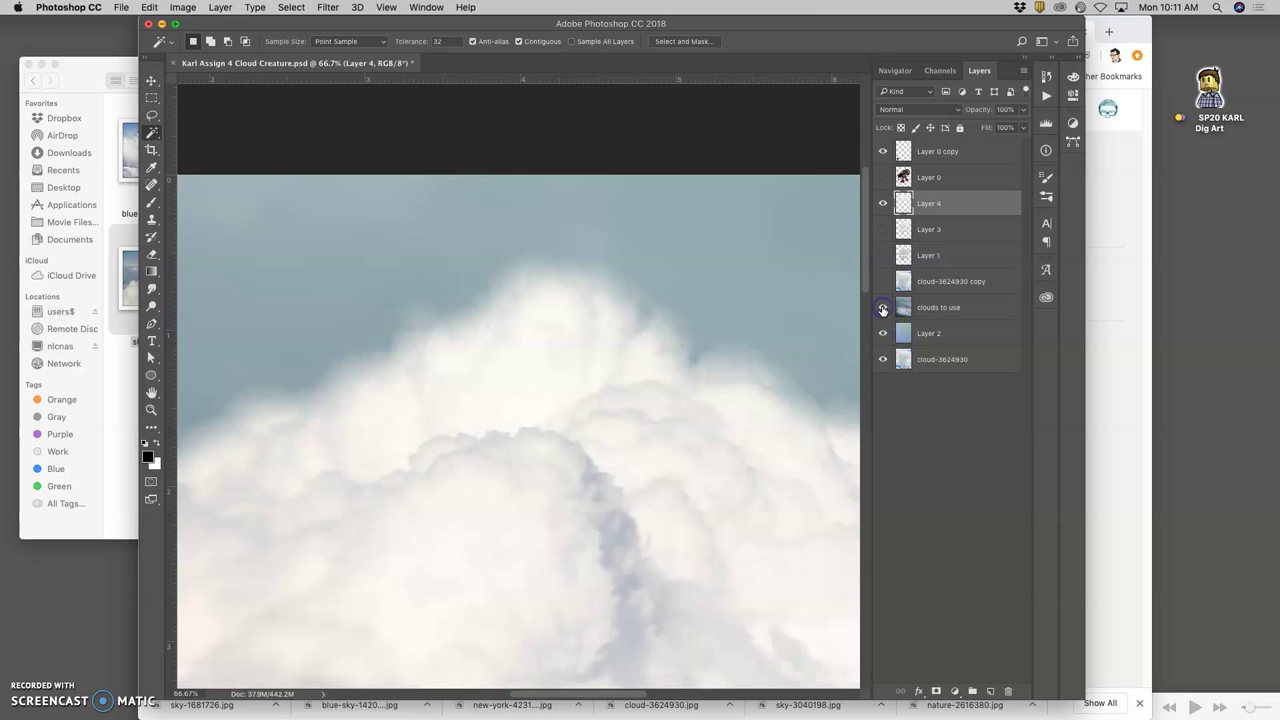
{"action": "key", "text": "super+minus"}
{"action": "key", "text": "super+minus"}
{"action": "key", "text": "super+minus"}
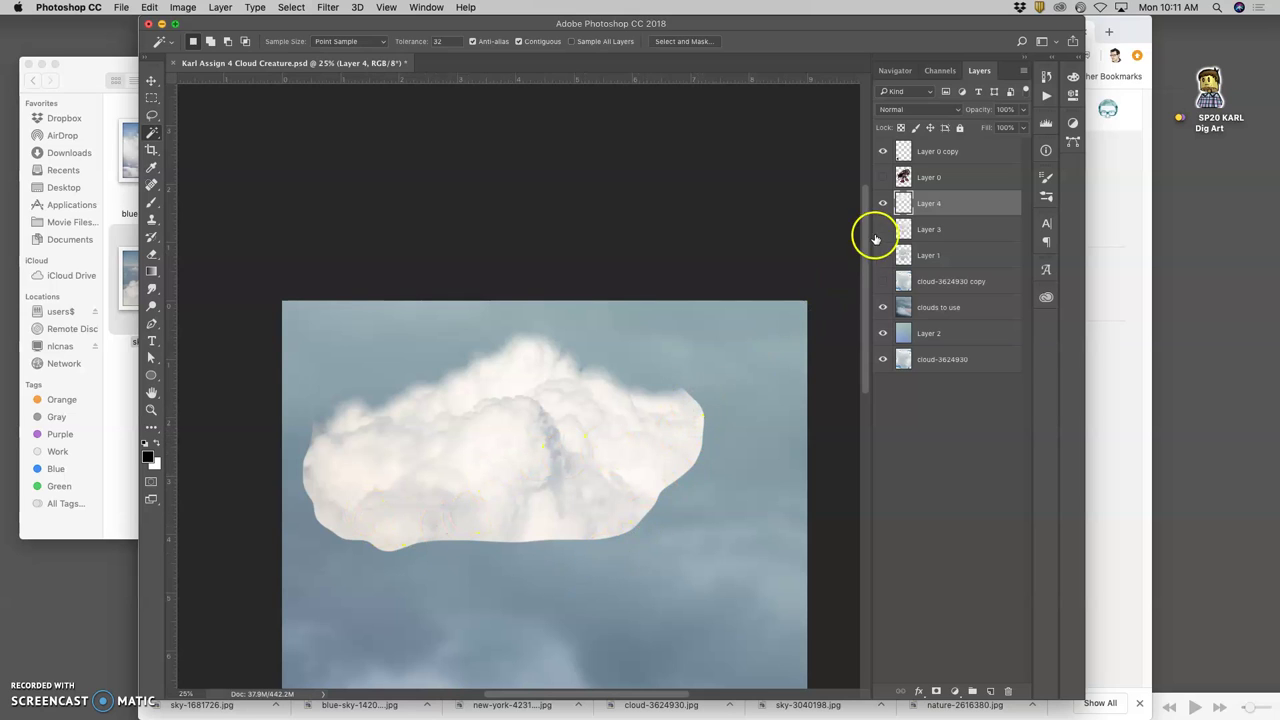
{"action": "left_click", "coordinate": [884, 282]}
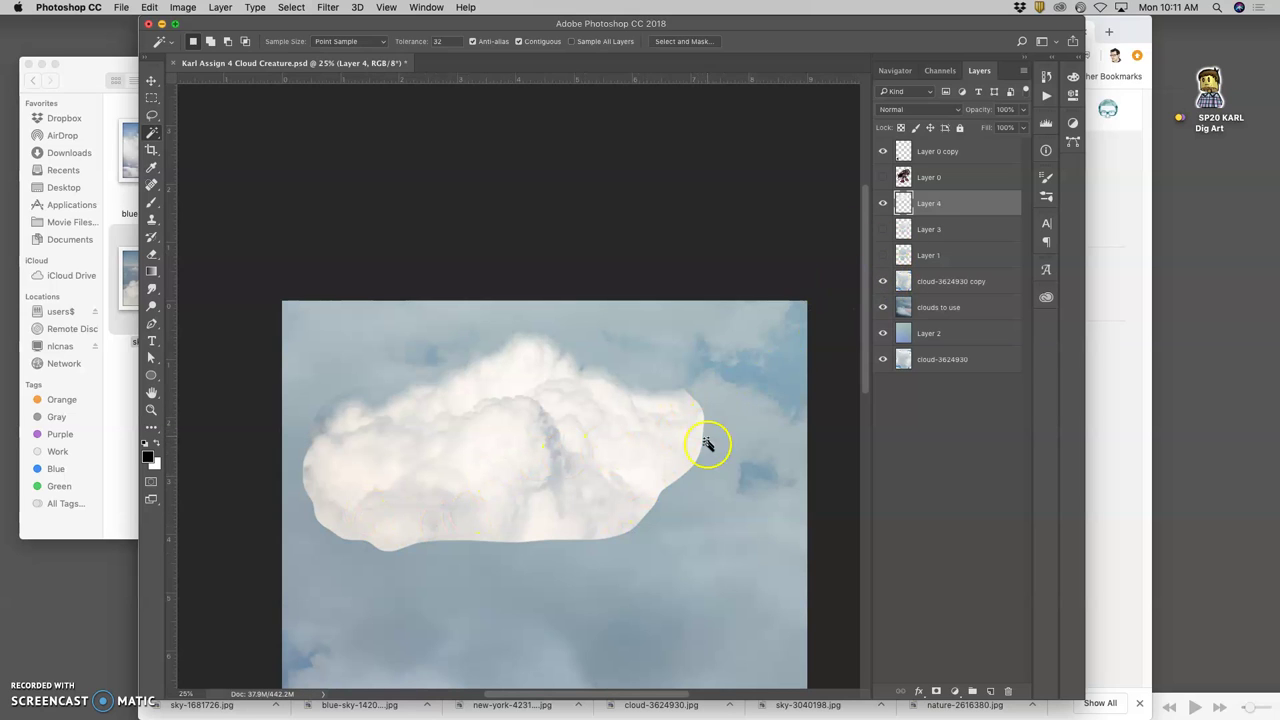
Erase the pasted cloud's hard right edge with the Eraser at 100% opacity.
{"action": "left_click", "coordinate": [152, 255]}
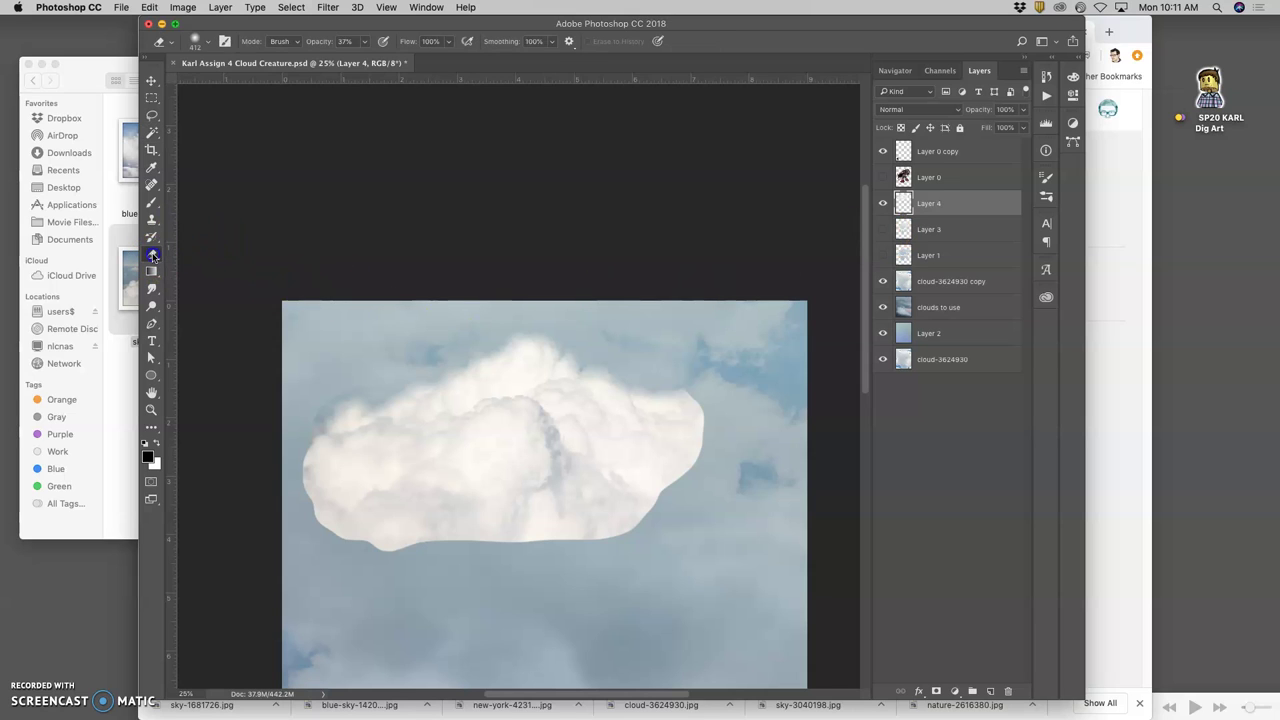
{"action": "left_click", "coordinate": [365, 41]}
{"action": "mouse_move", "coordinate": [712, 350]}
{"action": "left_mouse_down"}
{"action": "mouse_move", "coordinate": [723, 360]}
{"action": "mouse_move", "coordinate": [708, 373]}
{"action": "mouse_move", "coordinate": [711, 474]}
{"action": "mouse_move", "coordinate": [592, 582]}
{"action": "left_mouse_up"}
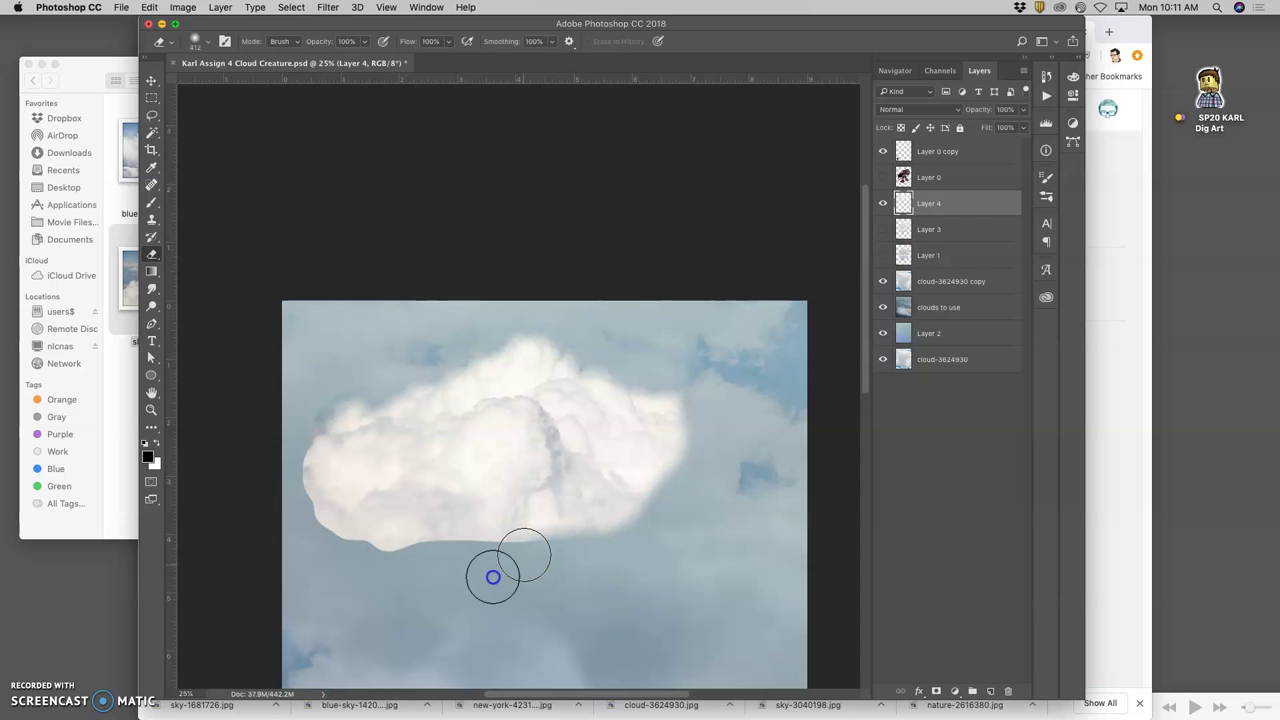
Shrink the soft eraser brush from 4280 px and fade the cloud's bottom-left and right edges.
{"action": "left_click", "coordinate": [222, 43]}
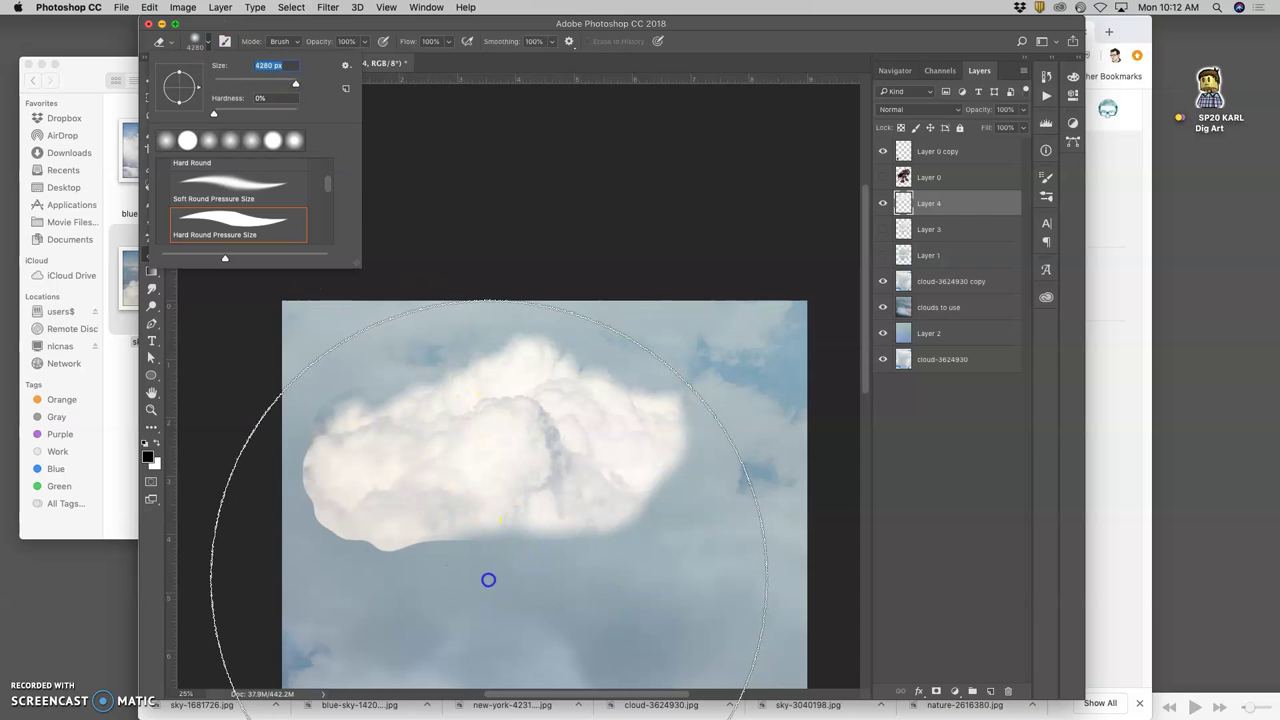
{"action": "key", "text": "Return"}
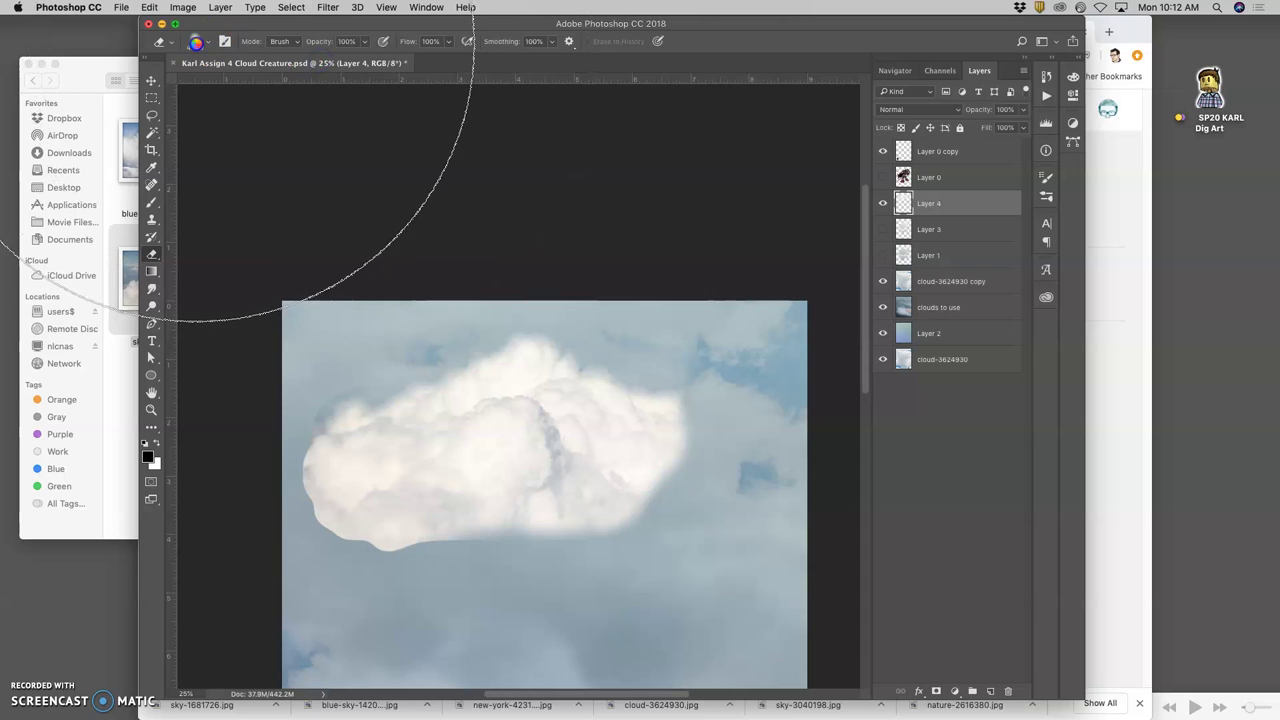
{"action": "left_click", "coordinate": [197, 46]}
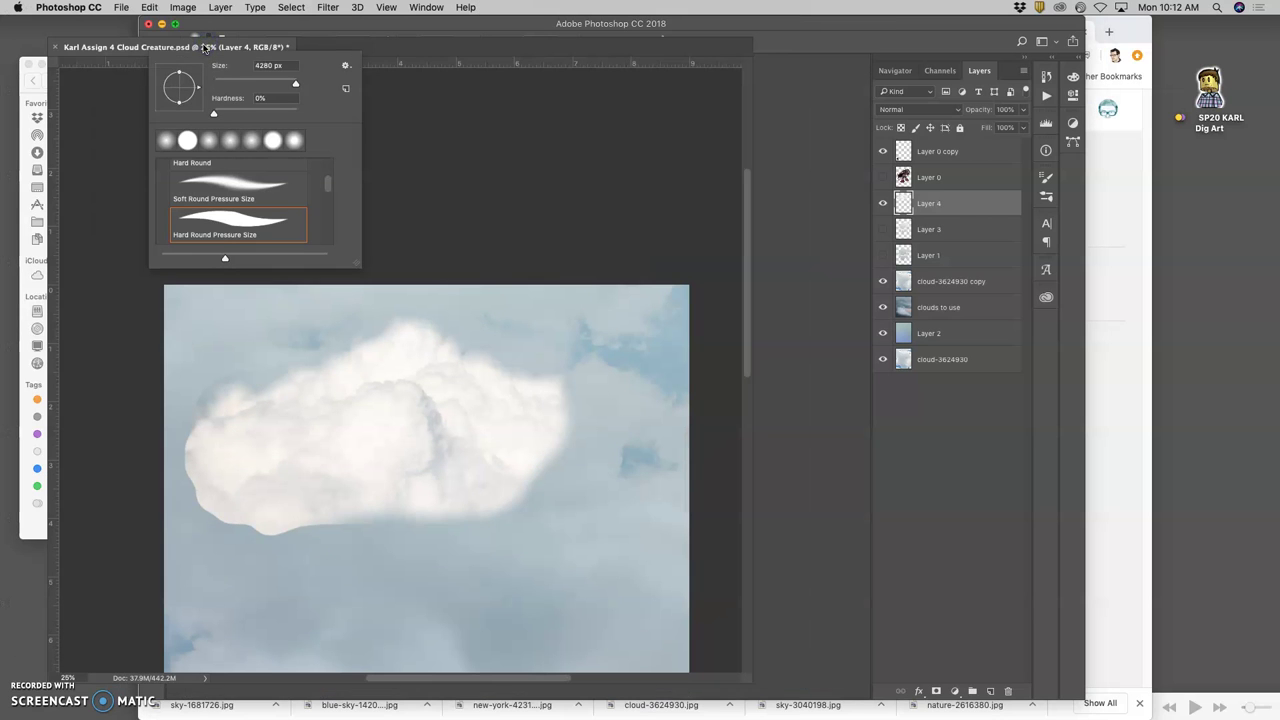
{"action": "left_click", "coordinate": [268, 28]}
{"action": "mouse_move", "coordinate": [268, 28]}
{"action": "left_mouse_down"}
{"action": "mouse_move", "coordinate": [403, 57]}
{"action": "mouse_move", "coordinate": [401, 77]}
{"action": "mouse_move", "coordinate": [465, 66]}
{"action": "left_mouse_up"}
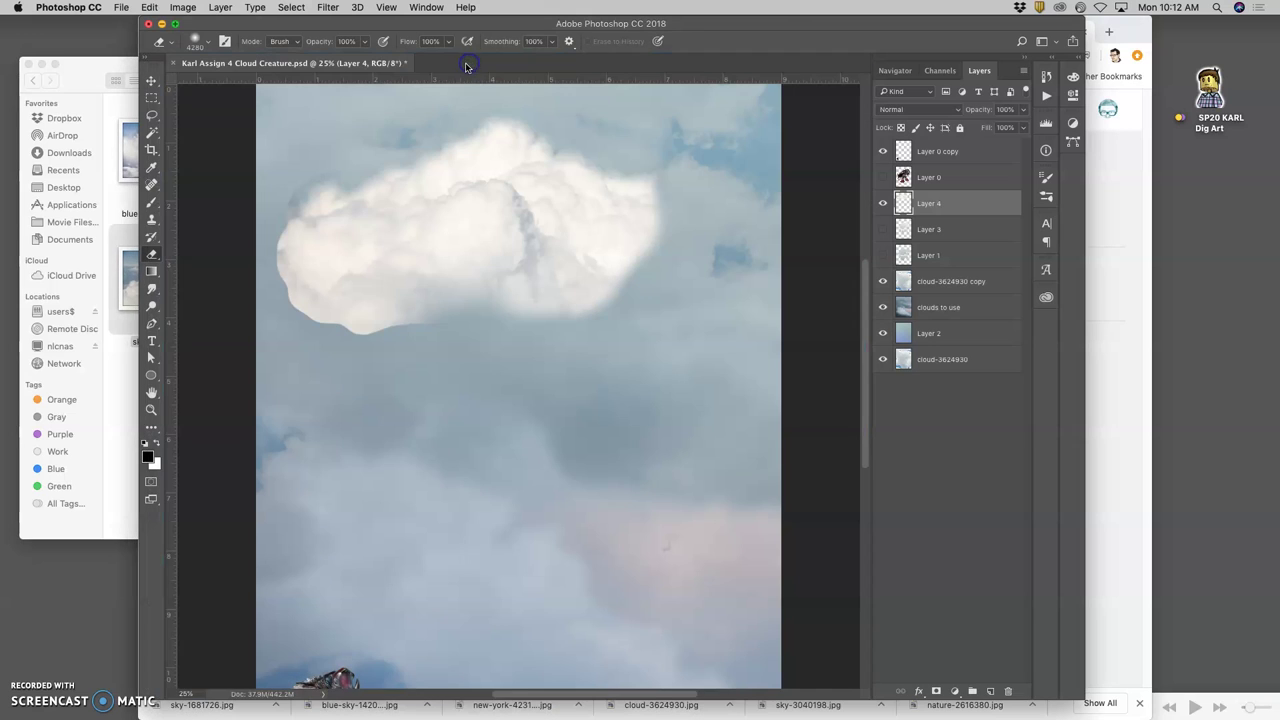
{"action": "left_click", "coordinate": [208, 43]}
{"action": "left_click_drag", "start_coordinate": [295, 82], "coordinate": [276, 82]}
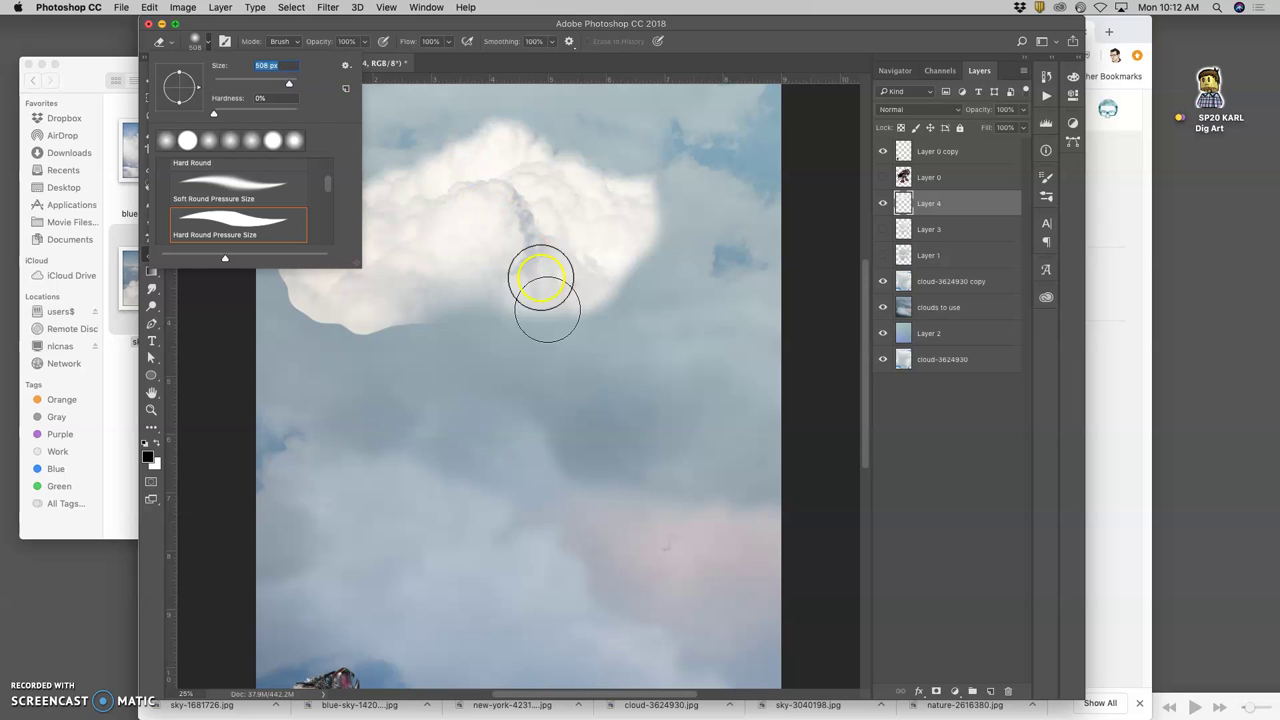
{"action": "left_click", "coordinate": [453, 364]}
{"action": "mouse_move", "coordinate": [453, 364]}
{"action": "left_mouse_down"}
{"action": "mouse_move", "coordinate": [406, 344]}
{"action": "mouse_move", "coordinate": [343, 383]}
{"action": "mouse_move", "coordinate": [321, 365]}
{"action": "mouse_move", "coordinate": [345, 341]}
{"action": "mouse_move", "coordinate": [254, 346]}
{"action": "mouse_move", "coordinate": [254, 197]}
{"action": "left_mouse_up"}
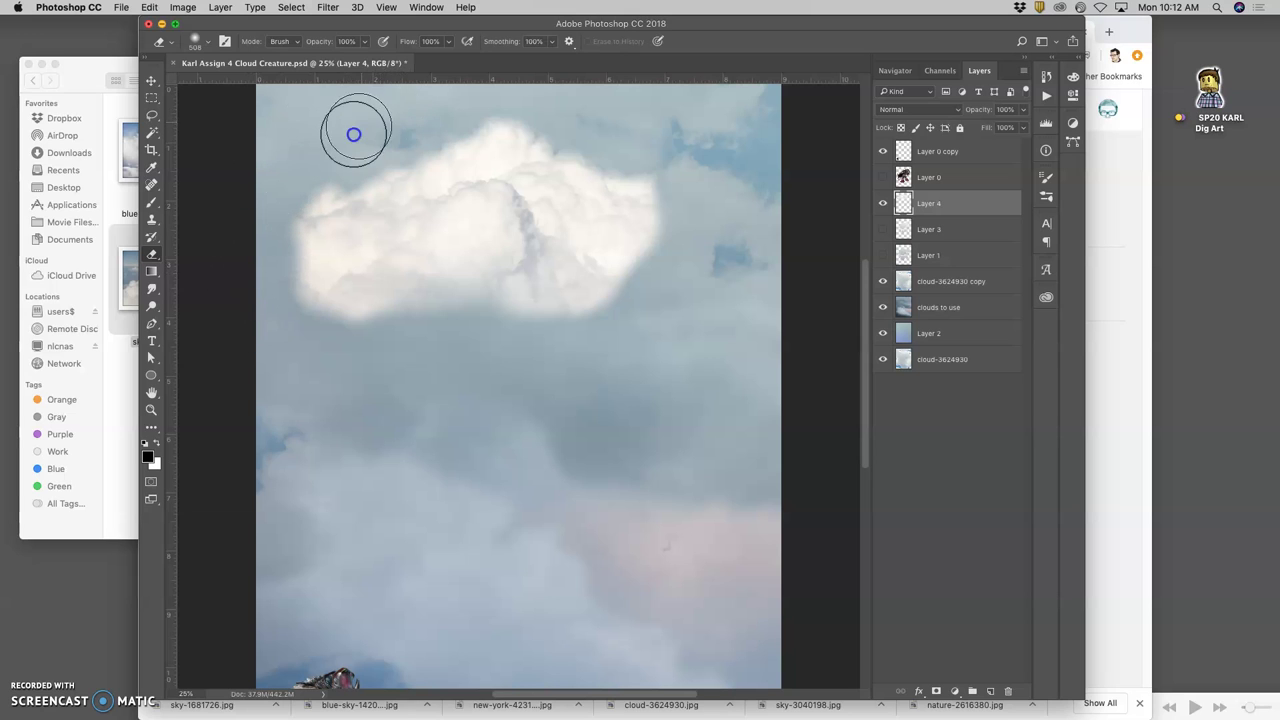
{"action": "left_click_drag", "start_coordinate": [689, 251], "coordinate": [677, 160]}
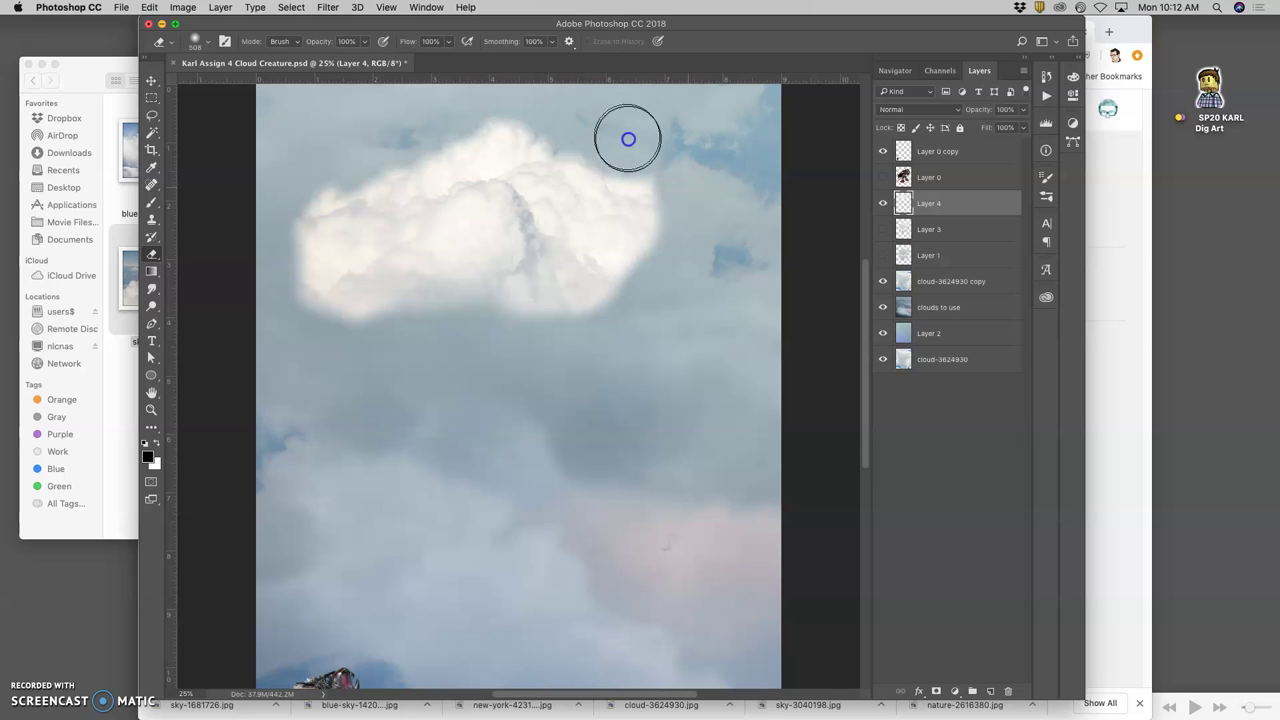
{"action": "left_click_drag", "start_coordinate": [620, 369], "coordinate": [620, 369]}
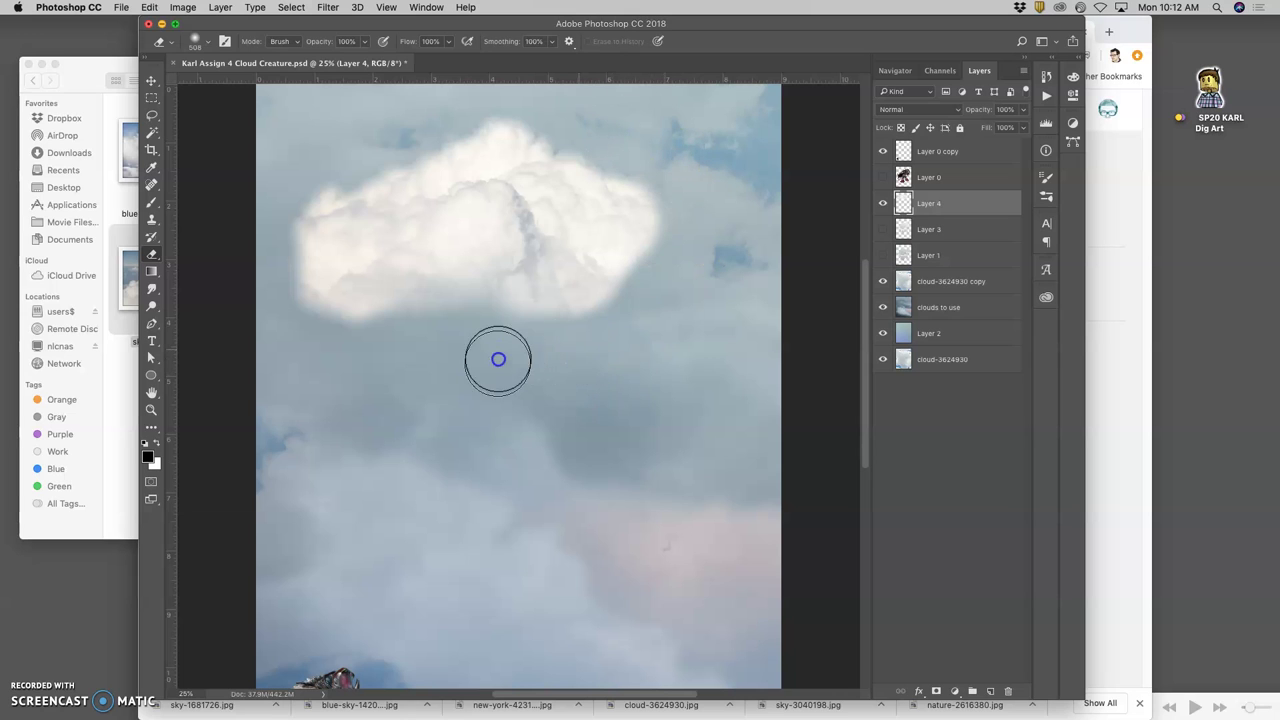
Show Layer 1's cloud creature and leave Layer 3's cloud pieces hidden.
{"action": "left_click", "coordinate": [757, 366]}
{"action": "left_click", "coordinate": [893, 232]}
{"action": "left_click", "coordinate": [881, 256]}
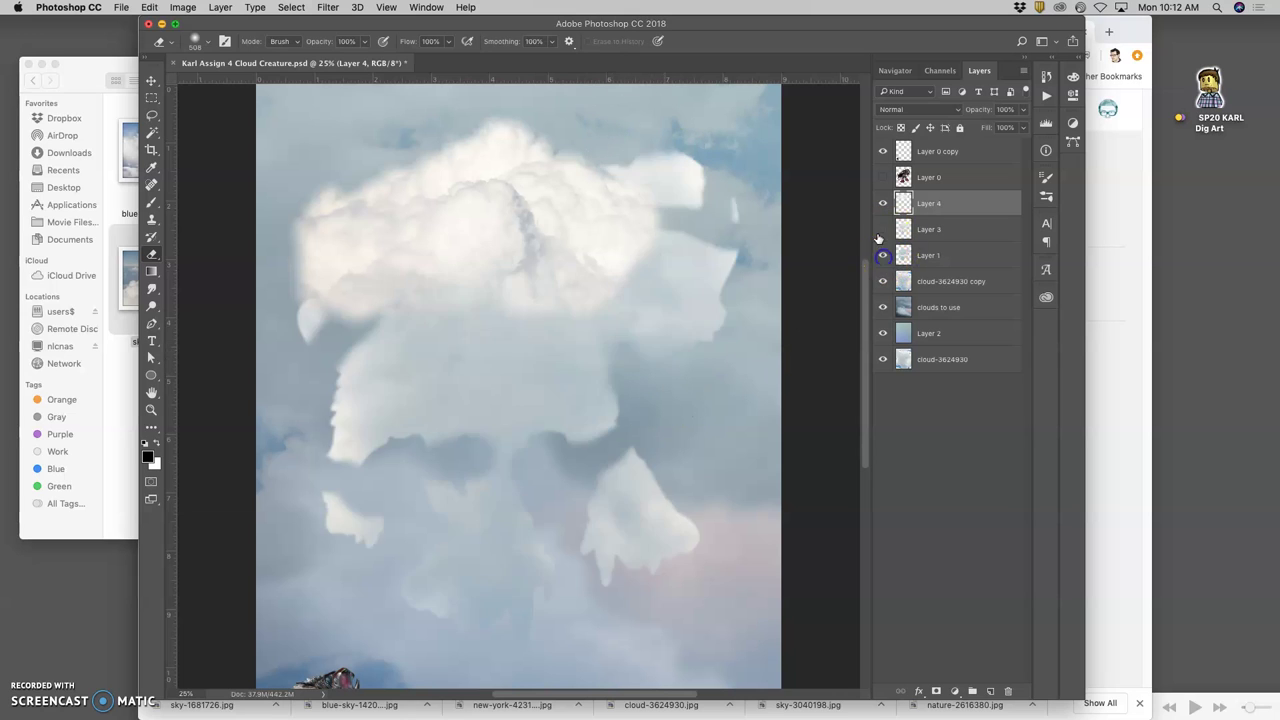
{"action": "left_click", "coordinate": [881, 231]}
{"action": "key", "text": "super+minus"}
{"action": "left_click", "coordinate": [851, 250]}
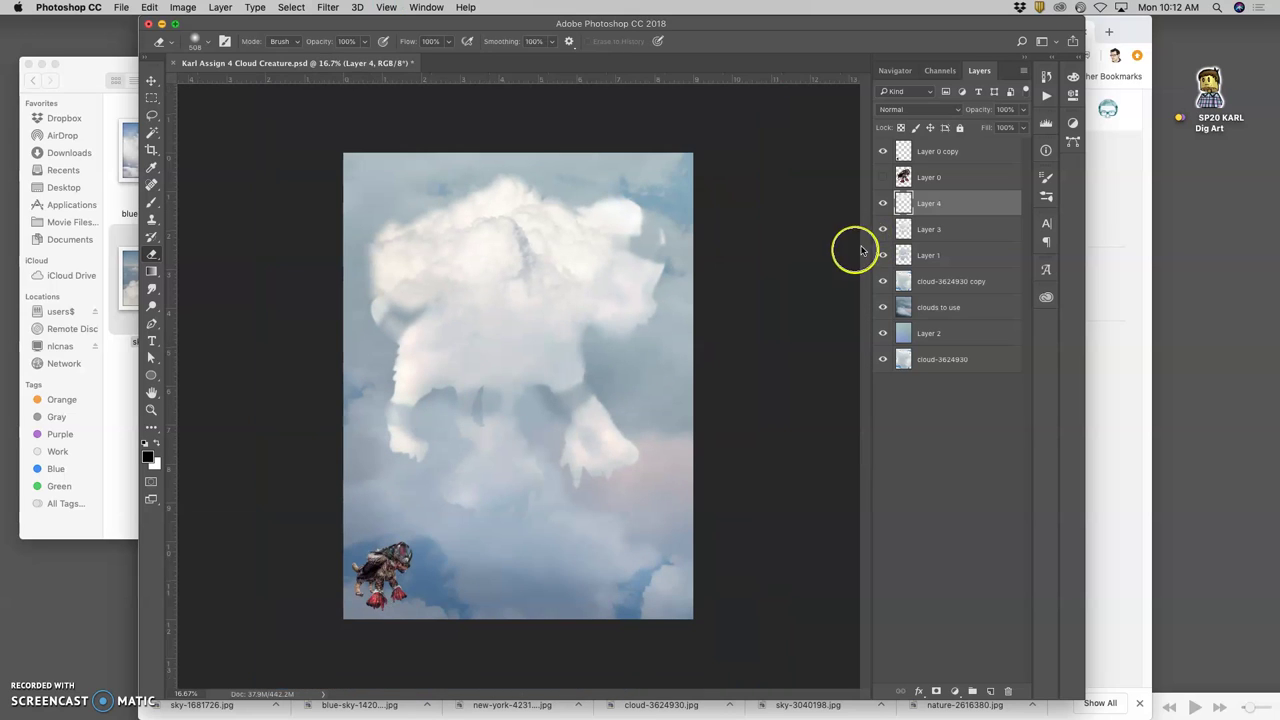
{"action": "left_click", "coordinate": [886, 229]}
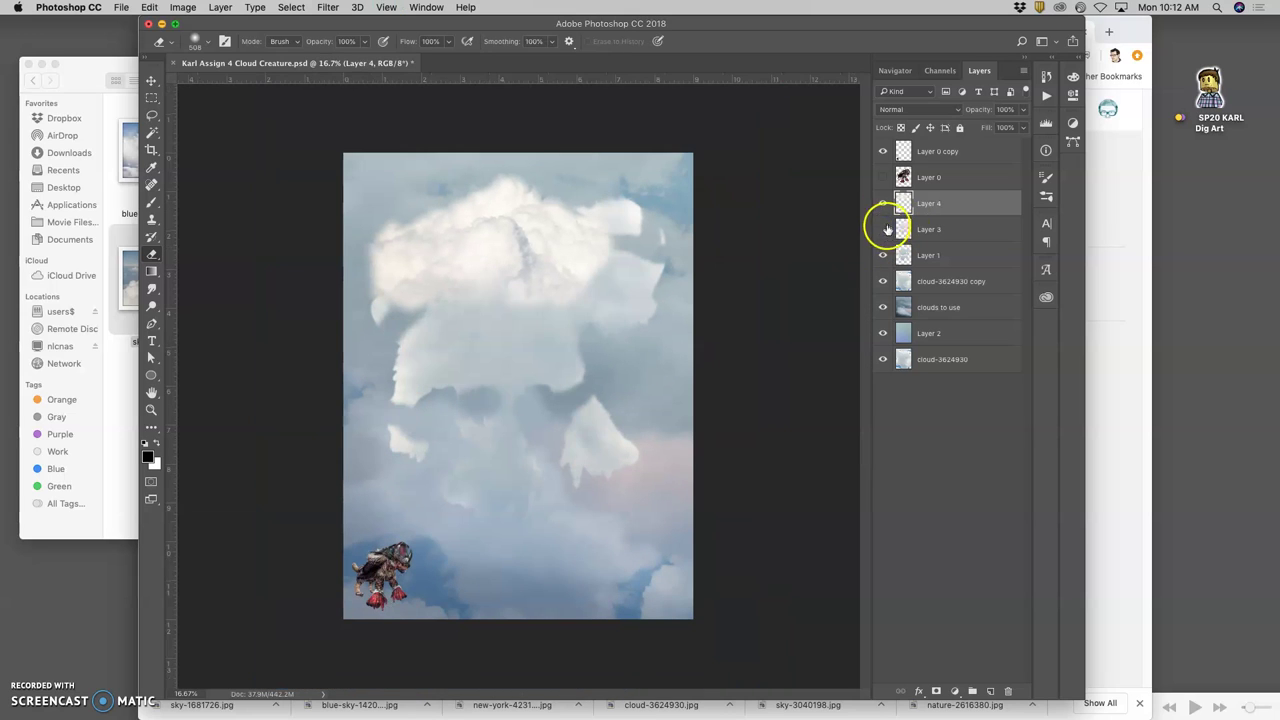
Drag Layer 4's cloud down onto the creature and warp its middle, sides and corners into a rounded head.
{"action": "left_click", "coordinate": [151, 80]}
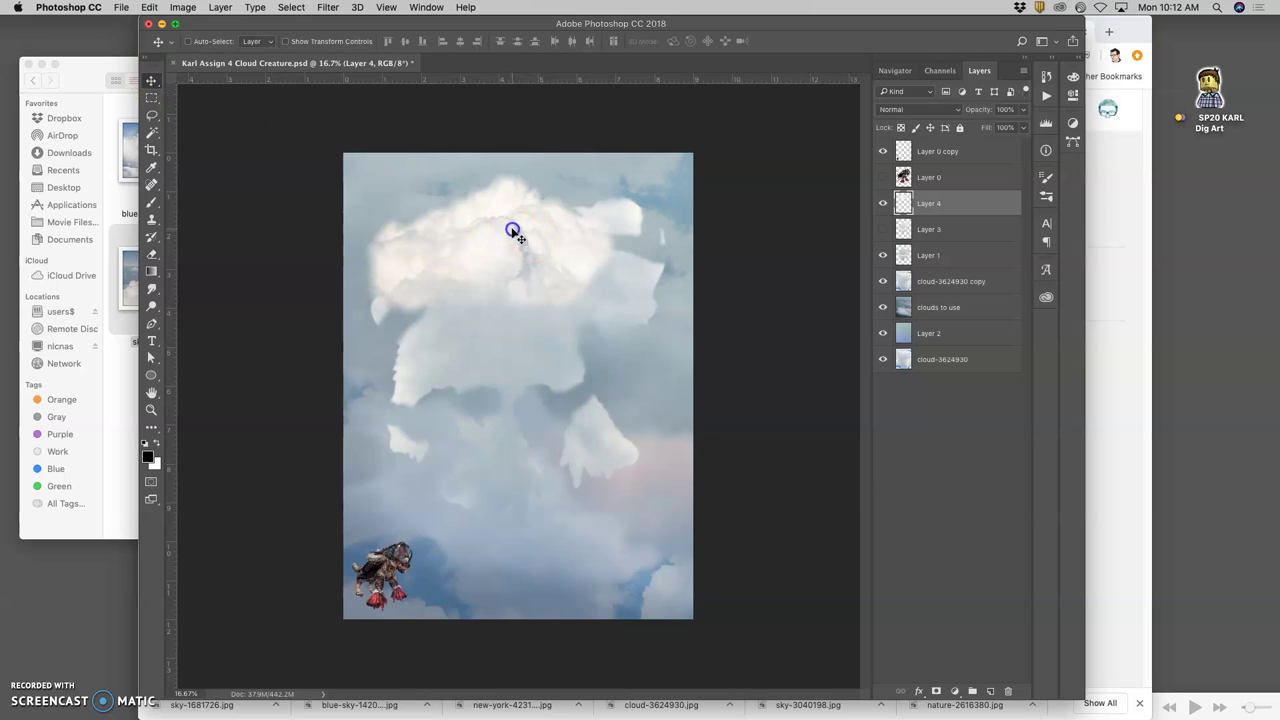
{"action": "left_click_drag", "start_coordinate": [512, 232], "coordinate": [518, 280]}
{"action": "key", "text": "super+t"}
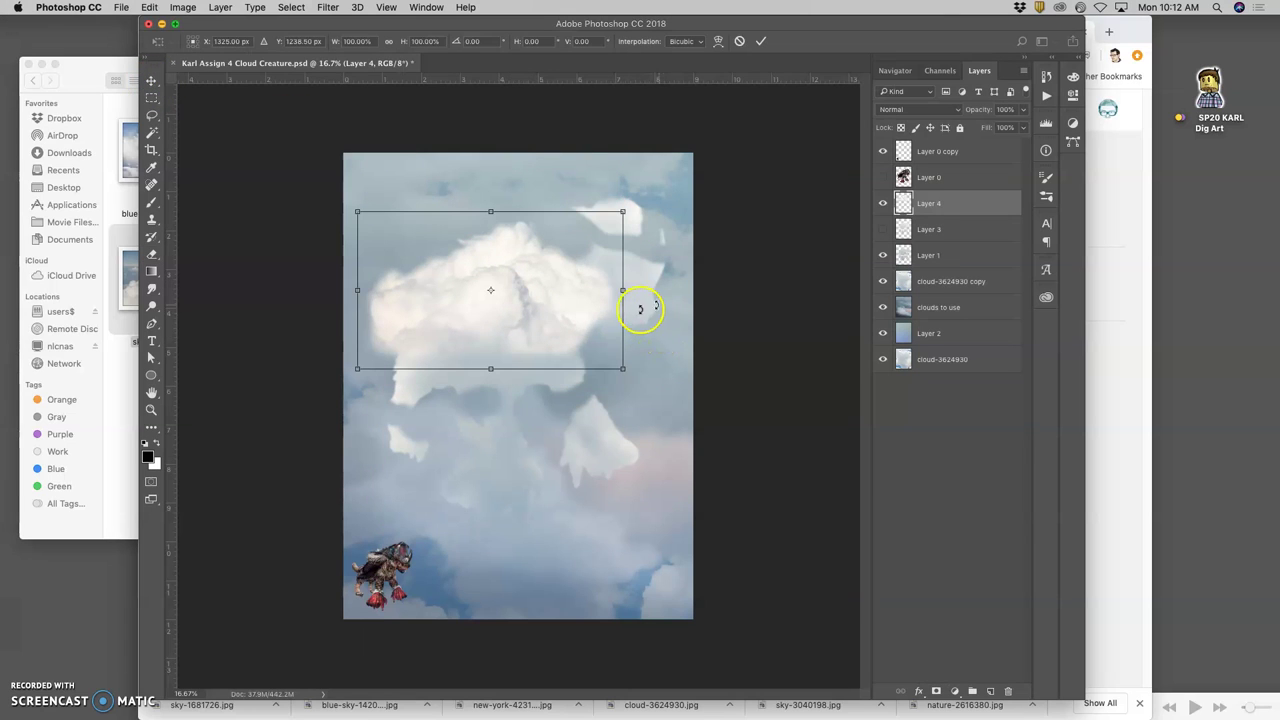
{"action": "right_click", "coordinate": [476, 287]}
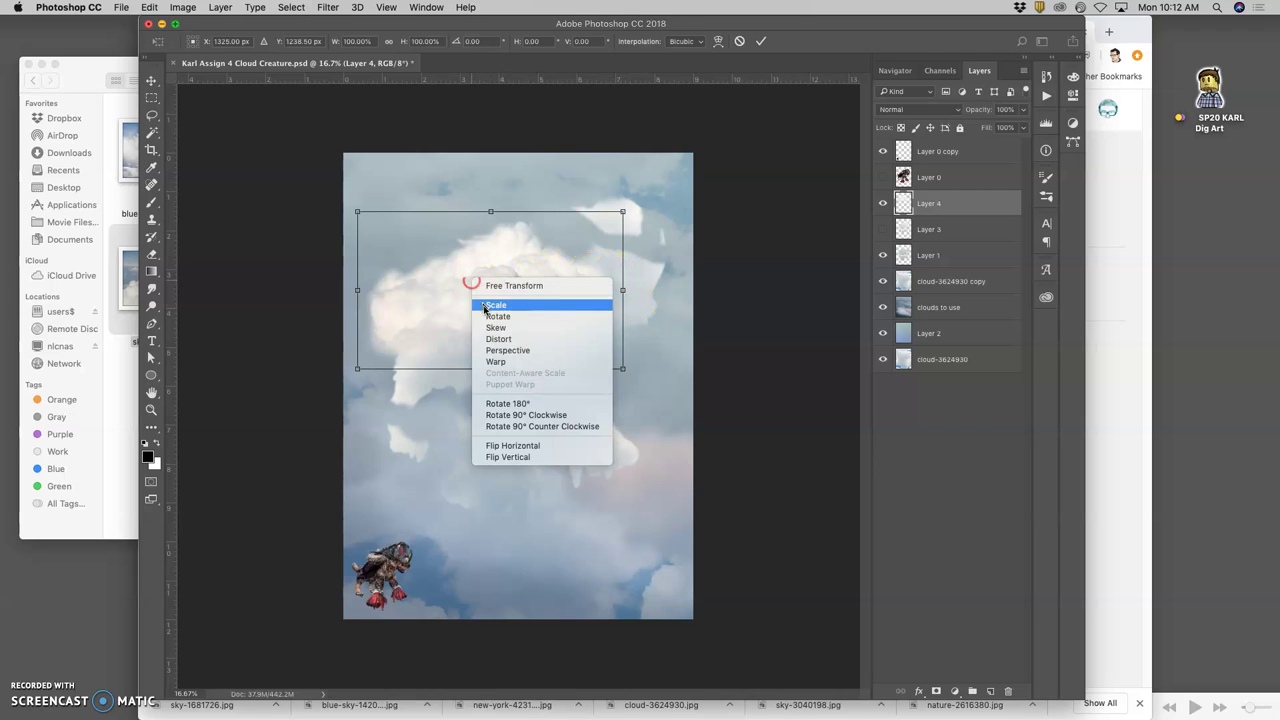
{"action": "left_click", "coordinate": [490, 360]}
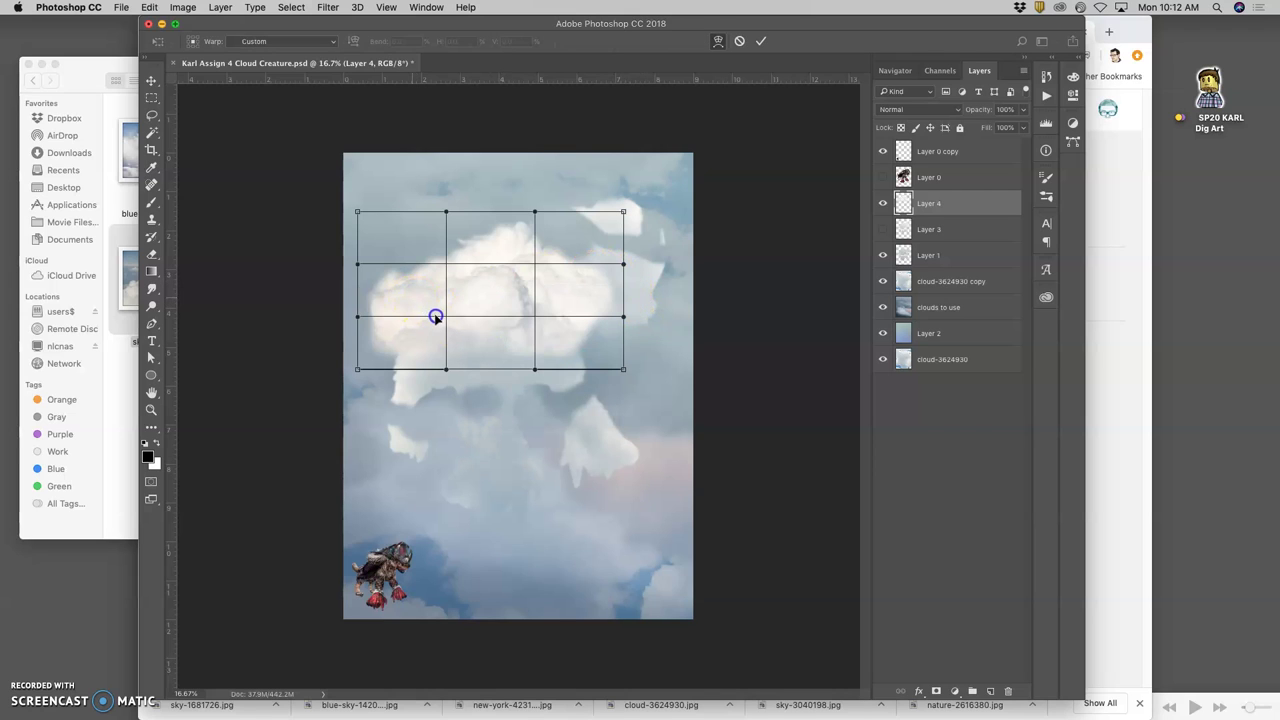
{"action": "left_click_drag", "start_coordinate": [436, 317], "coordinate": [504, 287]}
{"action": "left_click_drag", "start_coordinate": [581, 279], "coordinate": [394, 306]}
{"action": "left_click_drag", "start_coordinate": [404, 361], "coordinate": [406, 361]}
{"action": "left_click_drag", "start_coordinate": [540, 356], "coordinate": [568, 361]}
{"action": "left_click_drag", "start_coordinate": [512, 271], "coordinate": [556, 230]}
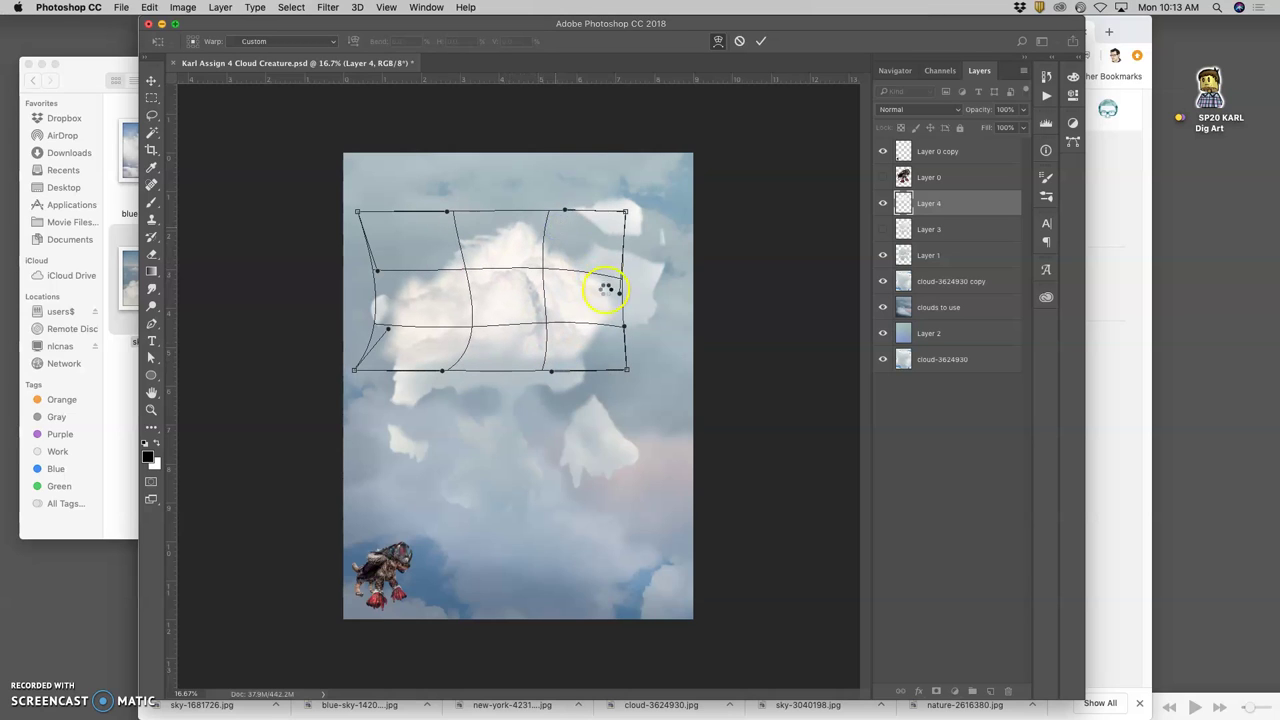
{"action": "key", "text": "Return"}
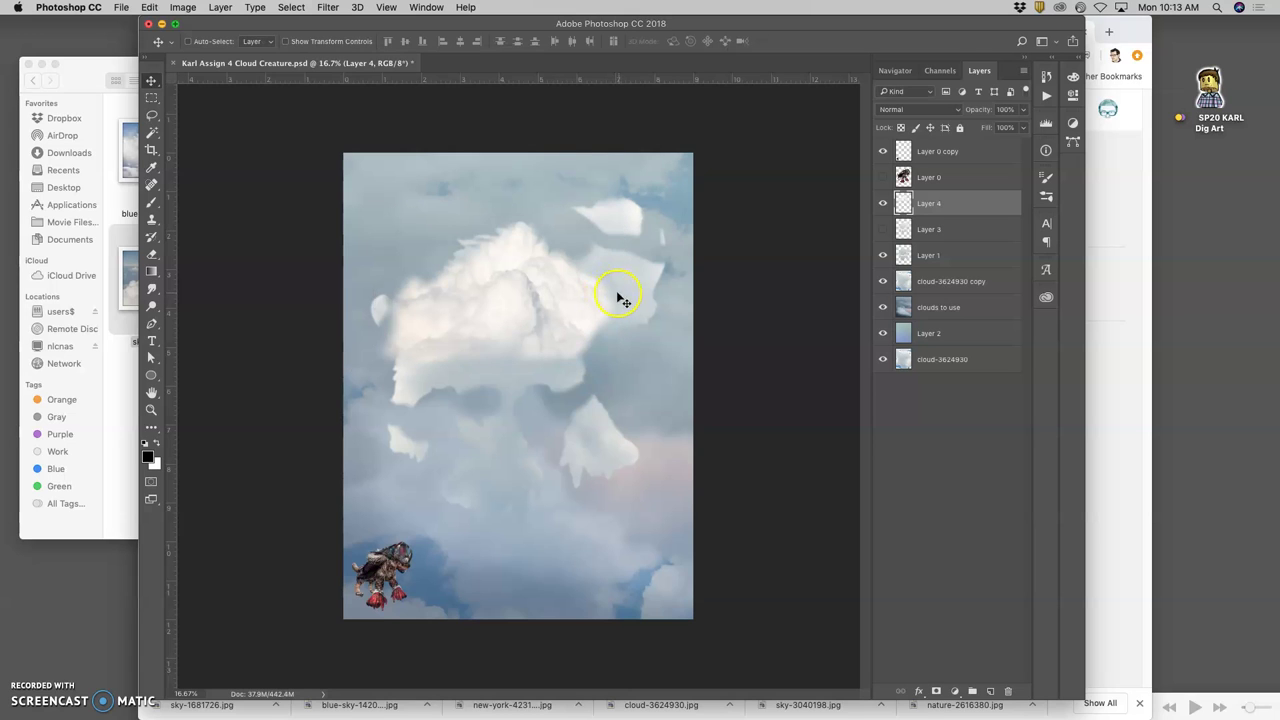
Smudge the cloud's left edge at 22% strength to blend it into the creature's body.
{"action": "key", "text": "super+equal"}
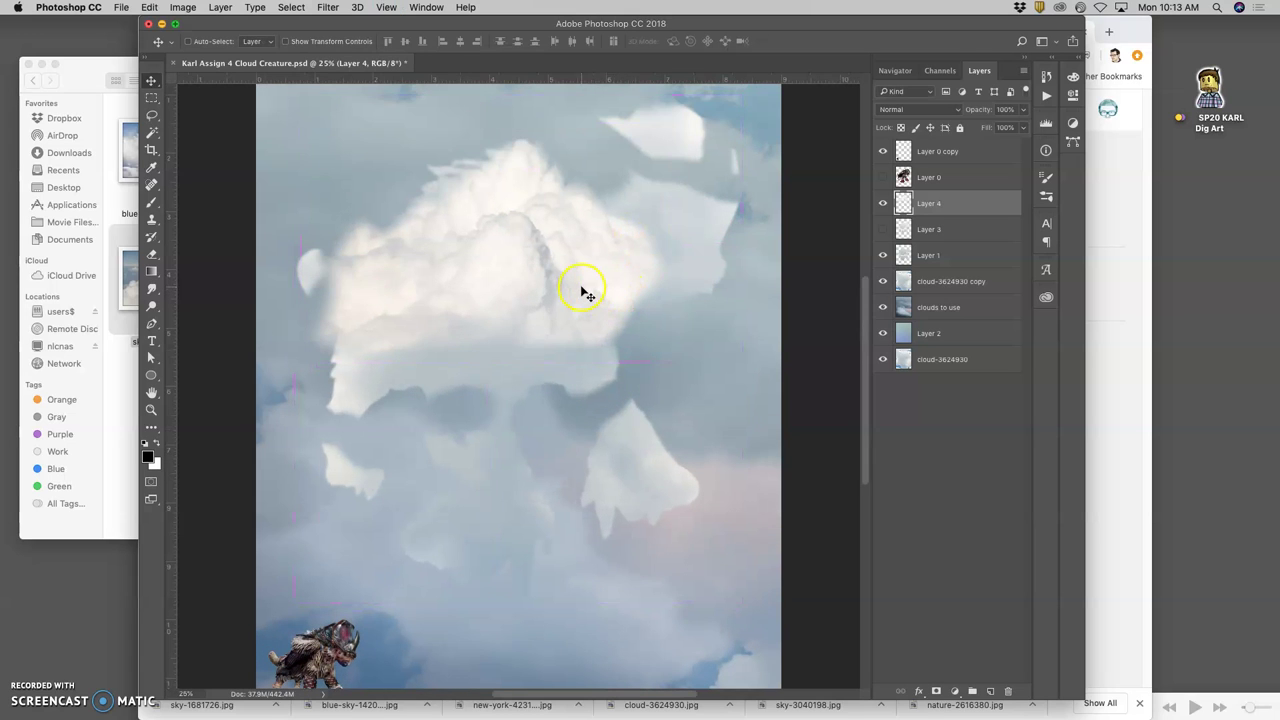
{"action": "left_click", "coordinate": [152, 290]}
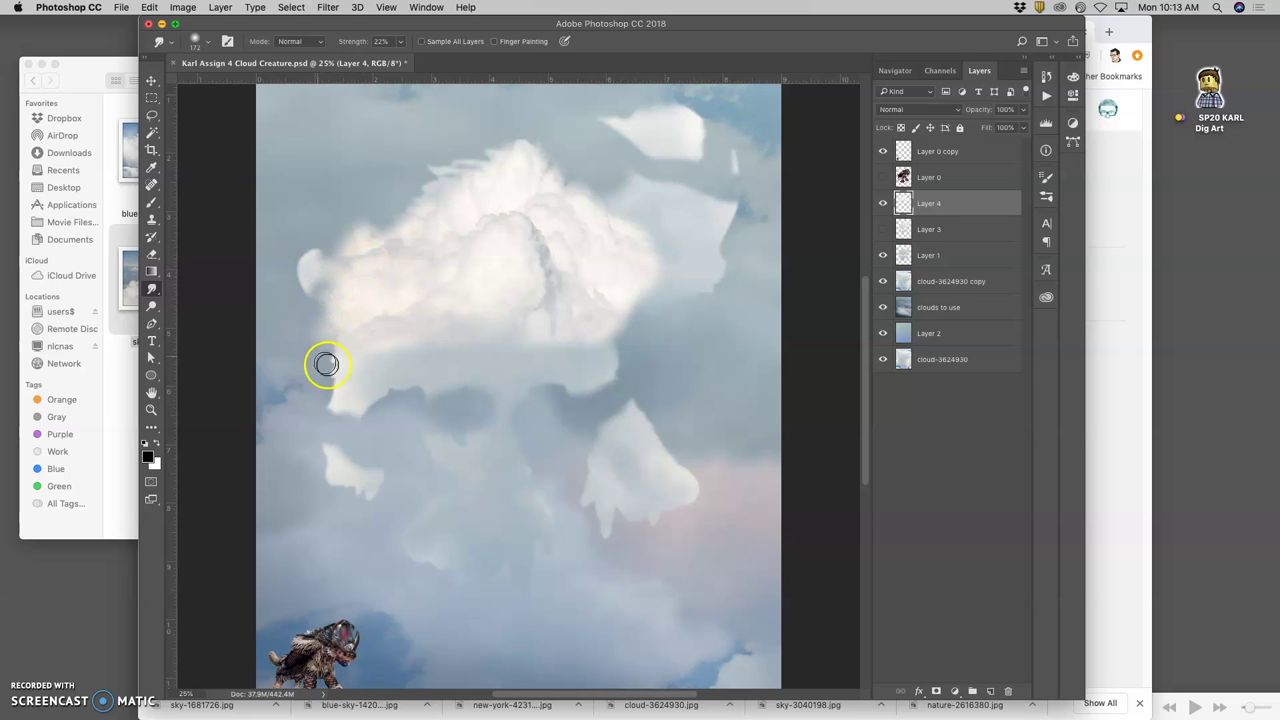
{"action": "left_click_drag", "start_coordinate": [323, 362], "coordinate": [354, 366]}
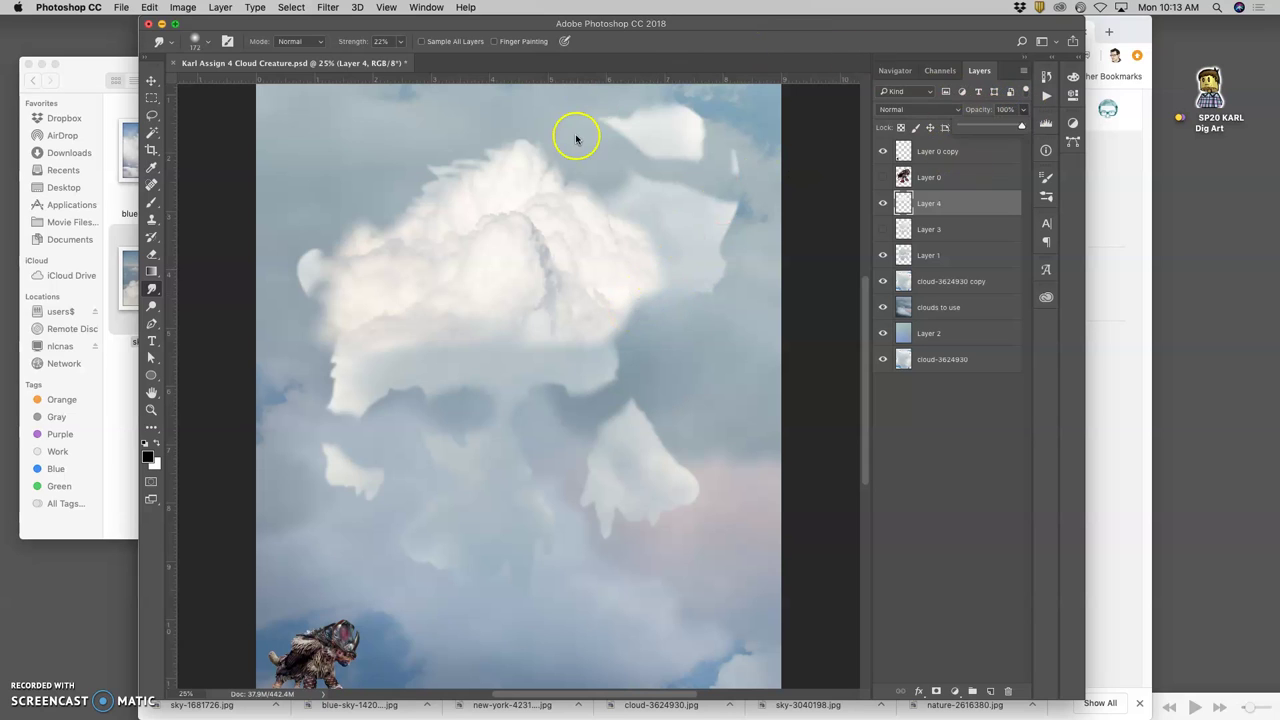
Apply Levels to Layer 4's cloud with midtones 0.95 and output white 248.
{"action": "left_click", "coordinate": [184, 8]}
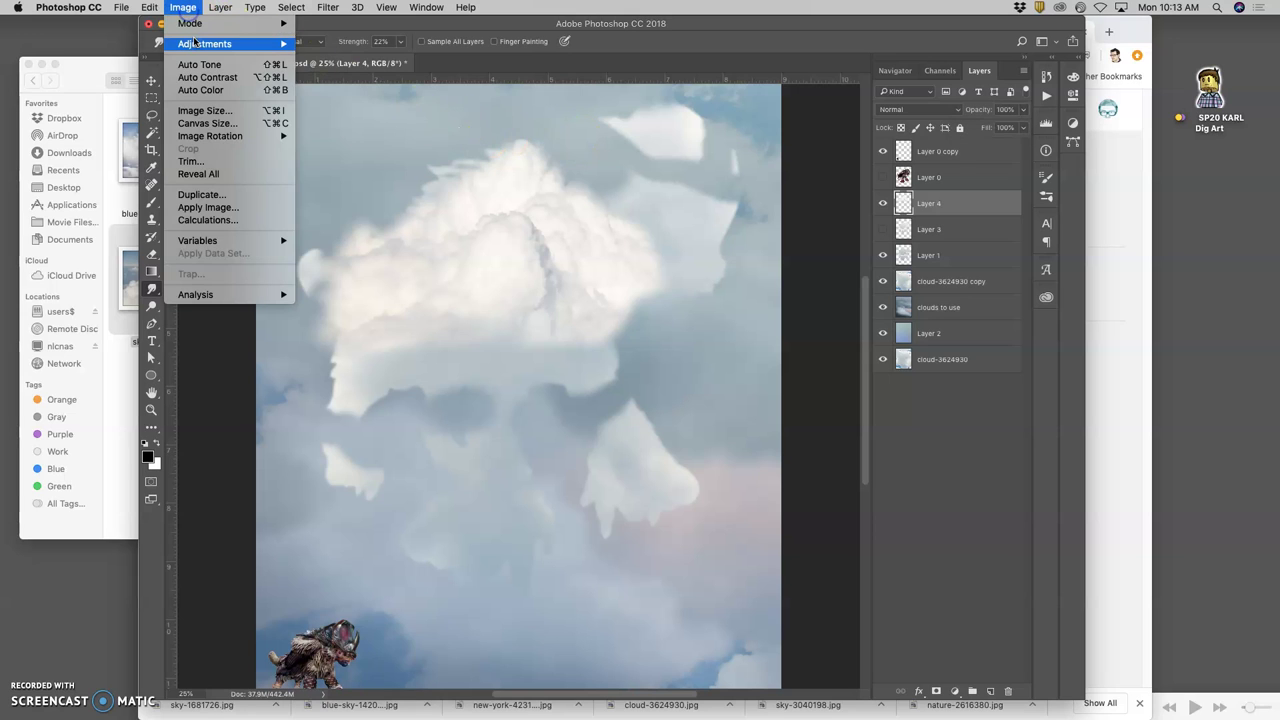
{"action": "left_click", "coordinate": [562, 246]}
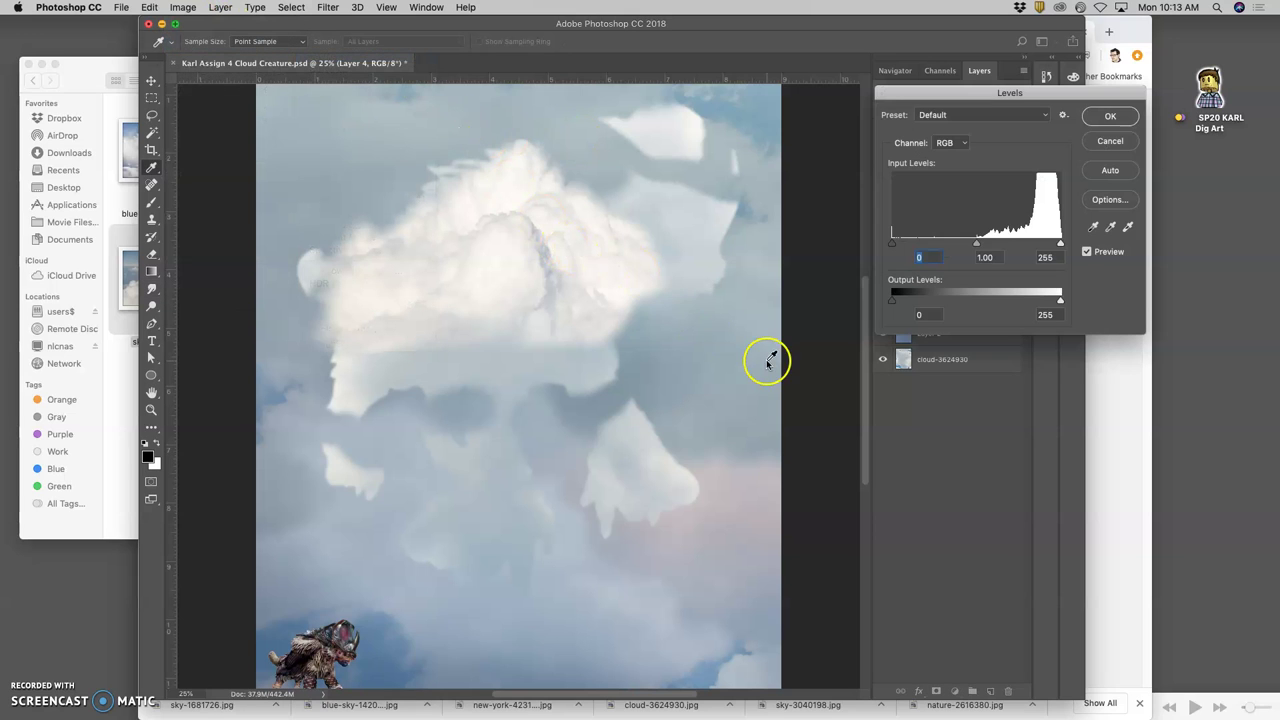
{"action": "mouse_move", "coordinate": [977, 244]}
{"action": "left_mouse_down"}
{"action": "mouse_move", "coordinate": [993, 246]}
{"action": "mouse_move", "coordinate": [967, 246]}
{"action": "mouse_move", "coordinate": [979, 244]}
{"action": "left_mouse_up"}
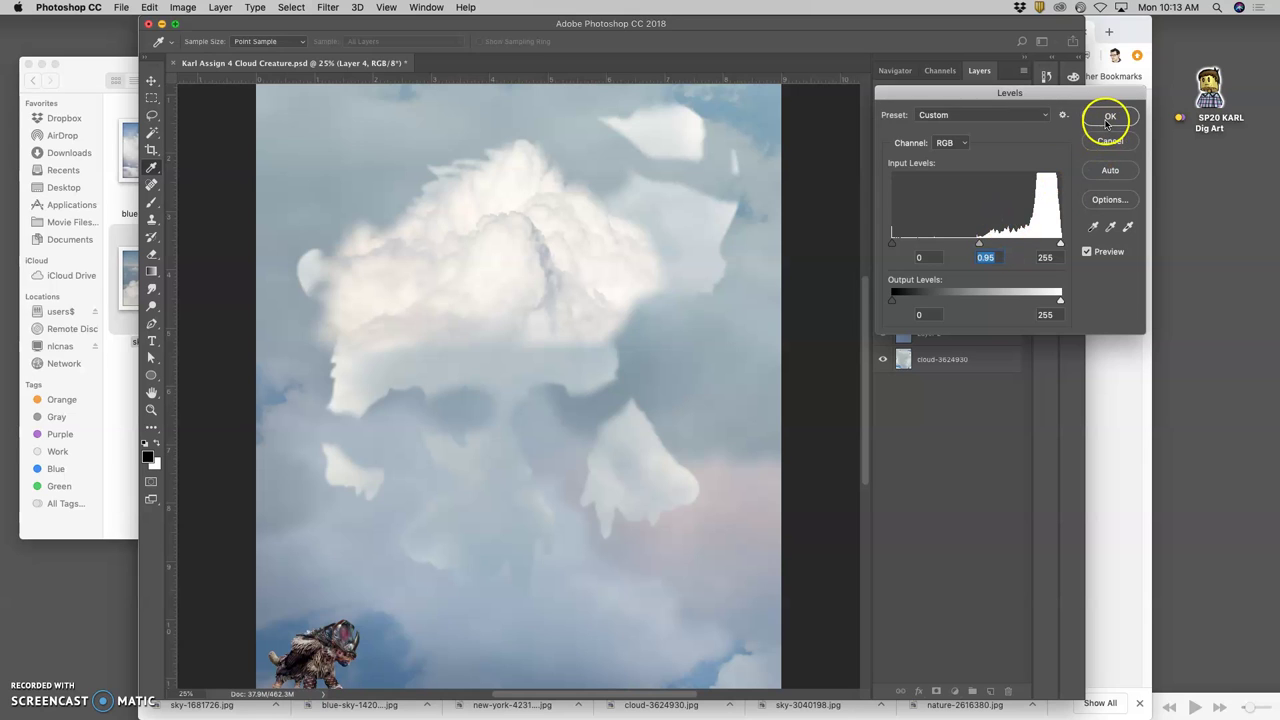
{"action": "left_click_drag", "start_coordinate": [1061, 299], "coordinate": [1057, 302]}
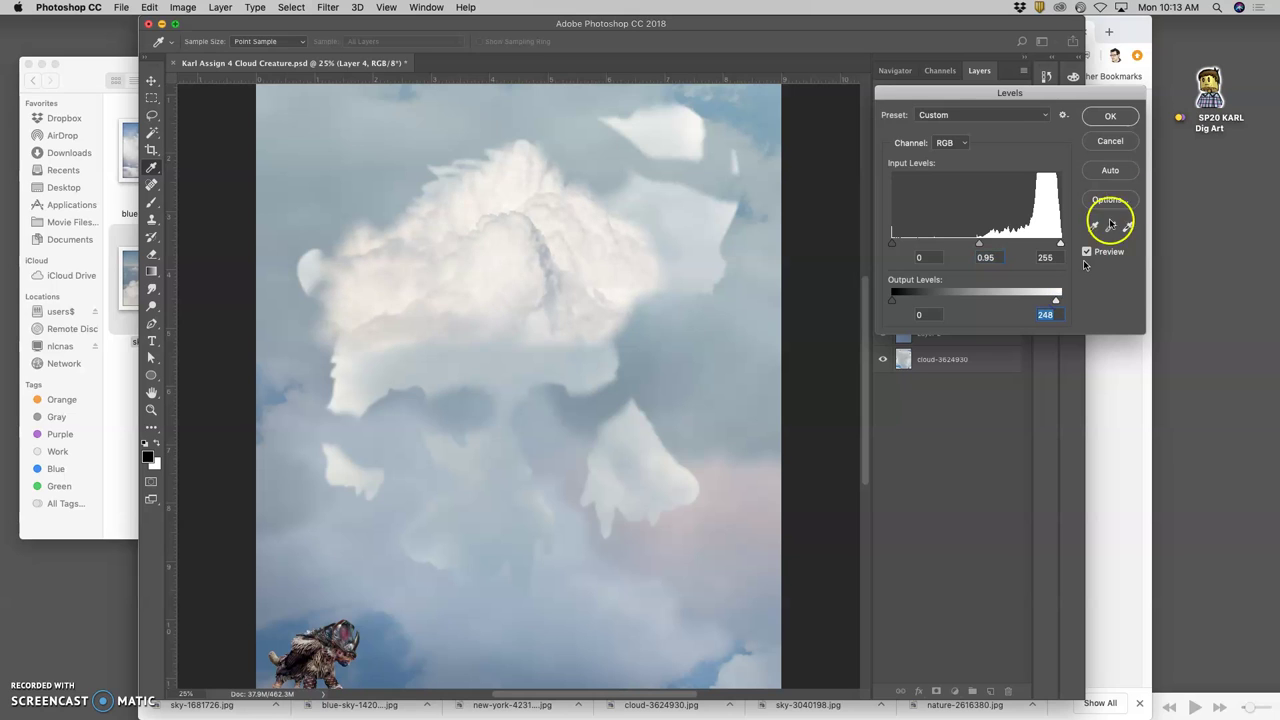
{"action": "left_click", "coordinate": [1108, 119]}
Color-balance the cloud: midtones -17 toward cyan plus a little blue, highlights tweaked, shadows +10 green.
{"action": "left_click", "coordinate": [181, 7]}
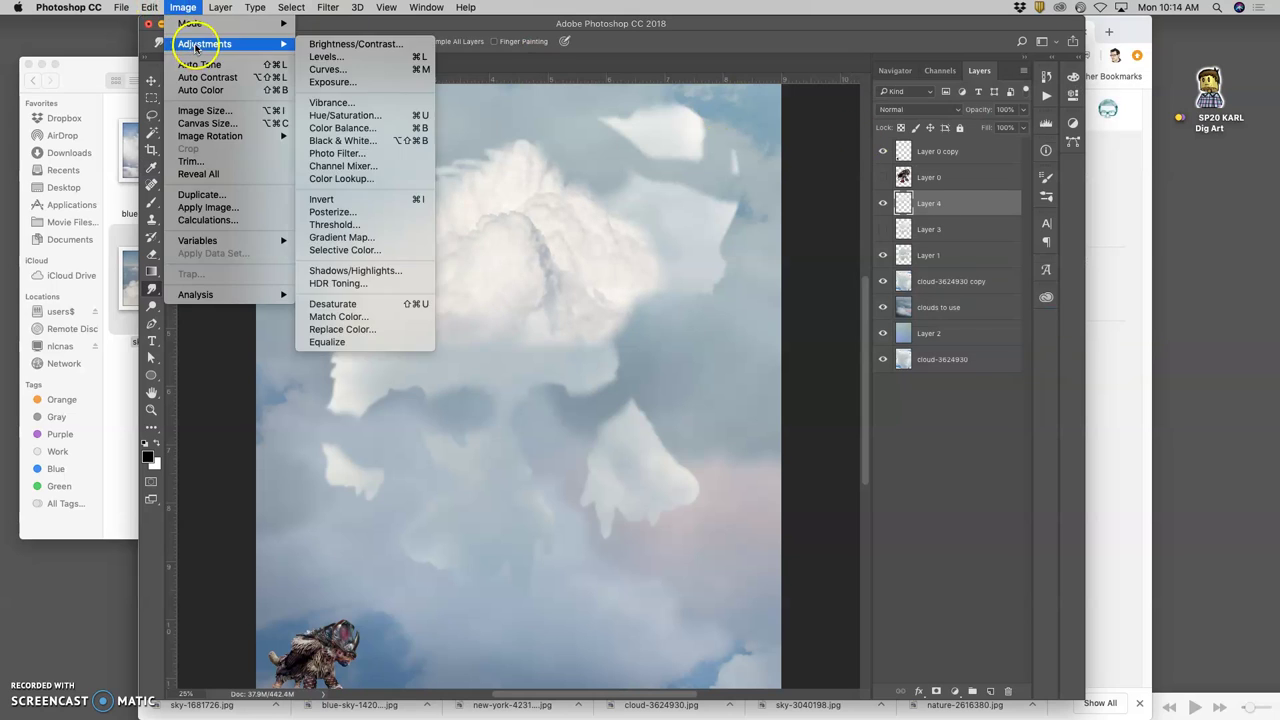
{"action": "left_click", "coordinate": [342, 128]}
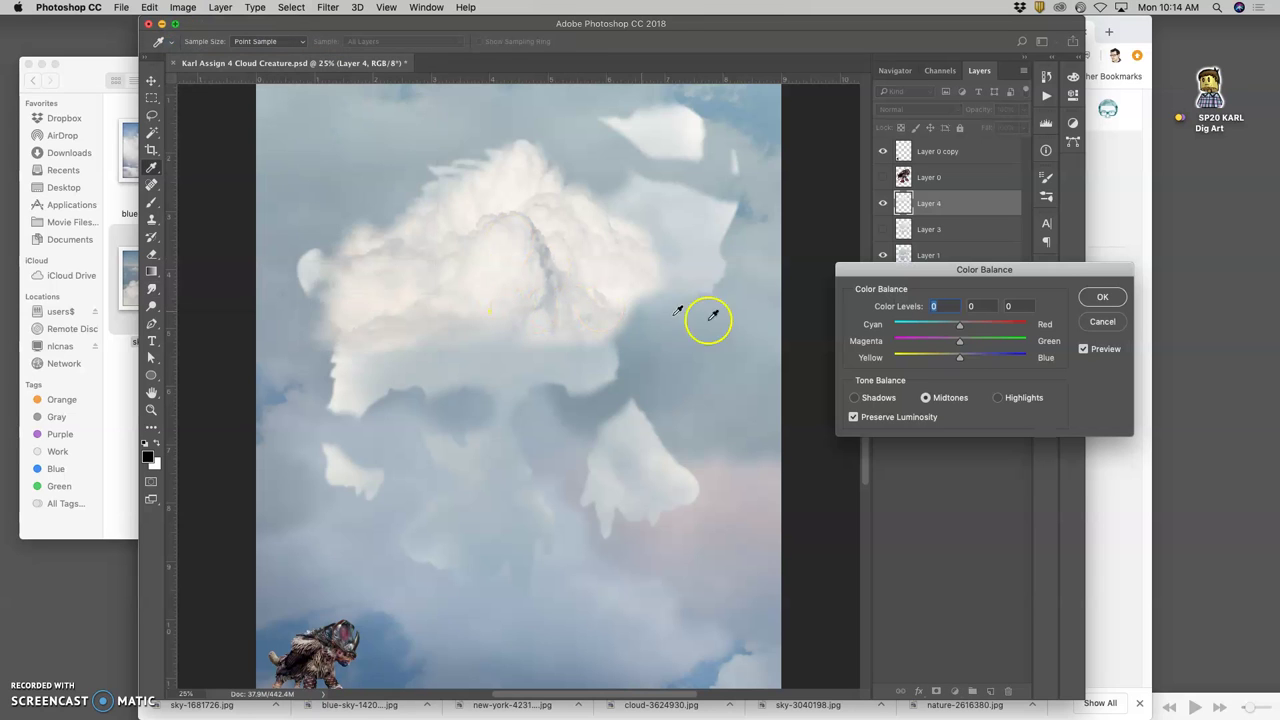
{"action": "left_click_drag", "start_coordinate": [959, 325], "coordinate": [947, 328]}
{"action": "left_click_drag", "start_coordinate": [968, 369], "coordinate": [965, 361]}
{"action": "left_click", "coordinate": [997, 397]}
{"action": "left_click", "coordinate": [960, 343]}
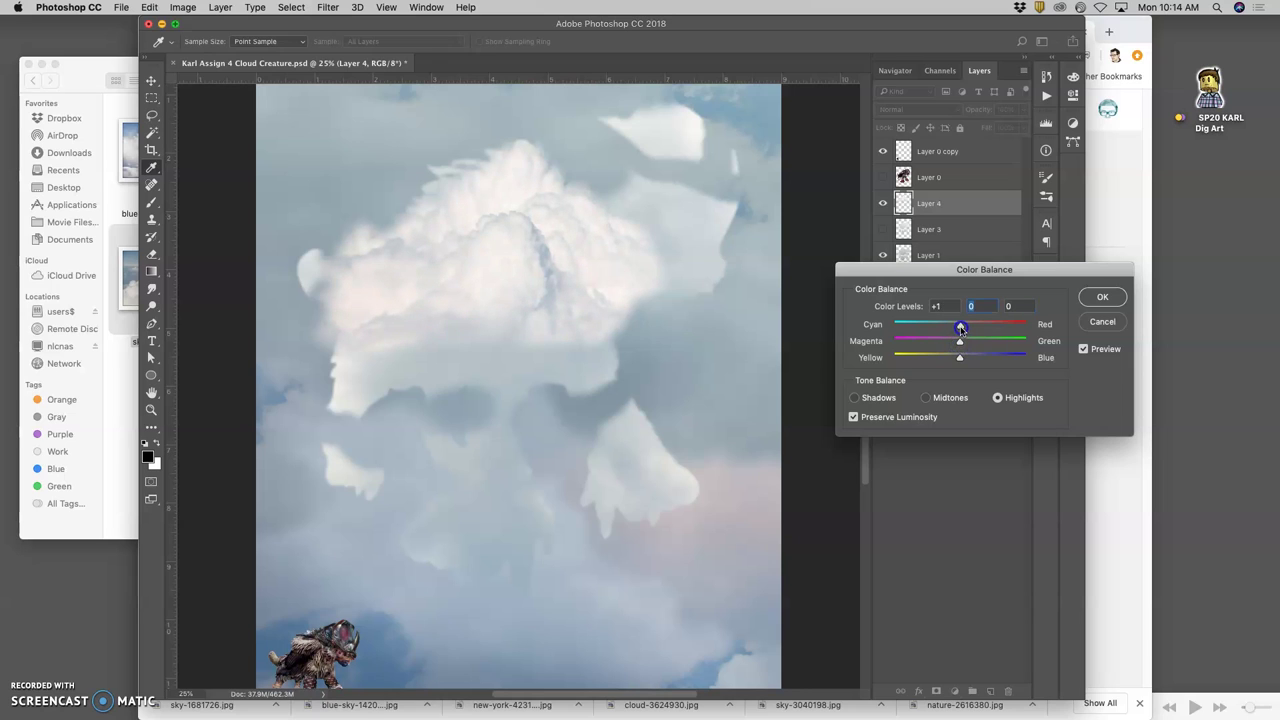
{"action": "left_click", "coordinate": [858, 399]}
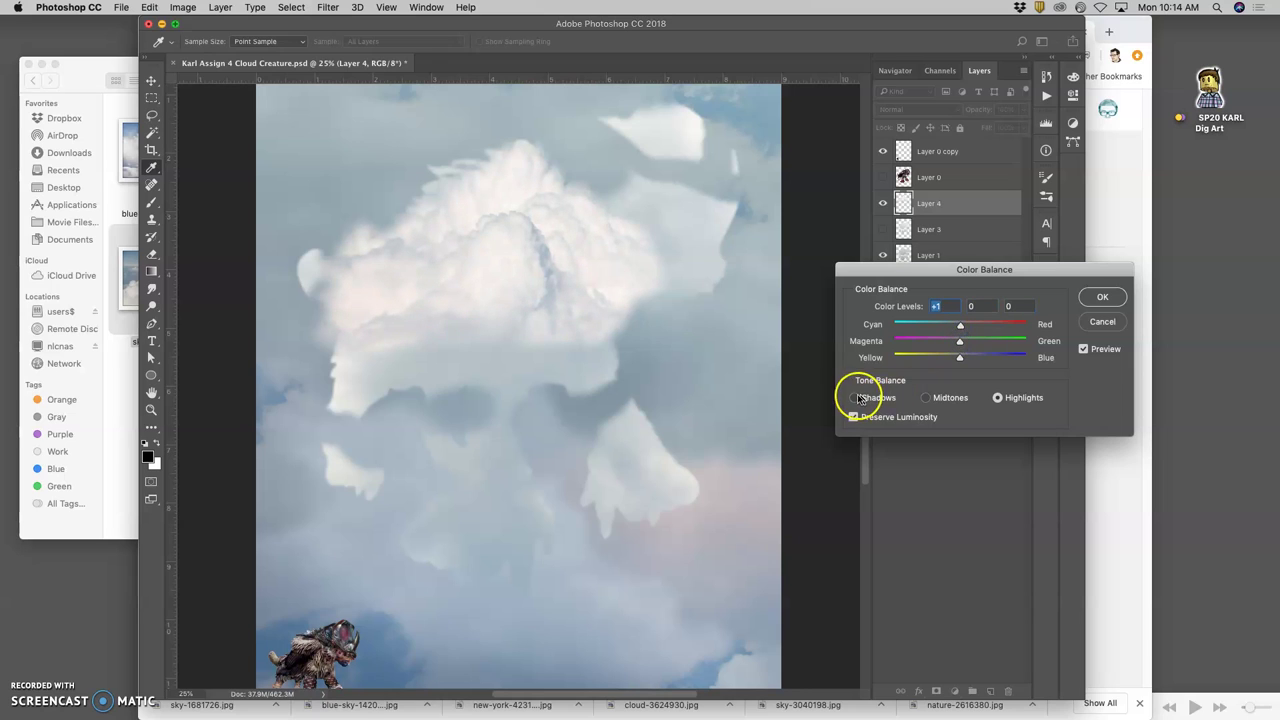
{"action": "left_click", "coordinate": [960, 343]}
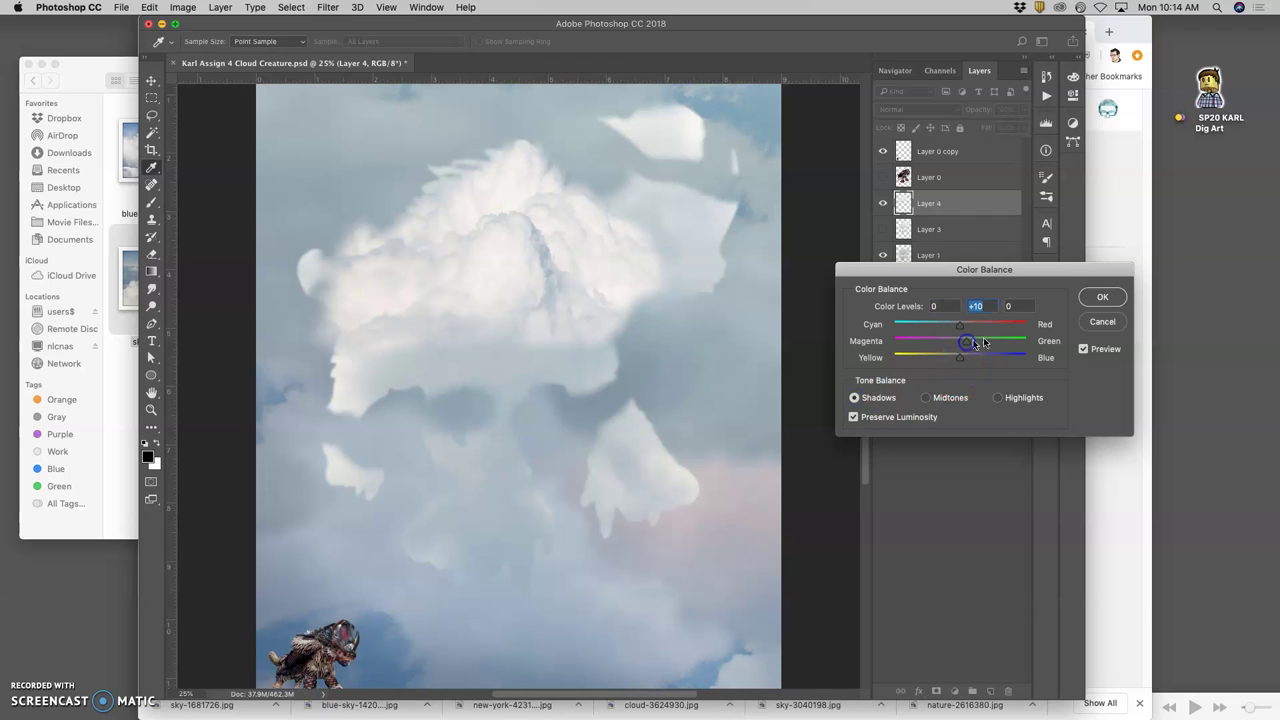
{"action": "left_click", "coordinate": [1102, 297]}
Smudge the cloud's edge near the right side of the canvas.
{"action": "key", "text": "r"}
{"action": "key", "text": "super+z"}
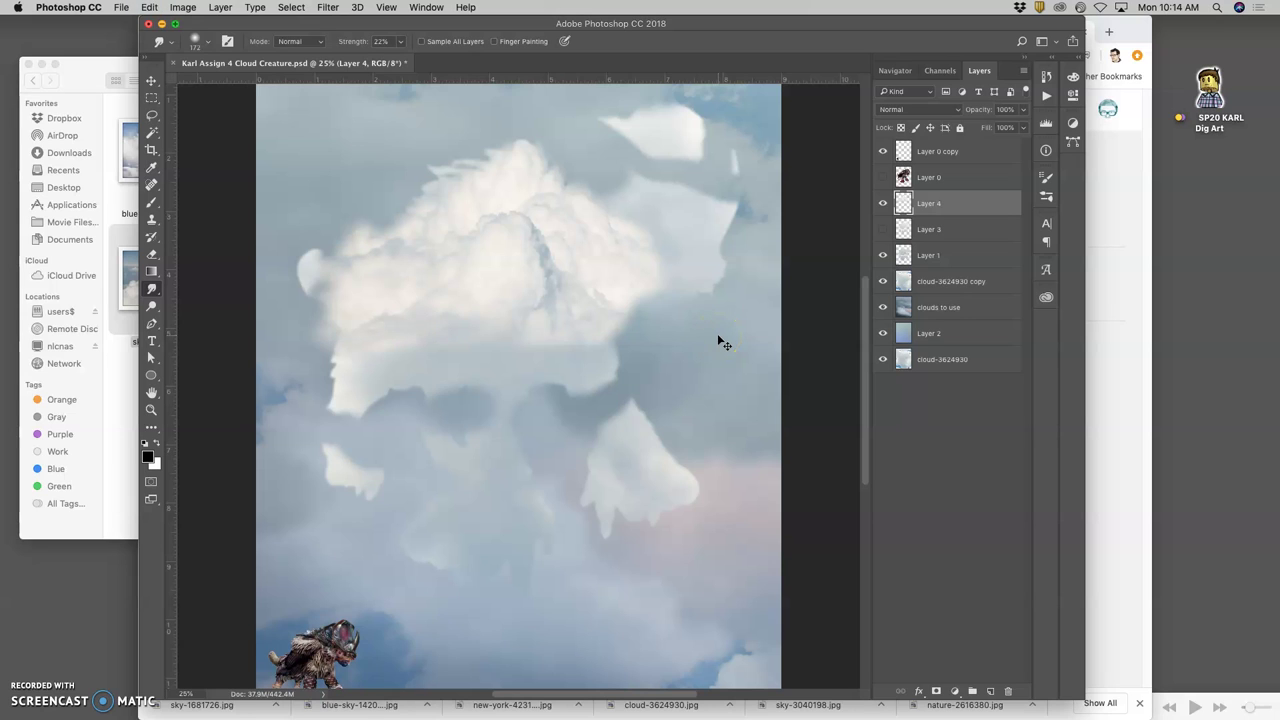
{"action": "key", "text": "super+minus"}
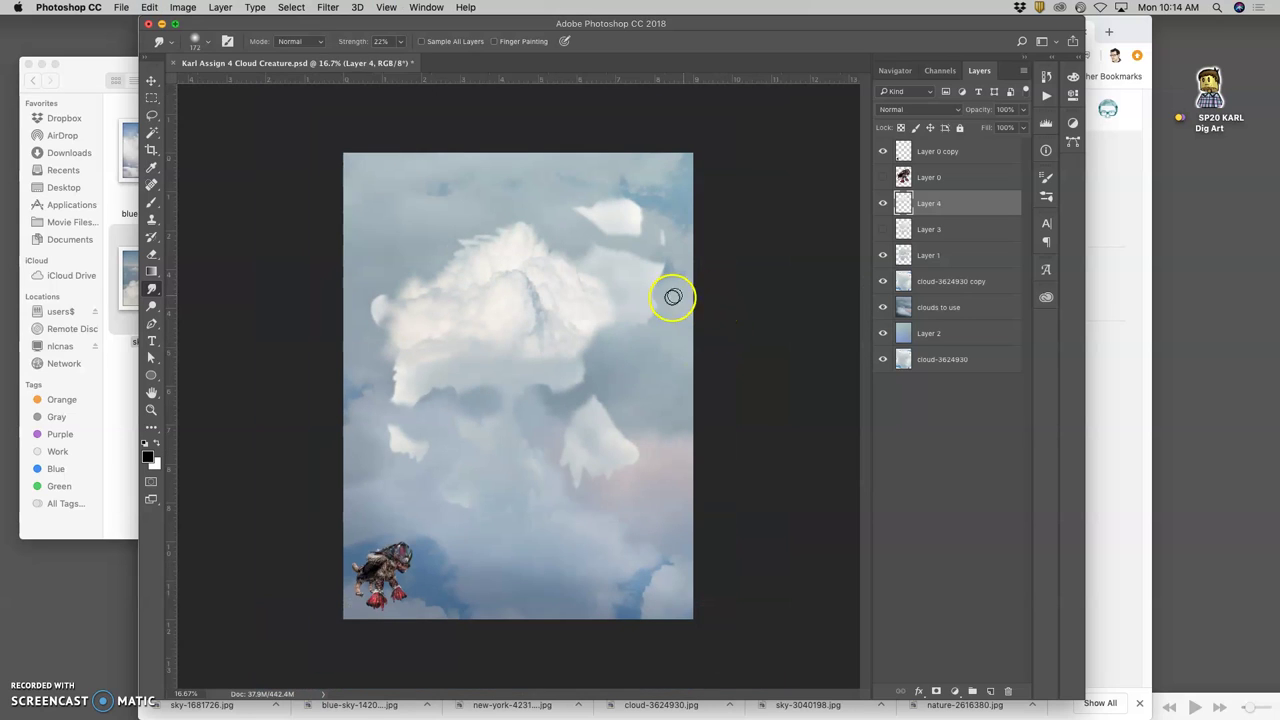
{"action": "left_click_drag", "start_coordinate": [686, 246], "coordinate": [698, 219]}
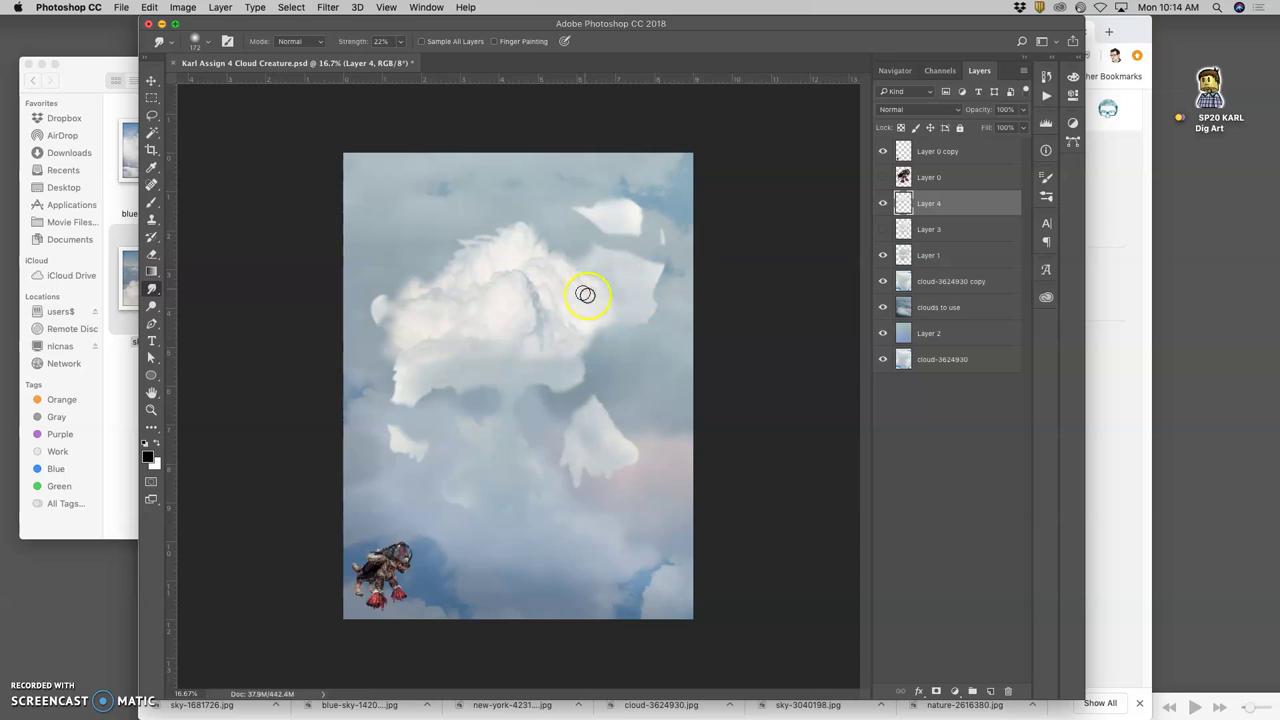
Apply a Gaussian Blur with a 3.8-pixel radius to Layer 4's cloud.
{"action": "left_click", "coordinate": [335, 7]}
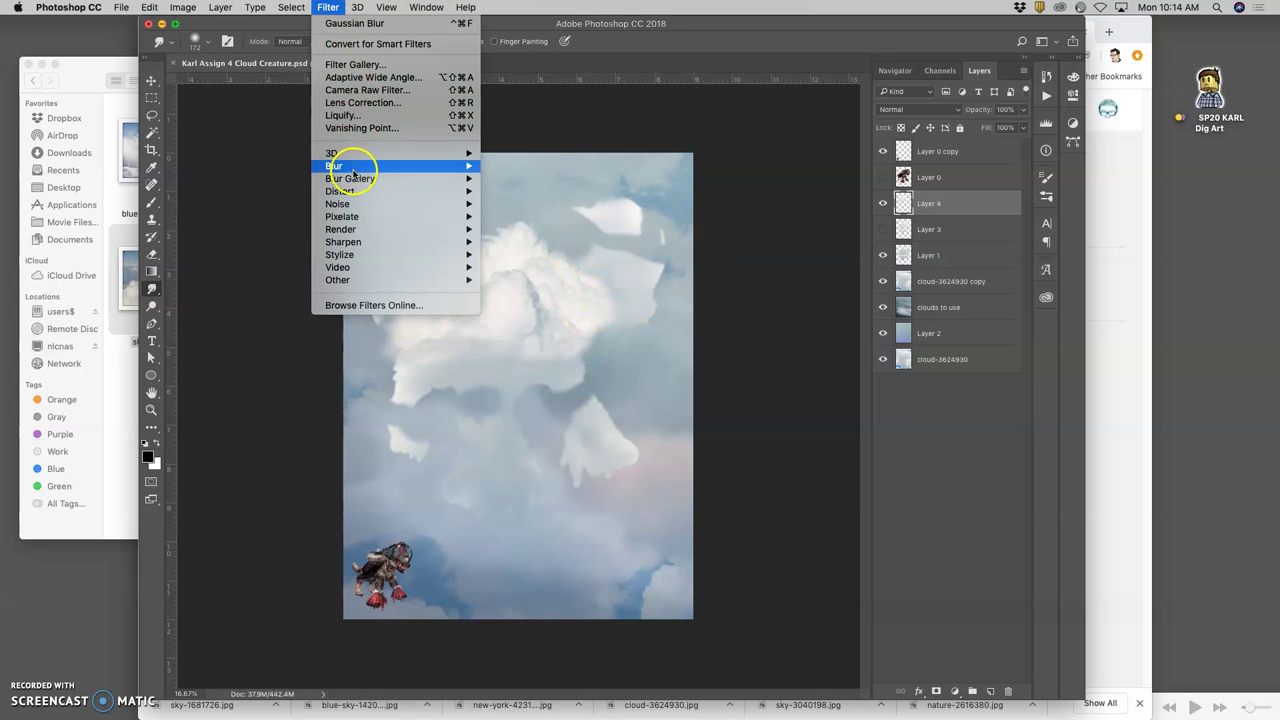
{"action": "mouse_move", "coordinate": [360, 166]}
{"action": "left_click", "coordinate": [530, 217]}
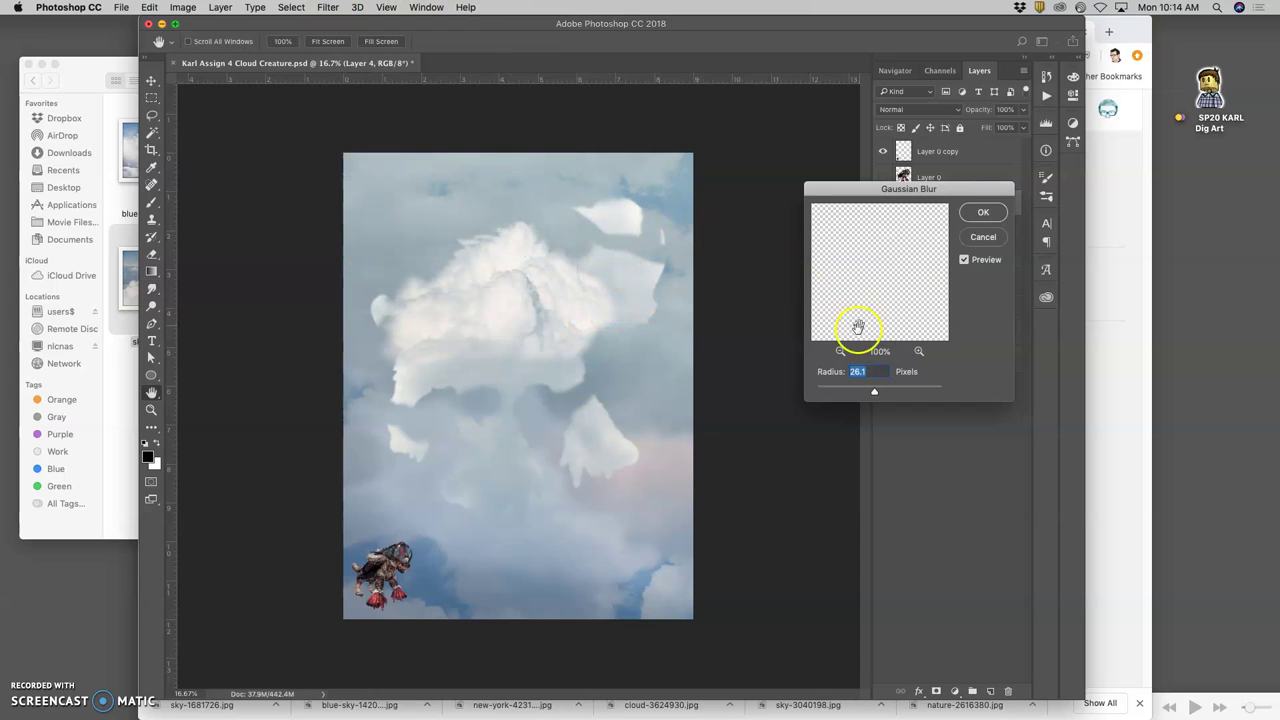
{"action": "left_click_drag", "start_coordinate": [857, 395], "coordinate": [882, 391]}
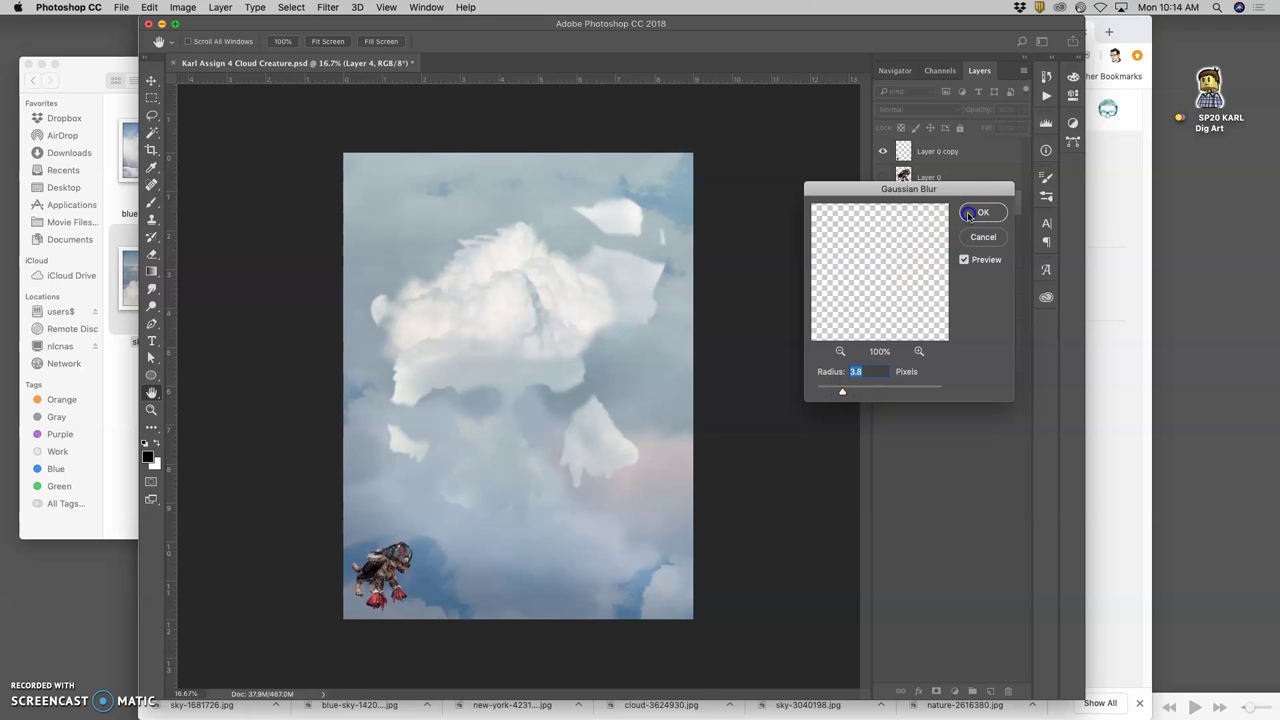
{"action": "left_click", "coordinate": [968, 214]}
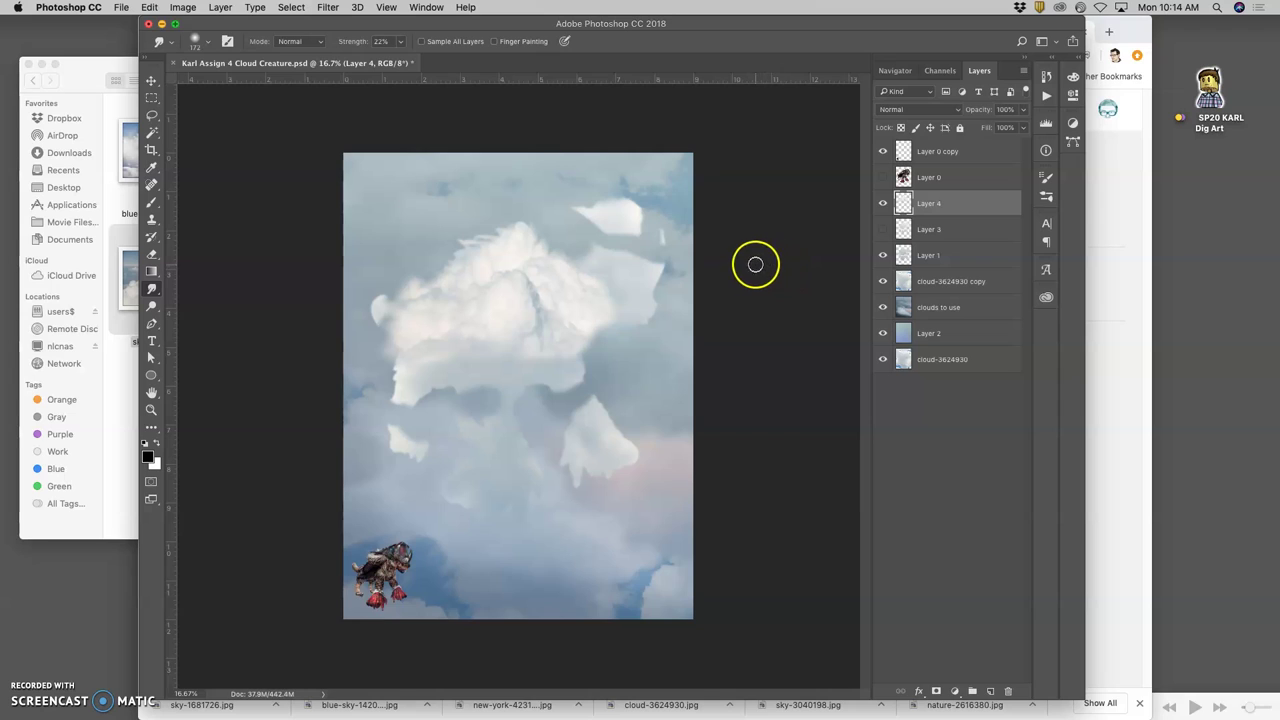
Toggle Layer 4 on and off to compare the scene with and without the cloud.
{"action": "left_click", "coordinate": [883, 203]}
{"action": "left_click", "coordinate": [883, 203]}
{"action": "left_click", "coordinate": [883, 203]}
{"action": "left_click", "coordinate": [883, 203]}
{"action": "left_click", "coordinate": [883, 203]}
{"action": "left_click", "coordinate": [883, 203]}
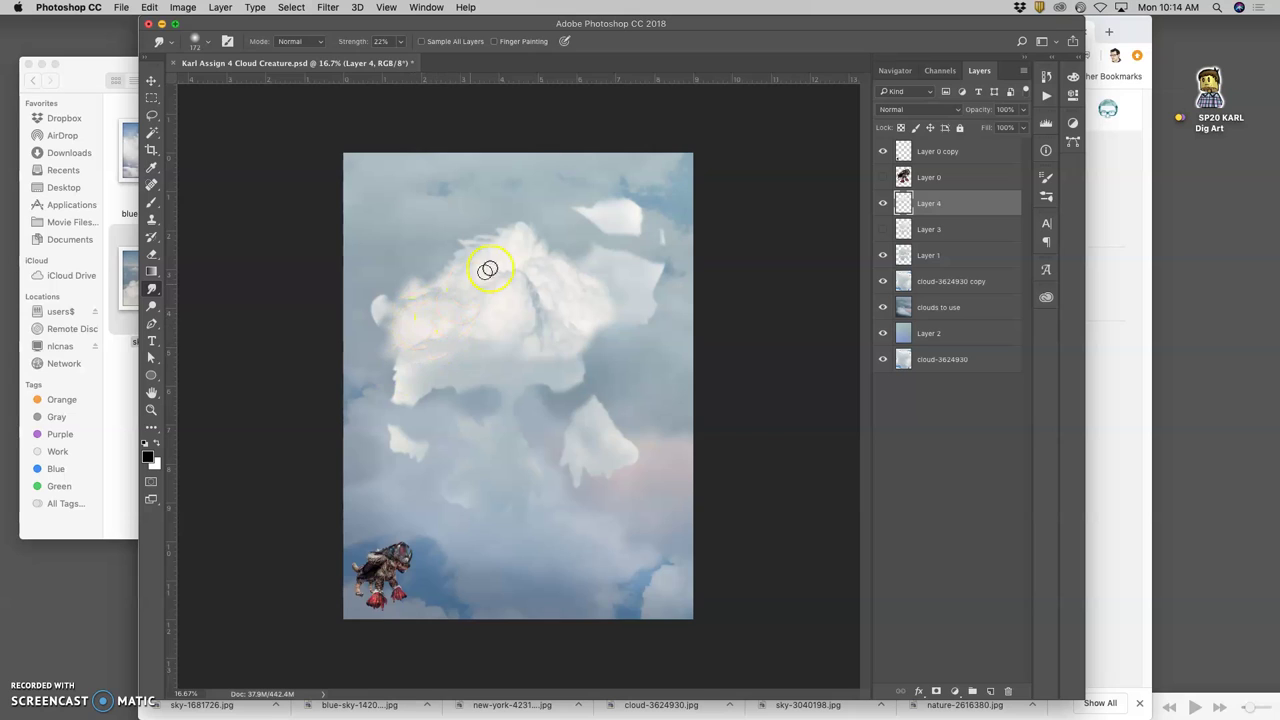
Softly erase the cloud's left edge with the Eraser at 48%, then 14% opacity.
{"action": "left_click", "coordinate": [152, 254]}
{"action": "left_click", "coordinate": [364, 42]}
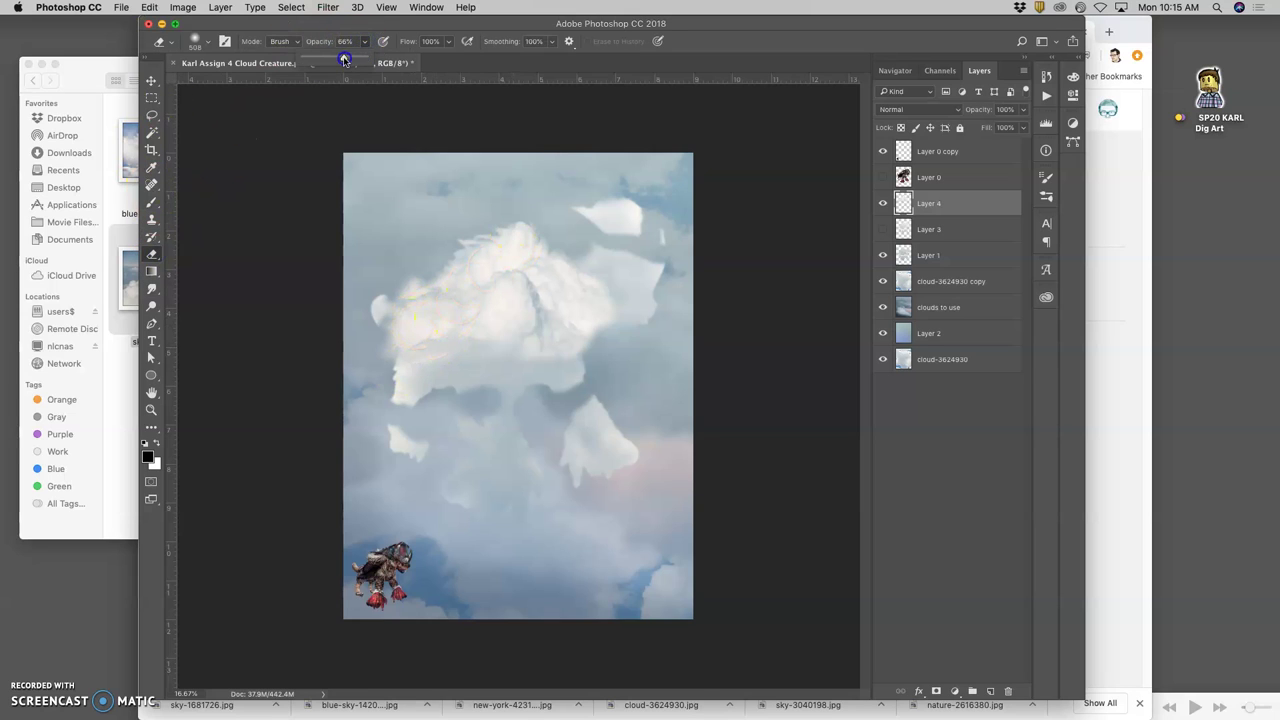
{"action": "left_click", "coordinate": [425, 290]}
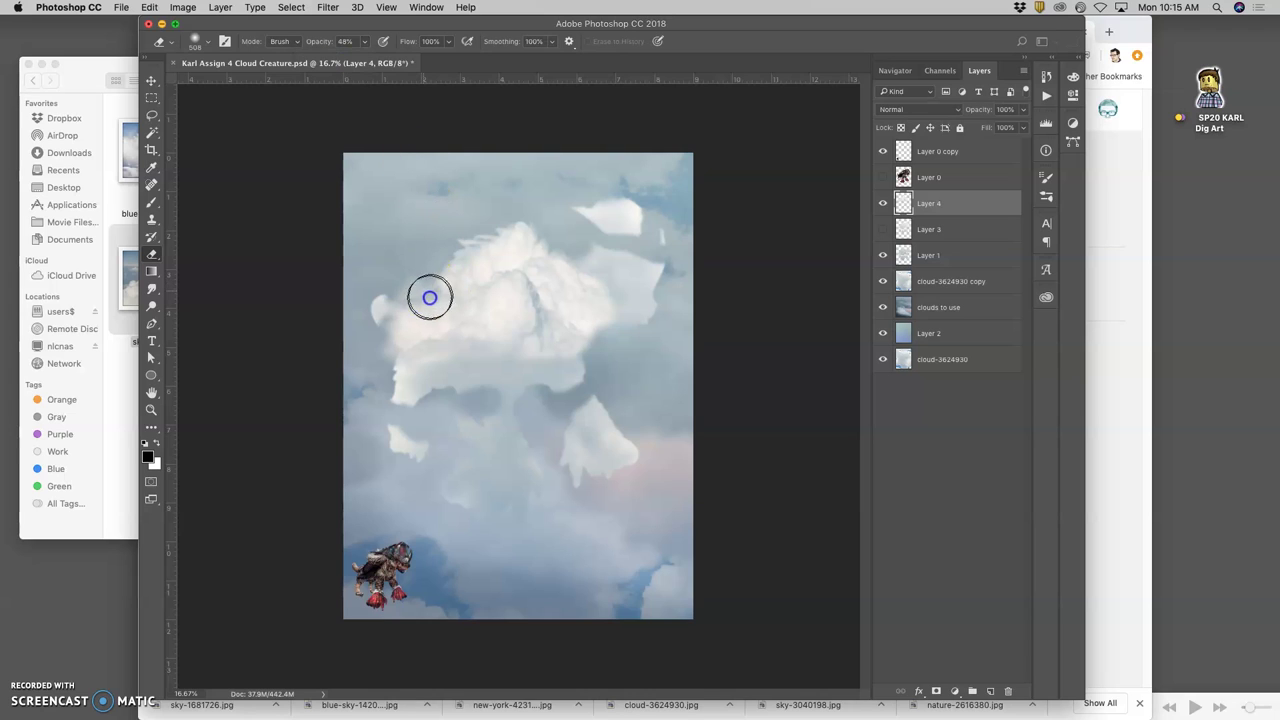
{"action": "mouse_move", "coordinate": [409, 318]}
{"action": "left_mouse_down"}
{"action": "mouse_move", "coordinate": [394, 309]}
{"action": "mouse_move", "coordinate": [409, 294]}
{"action": "left_mouse_up"}
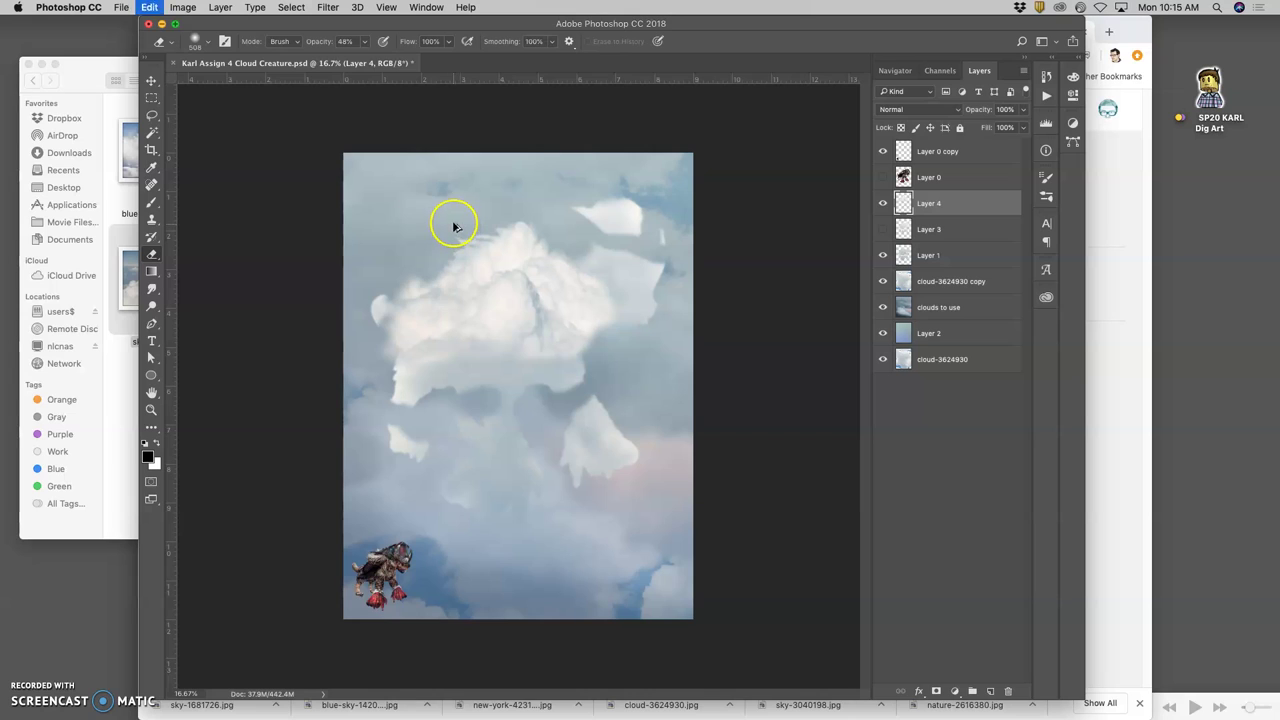
{"action": "left_click", "coordinate": [366, 44]}
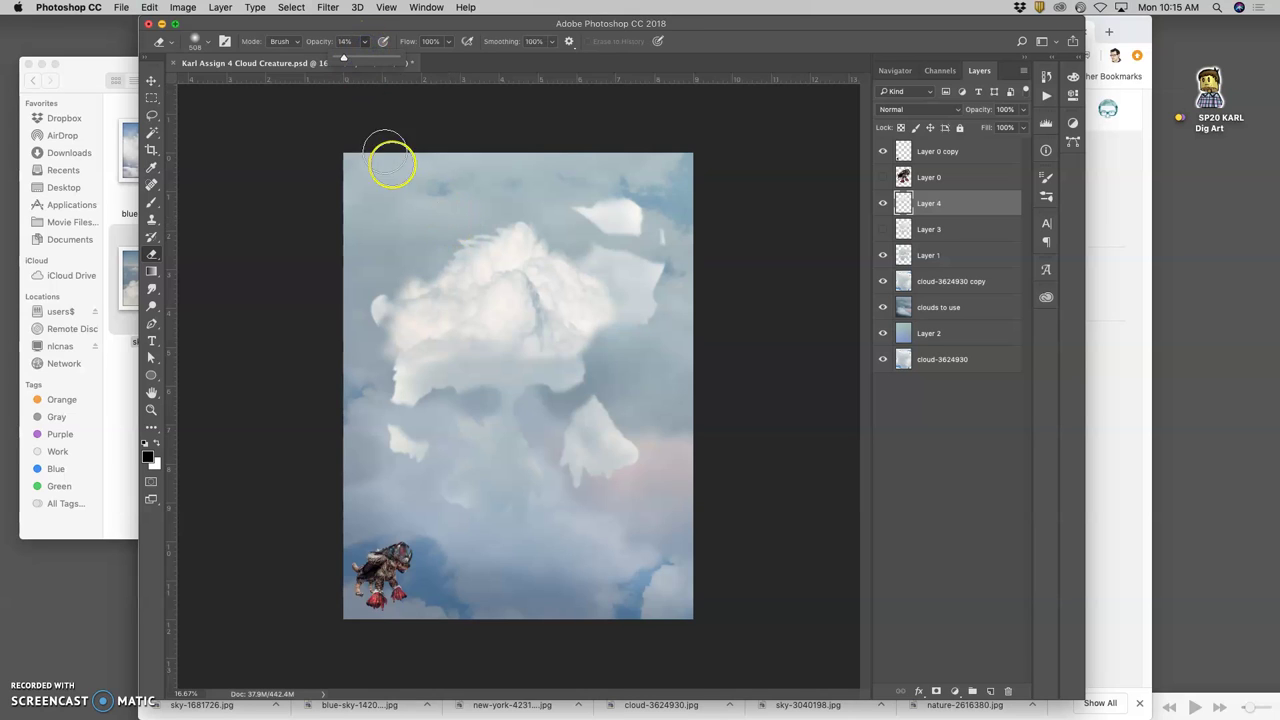
{"action": "mouse_move", "coordinate": [412, 200]}
{"action": "left_mouse_down"}
{"action": "mouse_move", "coordinate": [411, 306]}
{"action": "mouse_move", "coordinate": [400, 269]}
{"action": "mouse_move", "coordinate": [420, 271]}
{"action": "mouse_move", "coordinate": [417, 303]}
{"action": "mouse_move", "coordinate": [450, 262]}
{"action": "mouse_move", "coordinate": [414, 306]}
{"action": "mouse_move", "coordinate": [363, 334]}
{"action": "mouse_move", "coordinate": [371, 323]}
{"action": "mouse_move", "coordinate": [520, 346]}
{"action": "mouse_move", "coordinate": [500, 426]}
{"action": "mouse_move", "coordinate": [492, 235]}
{"action": "mouse_move", "coordinate": [383, 337]}
{"action": "mouse_move", "coordinate": [511, 214]}
{"action": "mouse_move", "coordinate": [426, 254]}
{"action": "mouse_move", "coordinate": [474, 229]}
{"action": "left_mouse_up"}
Keep Layer 3 hidden and lightly erase the top of the cloud on Layer 1.
{"action": "left_click", "coordinate": [882, 229]}
{"action": "left_click", "coordinate": [880, 229]}
{"action": "left_click", "coordinate": [926, 254]}
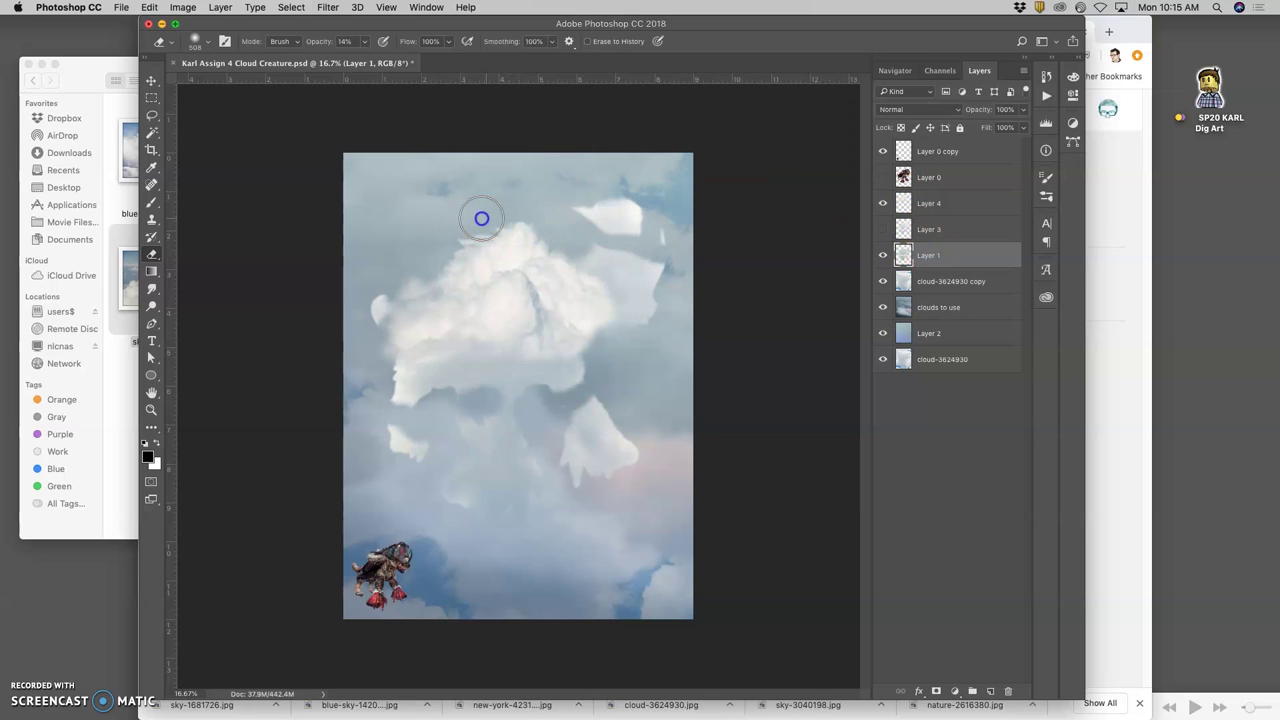
{"action": "mouse_move", "coordinate": [443, 243]}
{"action": "left_mouse_down"}
{"action": "mouse_move", "coordinate": [477, 219]}
{"action": "mouse_move", "coordinate": [441, 250]}
{"action": "mouse_move", "coordinate": [483, 231]}
{"action": "mouse_move", "coordinate": [442, 247]}
{"action": "mouse_move", "coordinate": [457, 240]}
{"action": "mouse_move", "coordinate": [540, 277]}
{"action": "left_mouse_up"}
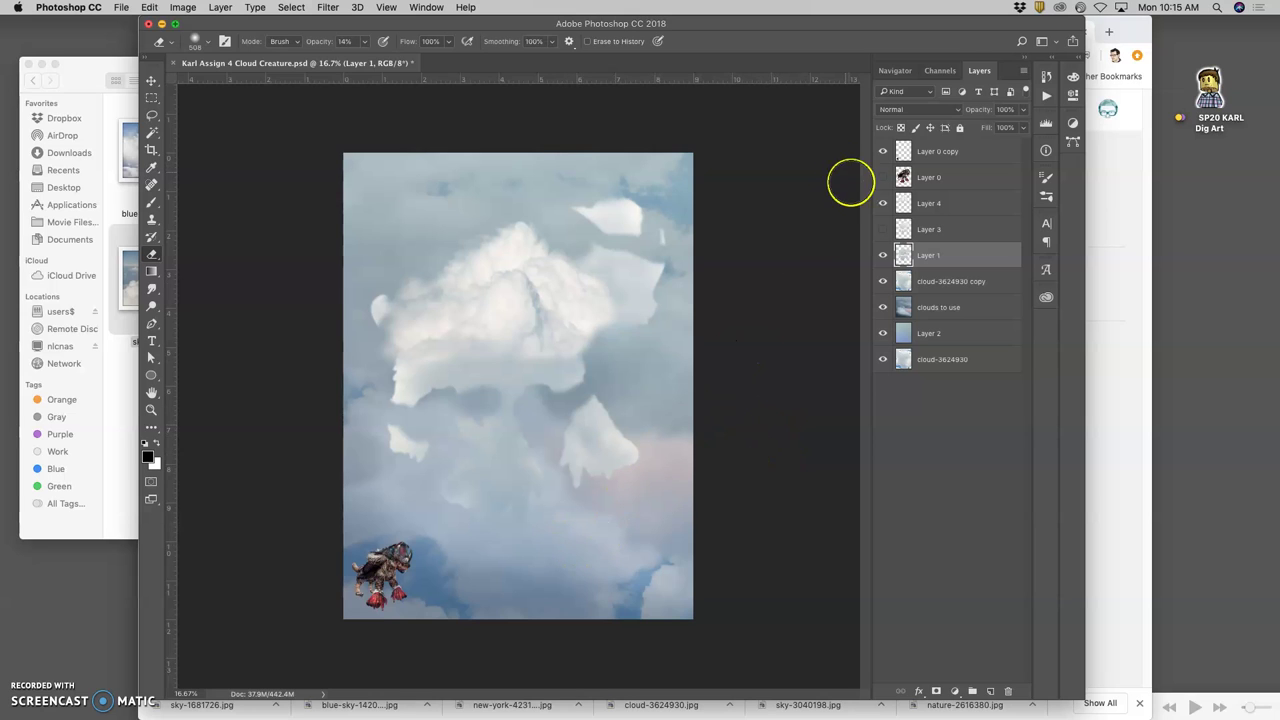
Drag the blue-sky-1420882.jpg photo from Finder into the document and commit its placement.
{"action": "left_click", "coordinate": [115, 110]}
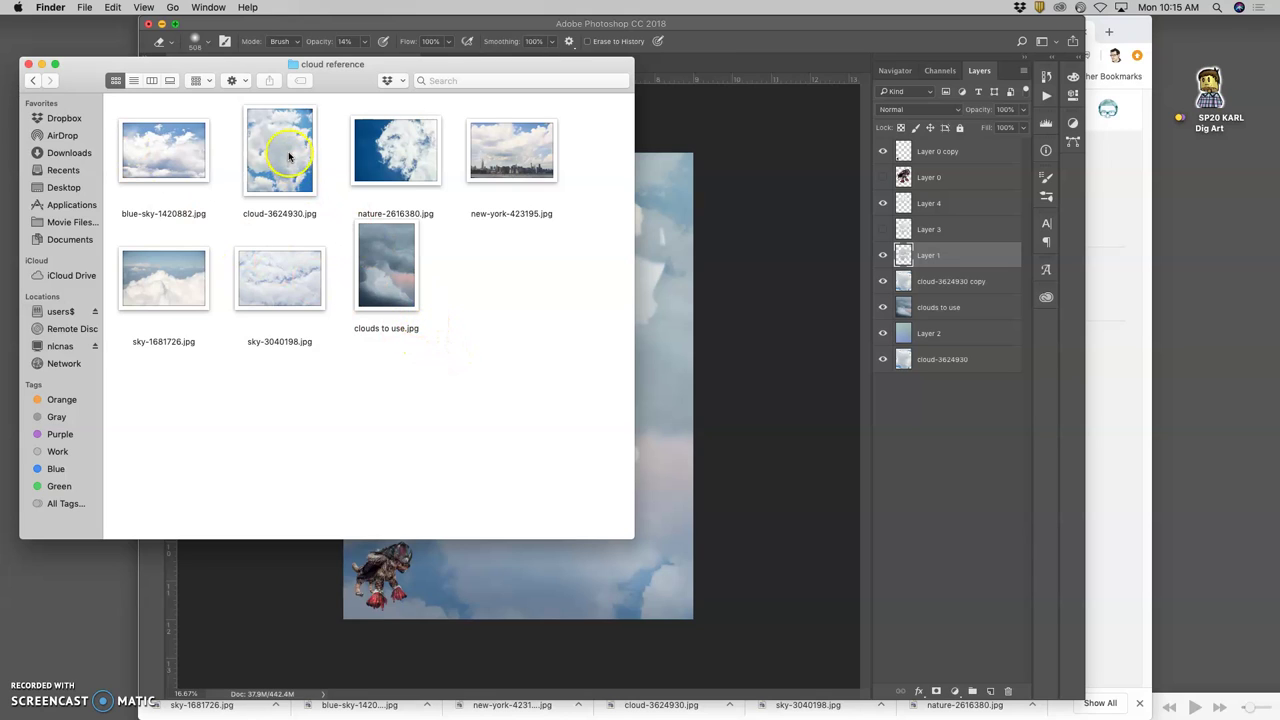
{"action": "mouse_move", "coordinate": [286, 145]}
{"action": "left_mouse_down"}
{"action": "mouse_move", "coordinate": [557, 282]}
{"action": "mouse_move", "coordinate": [343, 130]}
{"action": "mouse_move", "coordinate": [285, 145]}
{"action": "left_mouse_up"}
{"action": "left_click", "coordinate": [654, 346]}
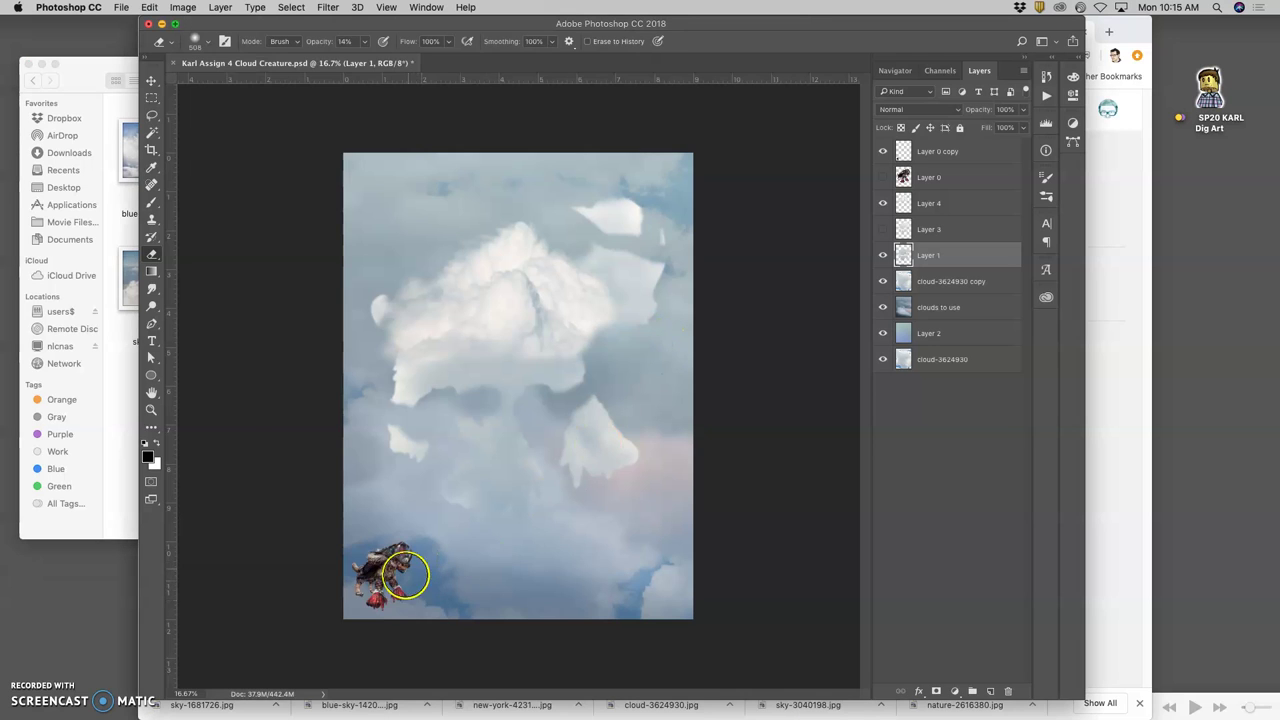
{"action": "left_click", "coordinate": [128, 268]}
{"action": "left_click_drag", "start_coordinate": [170, 150], "coordinate": [674, 302]}
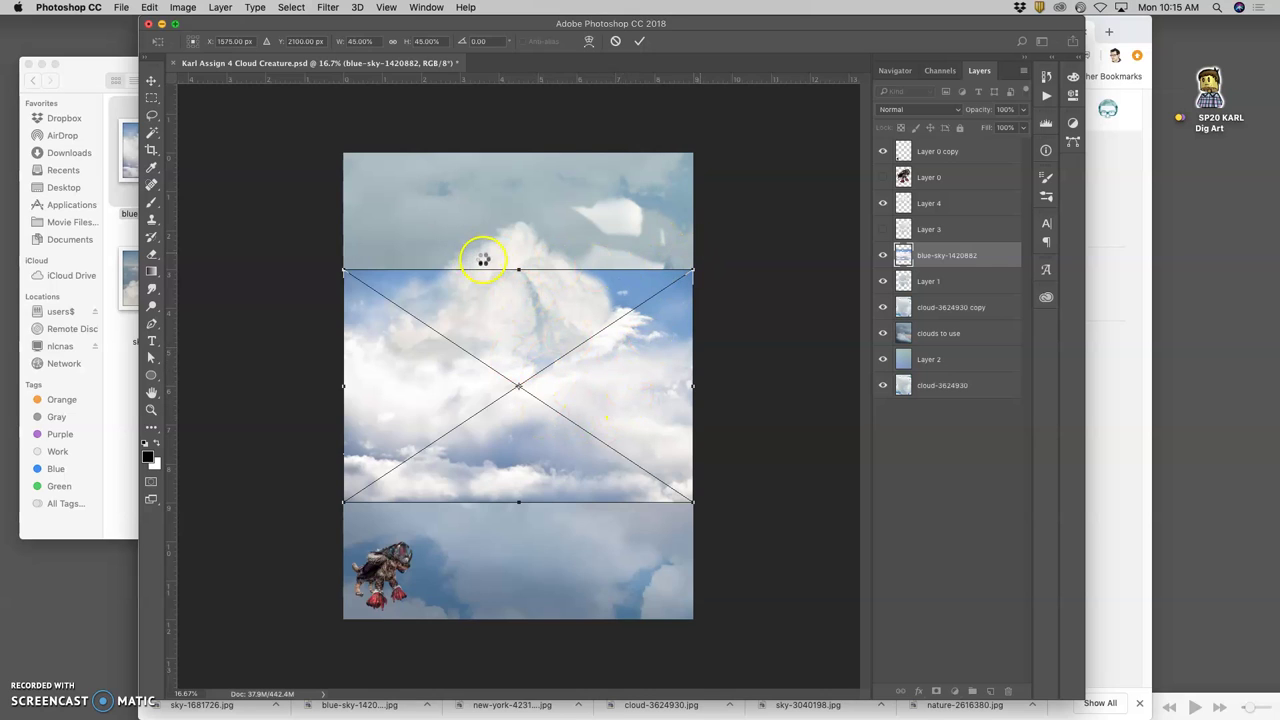
{"action": "left_click", "coordinate": [152, 116]}
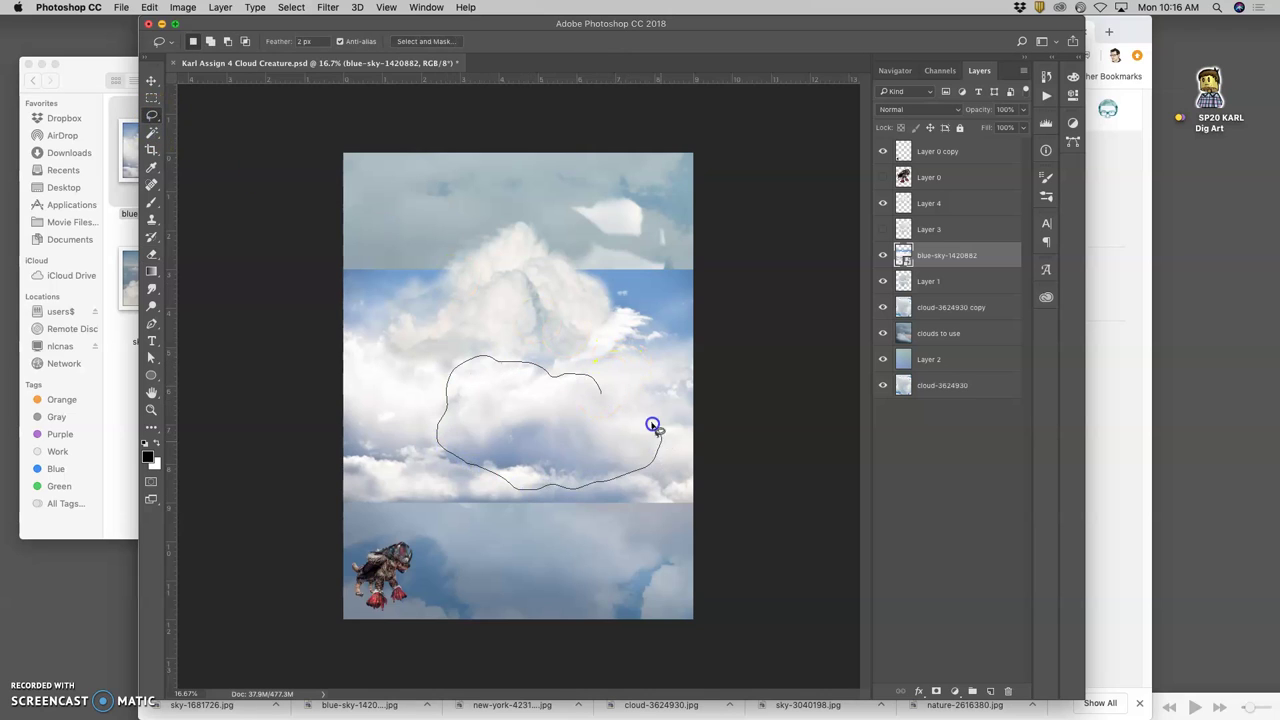
Lasso one fluffy cloud, copy it to new Layer 5, and select the photo layer.
{"action": "left_click_drag", "start_coordinate": [648, 418], "coordinate": [607, 392]}
{"action": "key", "text": "super+j"}
{"action": "left_click", "coordinate": [960, 281]}
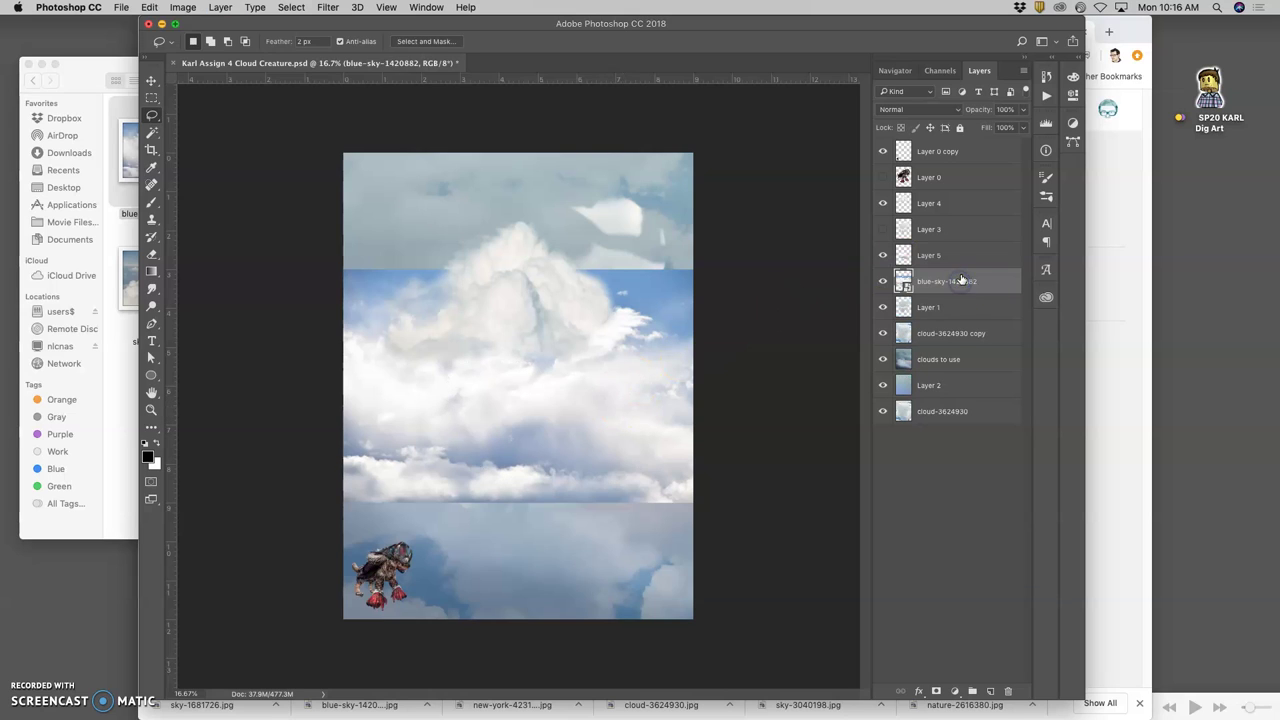
Delete the blue-sky-1420882 photo layer and adjust the Eraser's opacity and flow settings.
{"action": "key", "text": "BackSpace"}
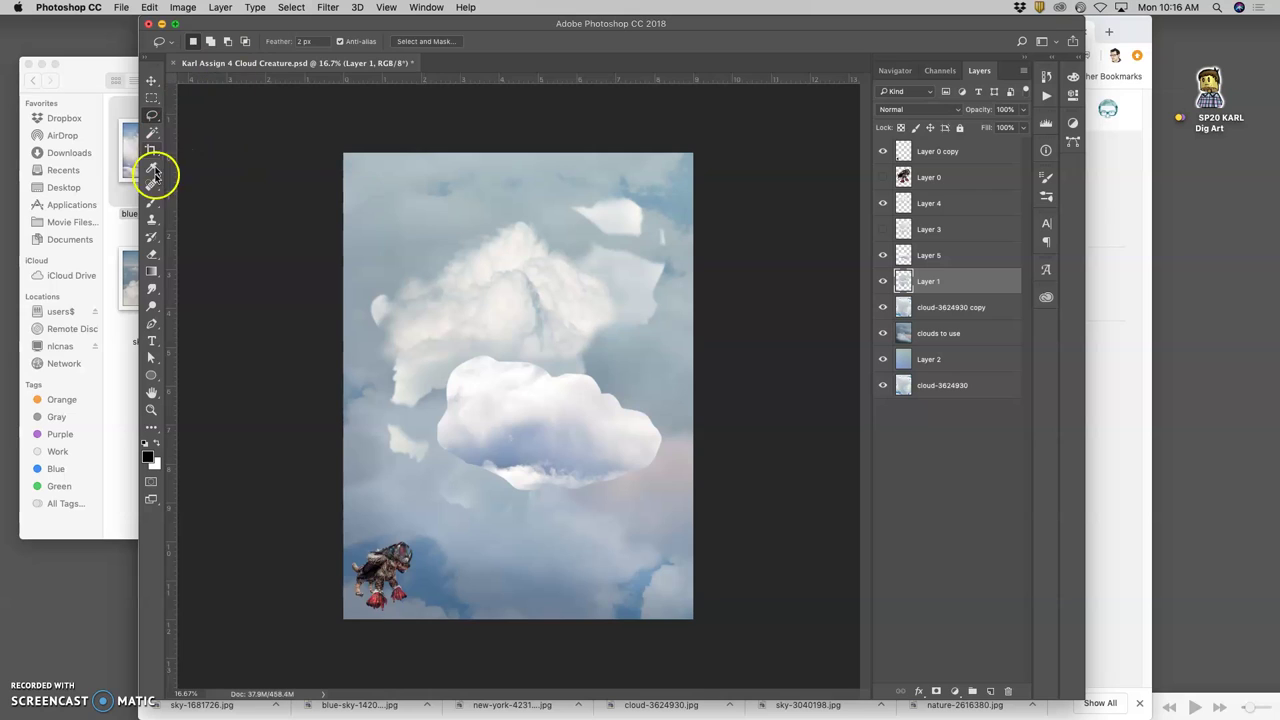
{"action": "left_click", "coordinate": [152, 254]}
{"action": "left_click", "coordinate": [364, 43]}
{"action": "left_click", "coordinate": [573, 360]}
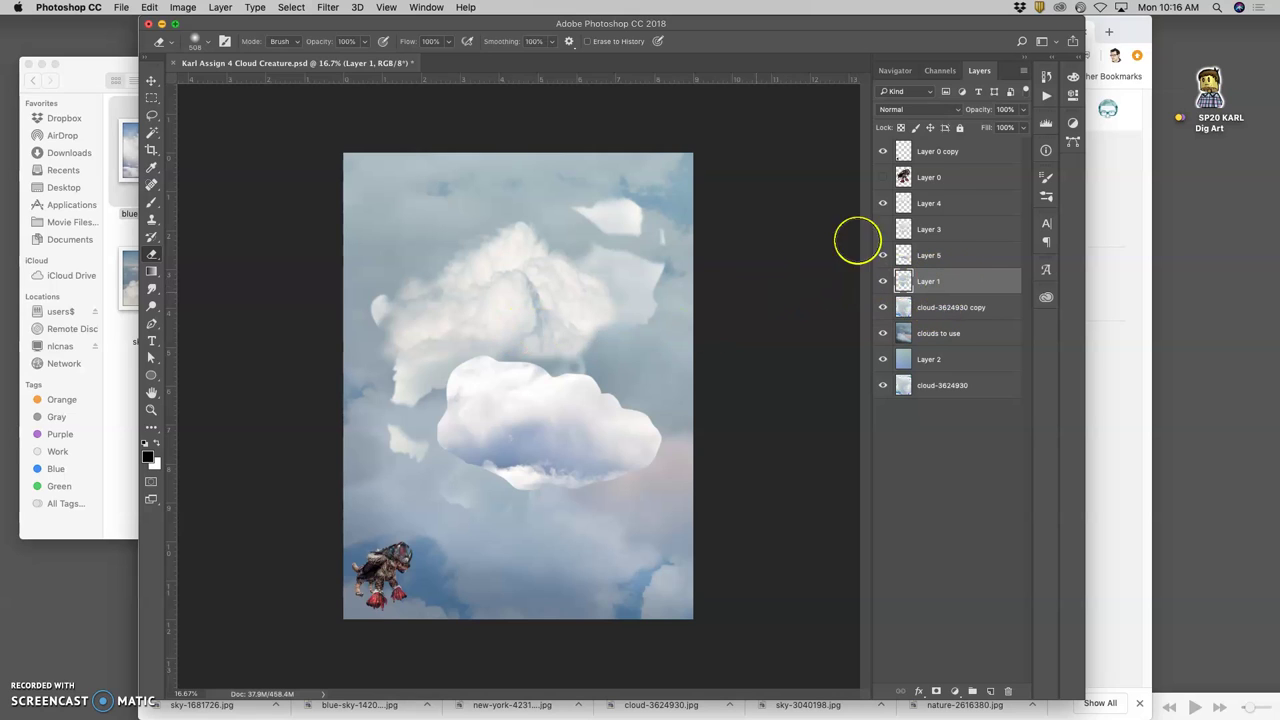
Revert History to the Delete Layer state to discard the eraser strokes.
{"action": "left_click", "coordinate": [1047, 78]}
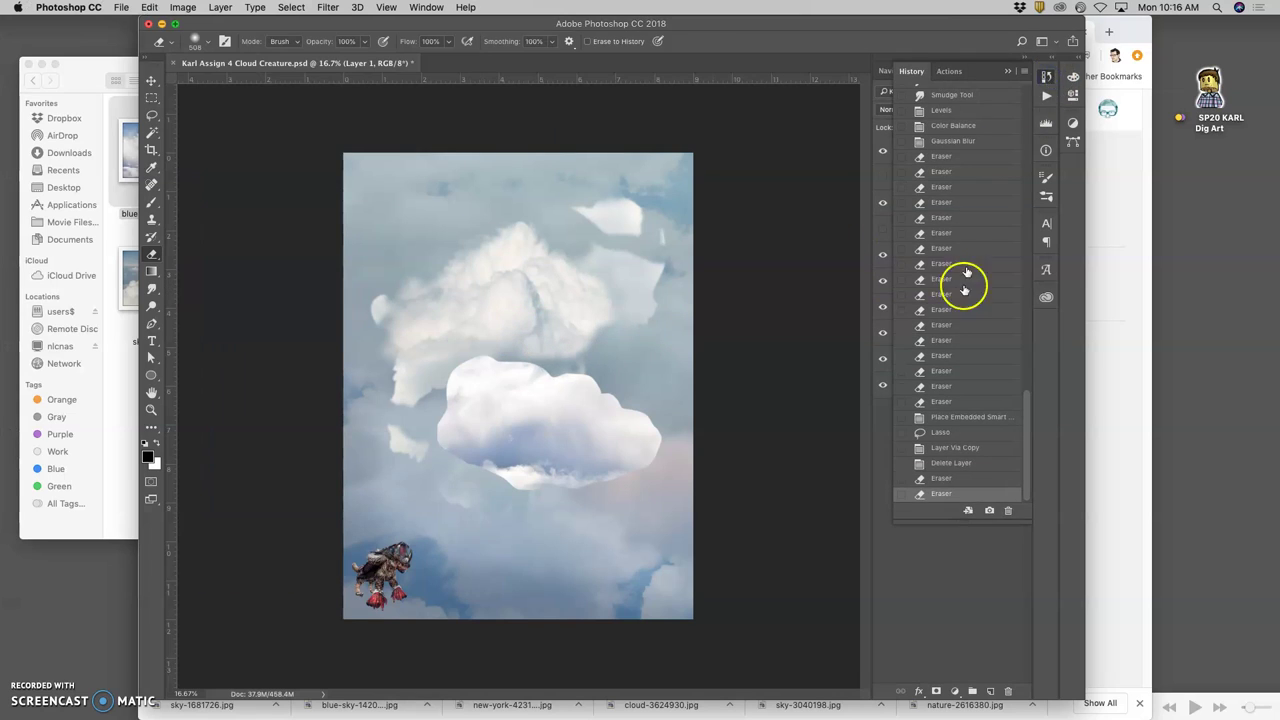
{"action": "left_click", "coordinate": [942, 479]}
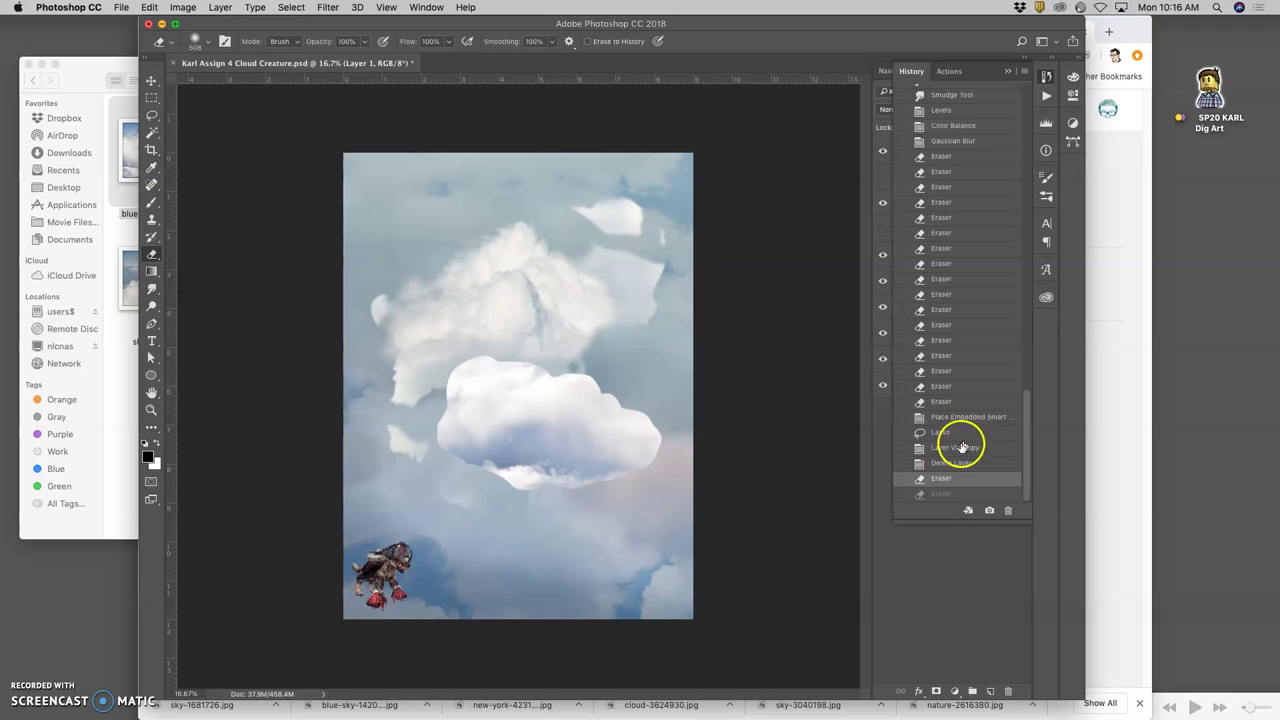
{"action": "left_click", "coordinate": [957, 465]}
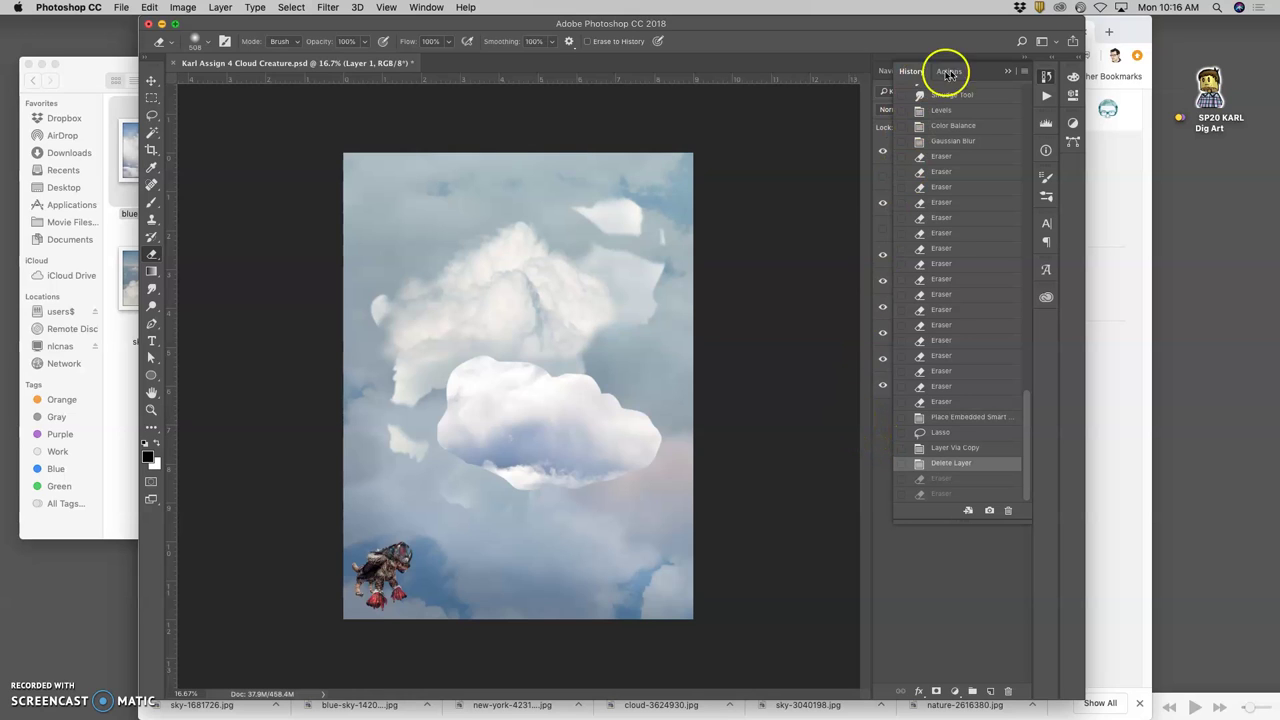
{"action": "left_click", "coordinate": [1007, 74]}
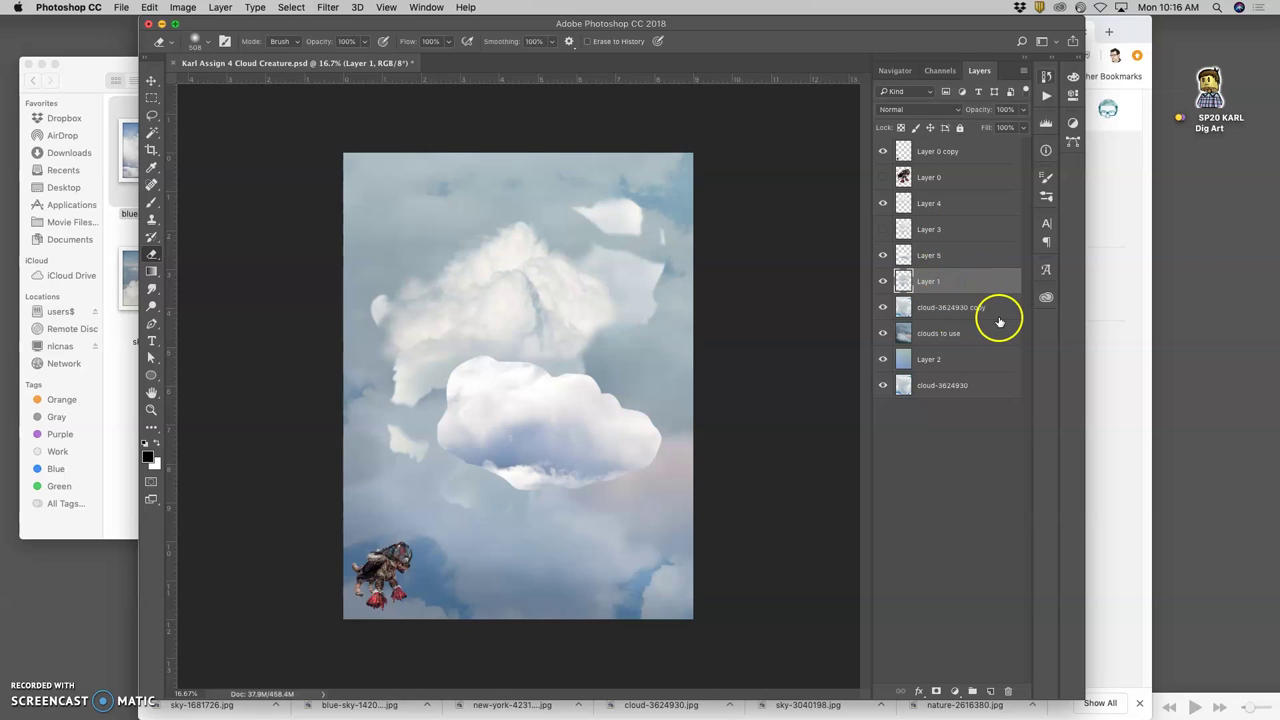
Erase Layer 5's lower-left cloud edge, move it upward, and test its order against Layer 4.
{"action": "left_click", "coordinate": [963, 256]}
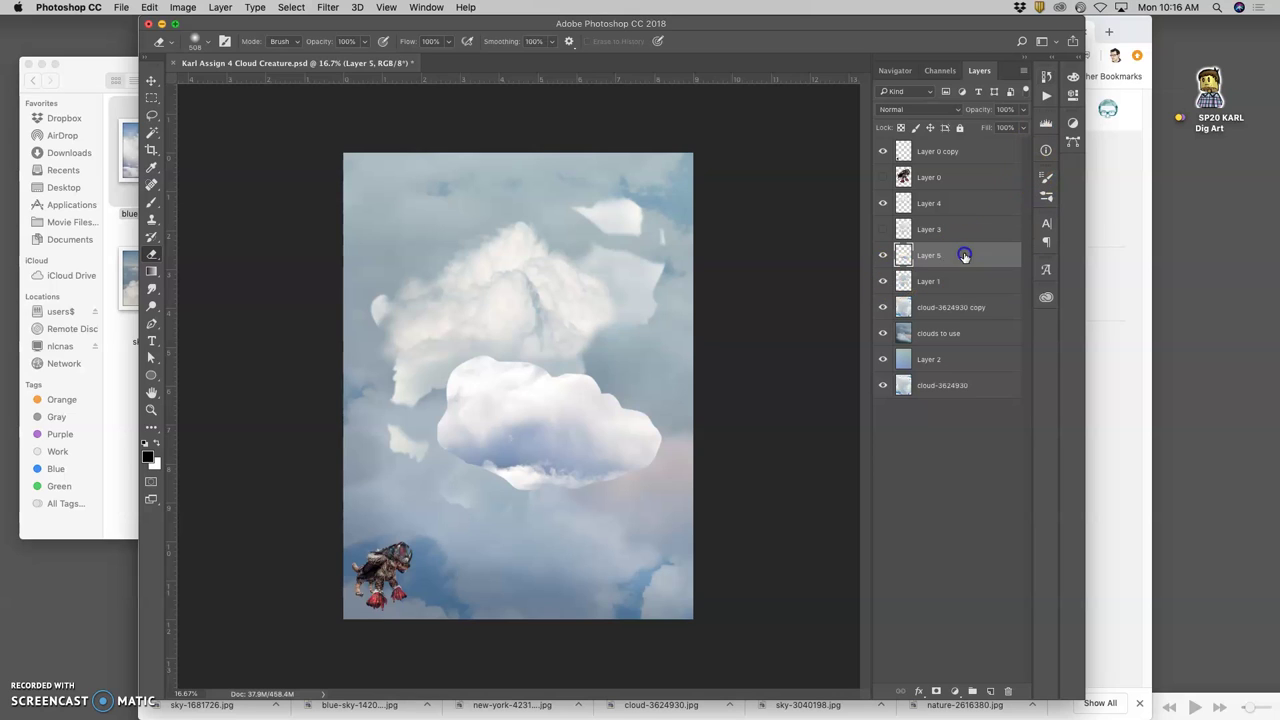
{"action": "left_click", "coordinate": [882, 255]}
{"action": "left_click", "coordinate": [882, 255]}
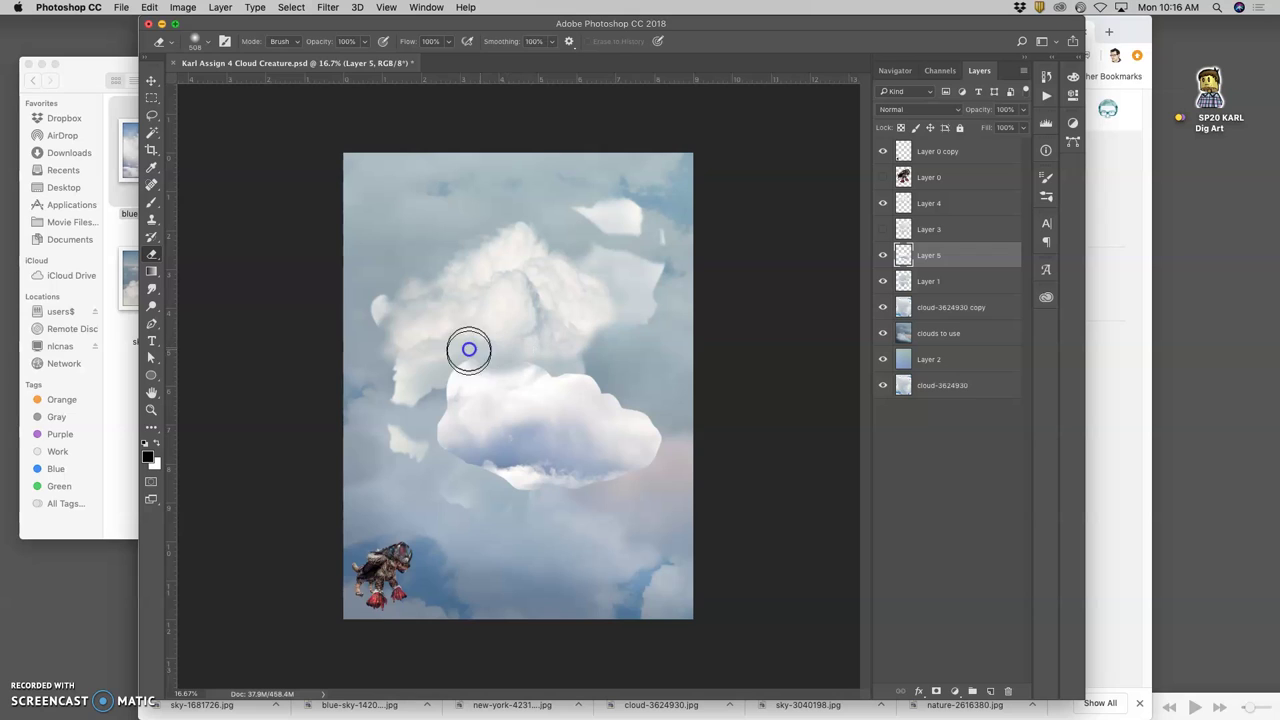
{"action": "mouse_move", "coordinate": [429, 391]}
{"action": "left_mouse_down"}
{"action": "mouse_move", "coordinate": [431, 460]}
{"action": "mouse_move", "coordinate": [520, 514]}
{"action": "mouse_move", "coordinate": [515, 494]}
{"action": "mouse_move", "coordinate": [520, 509]}
{"action": "mouse_move", "coordinate": [566, 497]}
{"action": "mouse_move", "coordinate": [583, 514]}
{"action": "mouse_move", "coordinate": [630, 482]}
{"action": "mouse_move", "coordinate": [651, 486]}
{"action": "mouse_move", "coordinate": [677, 443]}
{"action": "mouse_move", "coordinate": [648, 389]}
{"action": "mouse_move", "coordinate": [620, 386]}
{"action": "mouse_move", "coordinate": [589, 357]}
{"action": "mouse_move", "coordinate": [543, 360]}
{"action": "mouse_move", "coordinate": [548, 350]}
{"action": "left_mouse_up"}
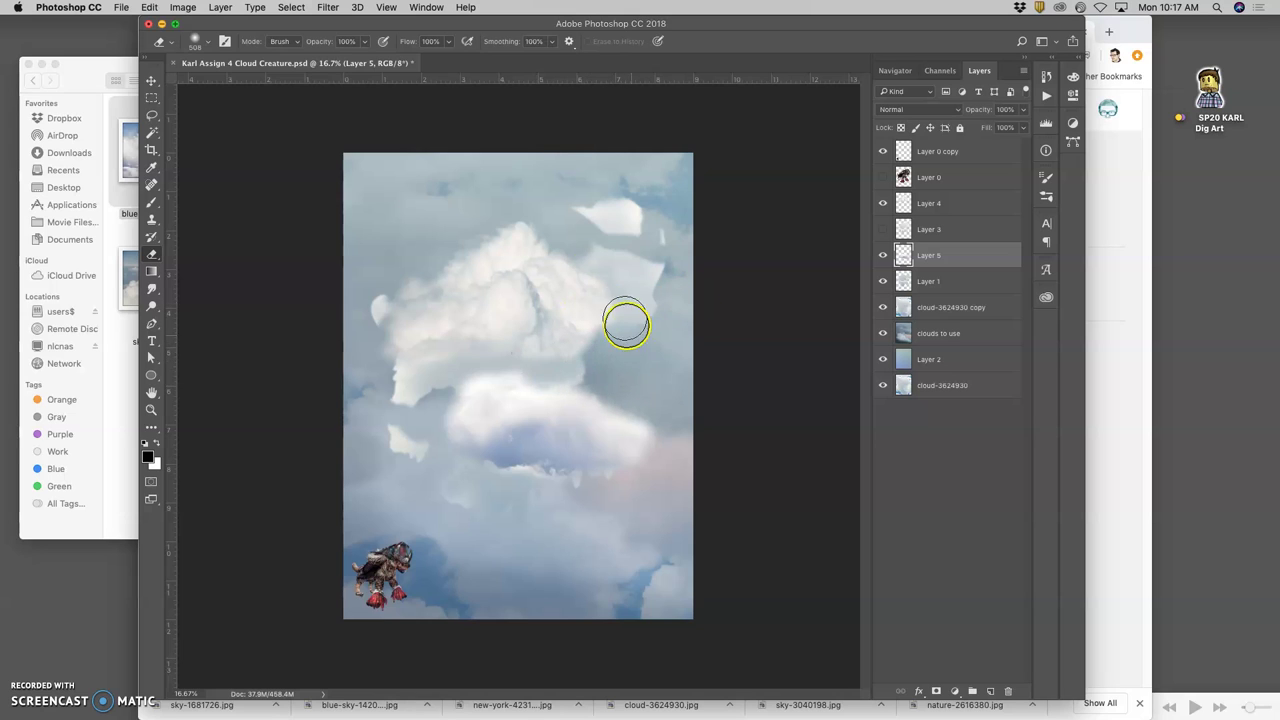
{"action": "left_click", "coordinate": [151, 80]}
{"action": "left_click_drag", "start_coordinate": [580, 434], "coordinate": [597, 291]}
{"action": "key", "text": "super+bracketright"}
{"action": "key", "text": "super+bracketright"}
{"action": "key", "text": "super+bracketleft"}
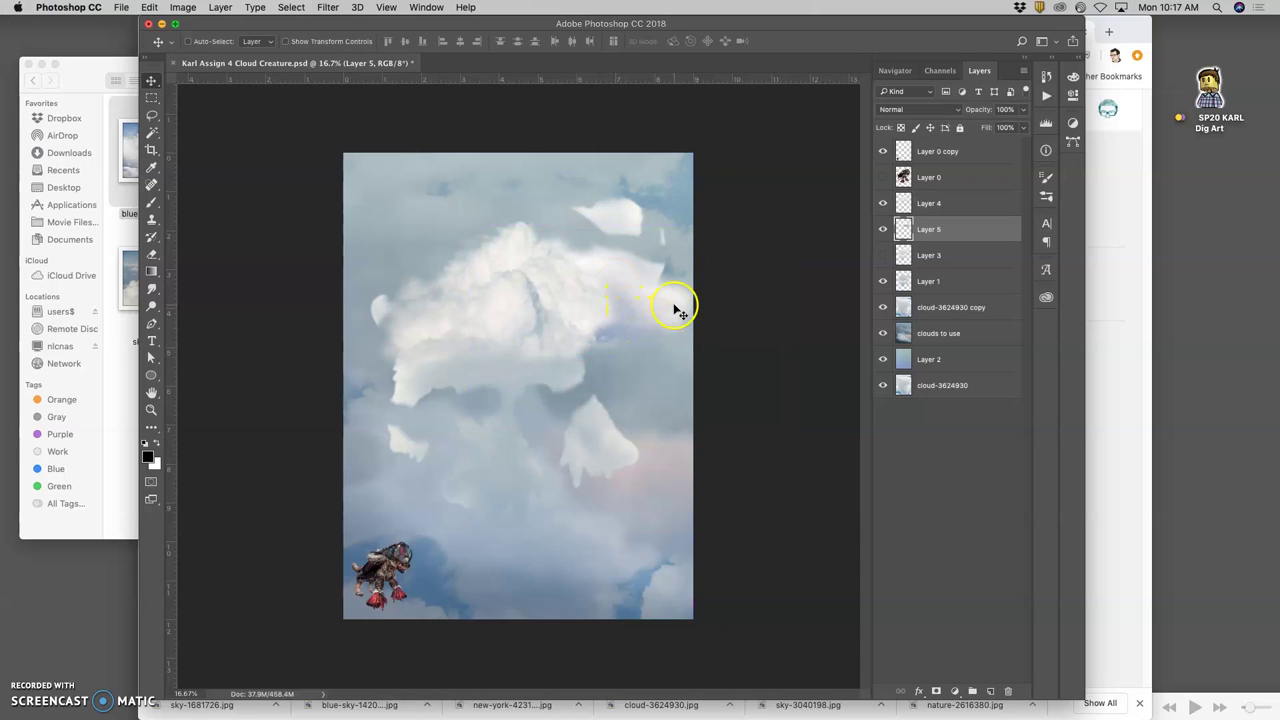
Narrow the cloud to 88% width, rotate it 10.2°, shift it up-right, and raise it above Layer 4.
{"action": "key", "text": "super+t"}
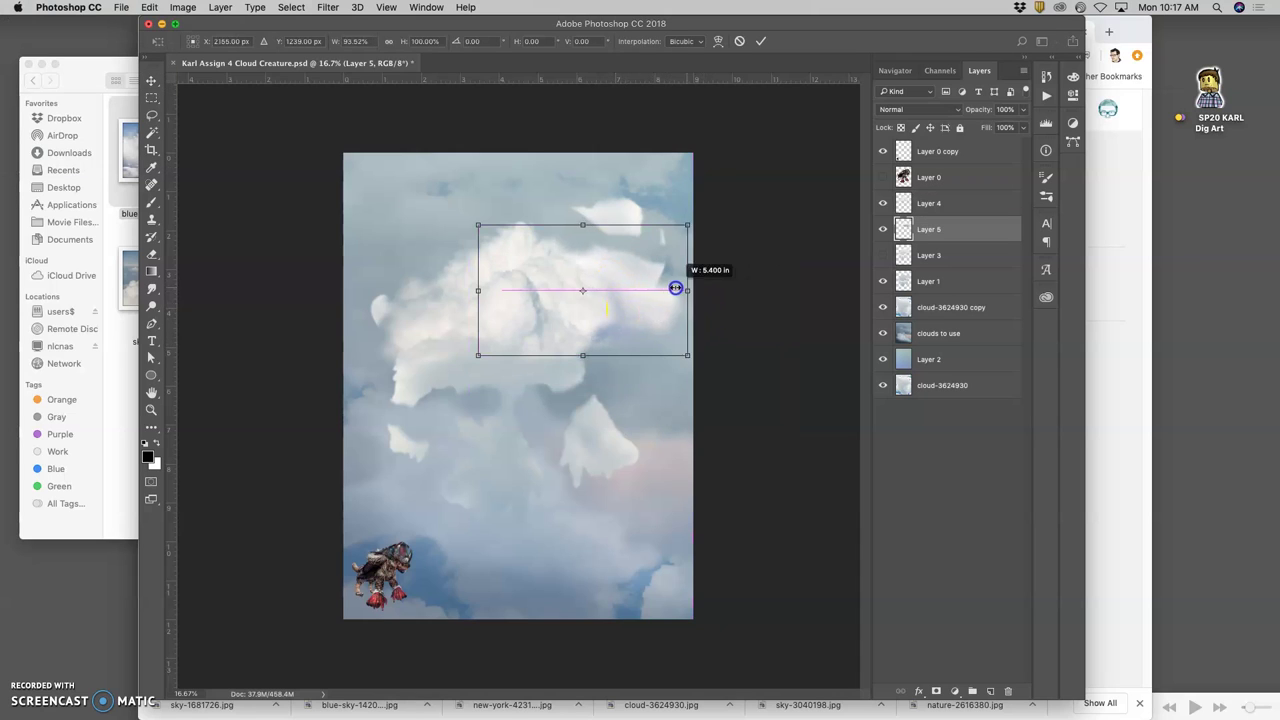
{"action": "left_click_drag", "start_coordinate": [675, 288], "coordinate": [663, 288]}
{"action": "left_click_drag", "start_coordinate": [686, 206], "coordinate": [698, 227]}
{"action": "left_click_drag", "start_coordinate": [639, 282], "coordinate": [654, 257]}
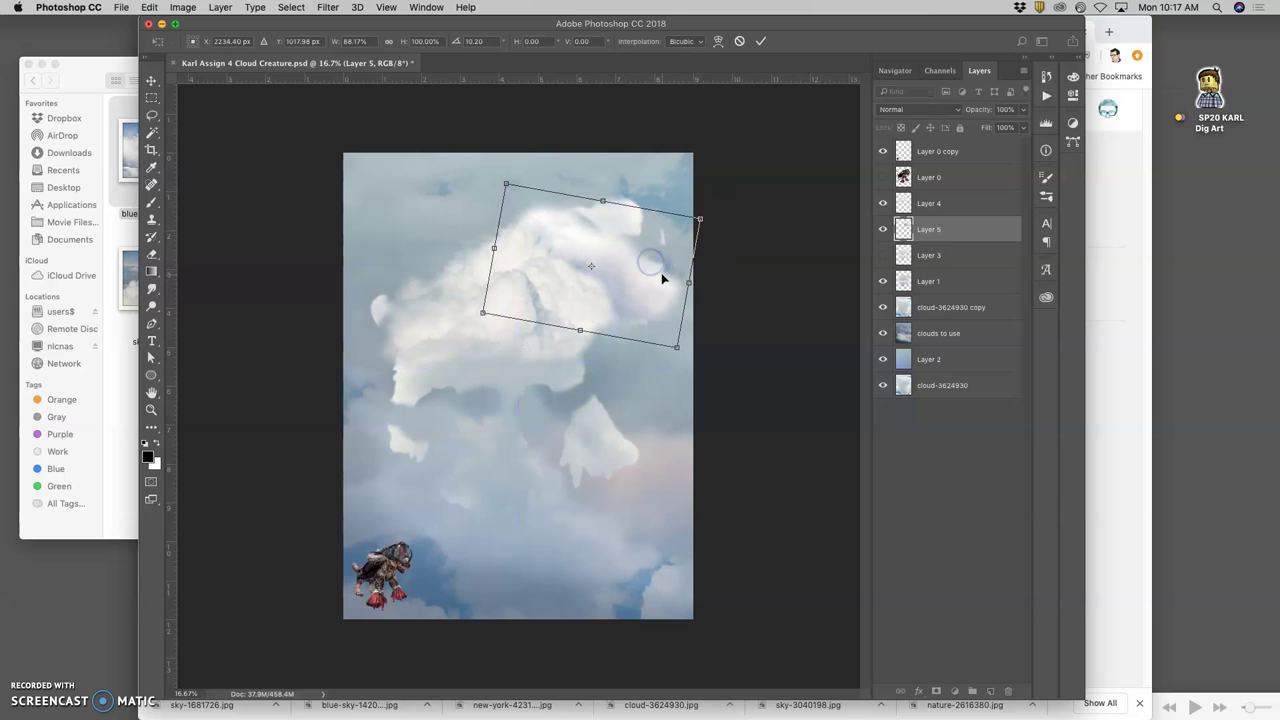
{"action": "key", "text": "Return"}
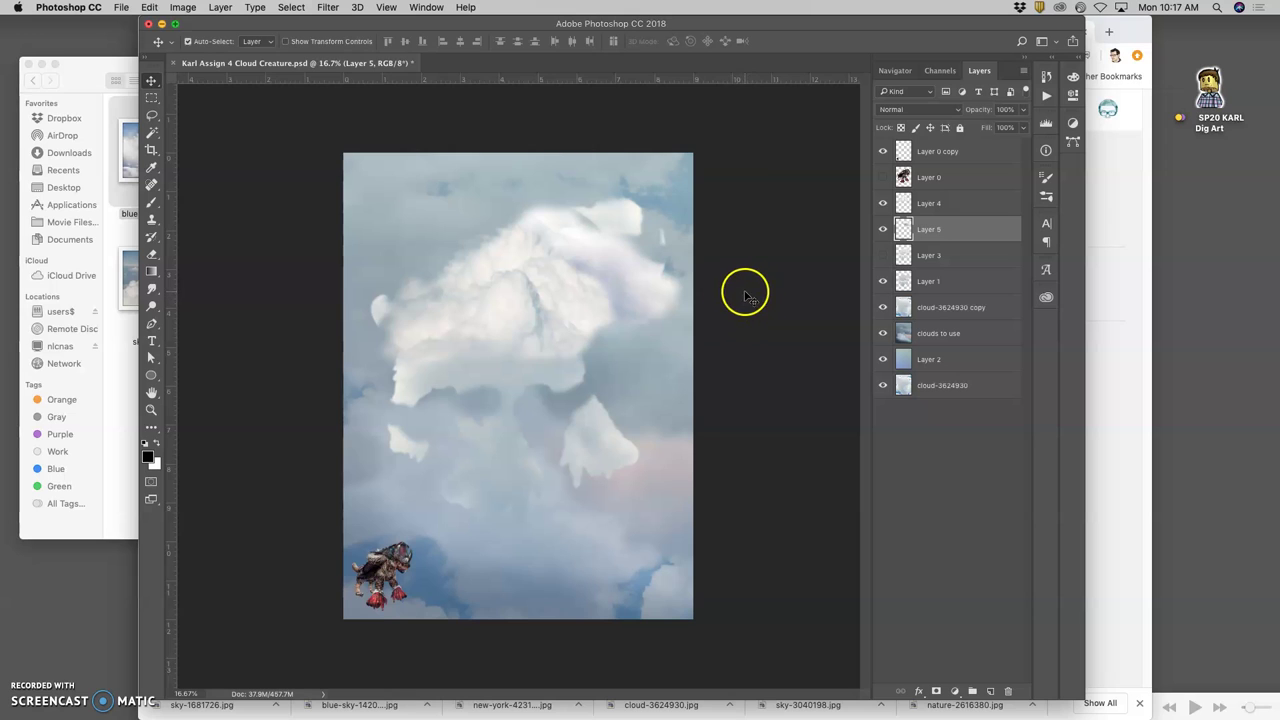
{"action": "key", "text": "super+bracketright"}
Zoom to 25% on the cloud head and nudge the Layer 5 cloud upward.
{"action": "left_click", "coordinate": [188, 41]}
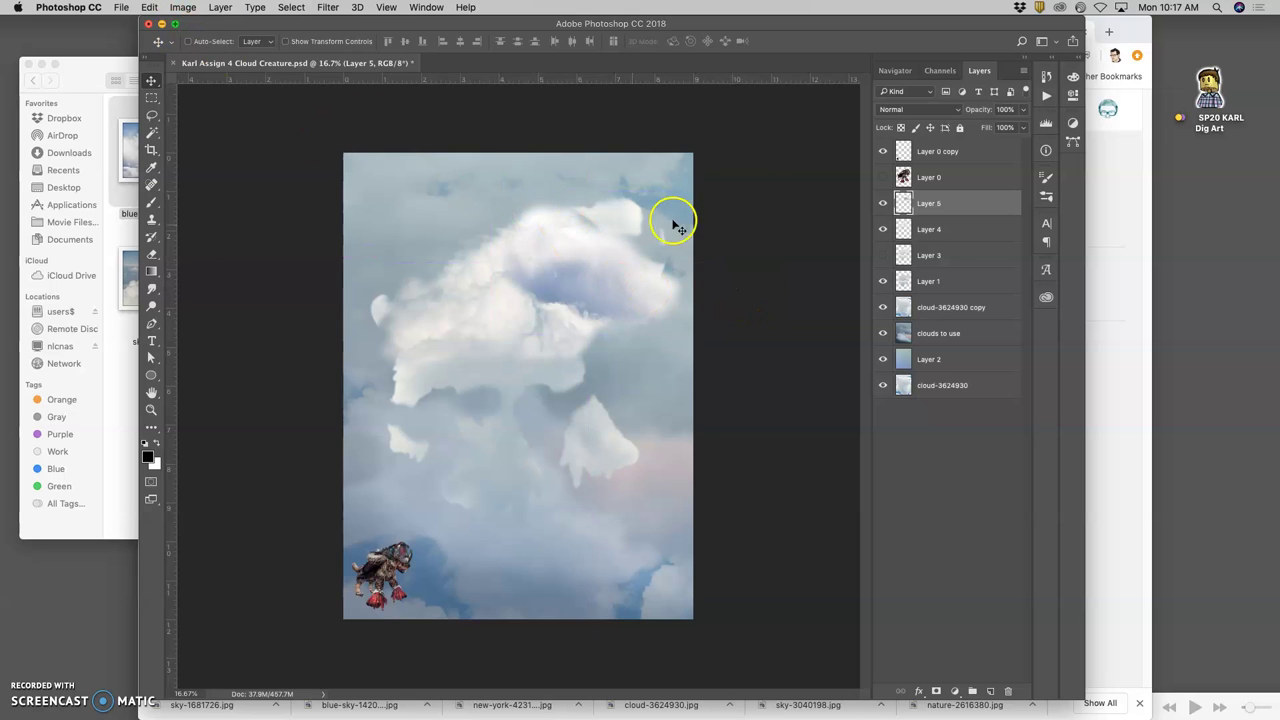
{"action": "key", "text": "super+equal"}
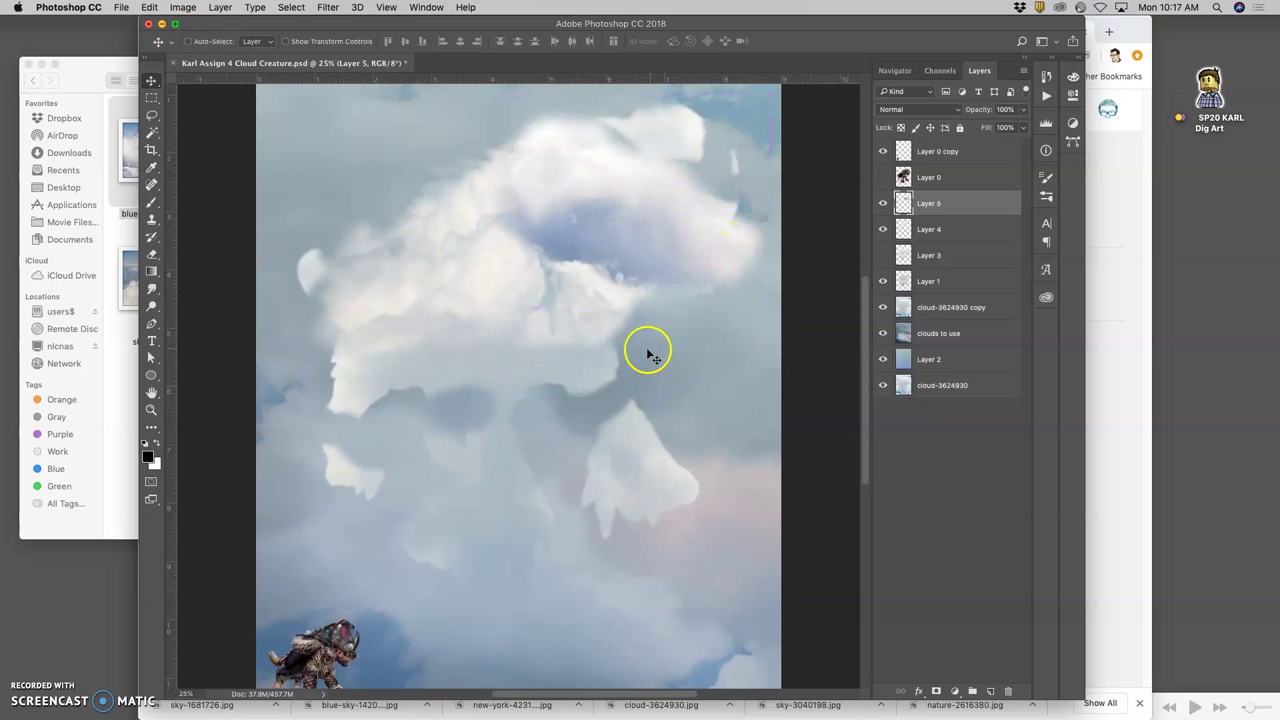
{"action": "left_click_drag", "start_coordinate": [649, 306], "coordinate": [634, 354]}
{"action": "left_click_drag", "start_coordinate": [649, 257], "coordinate": [644, 240]}
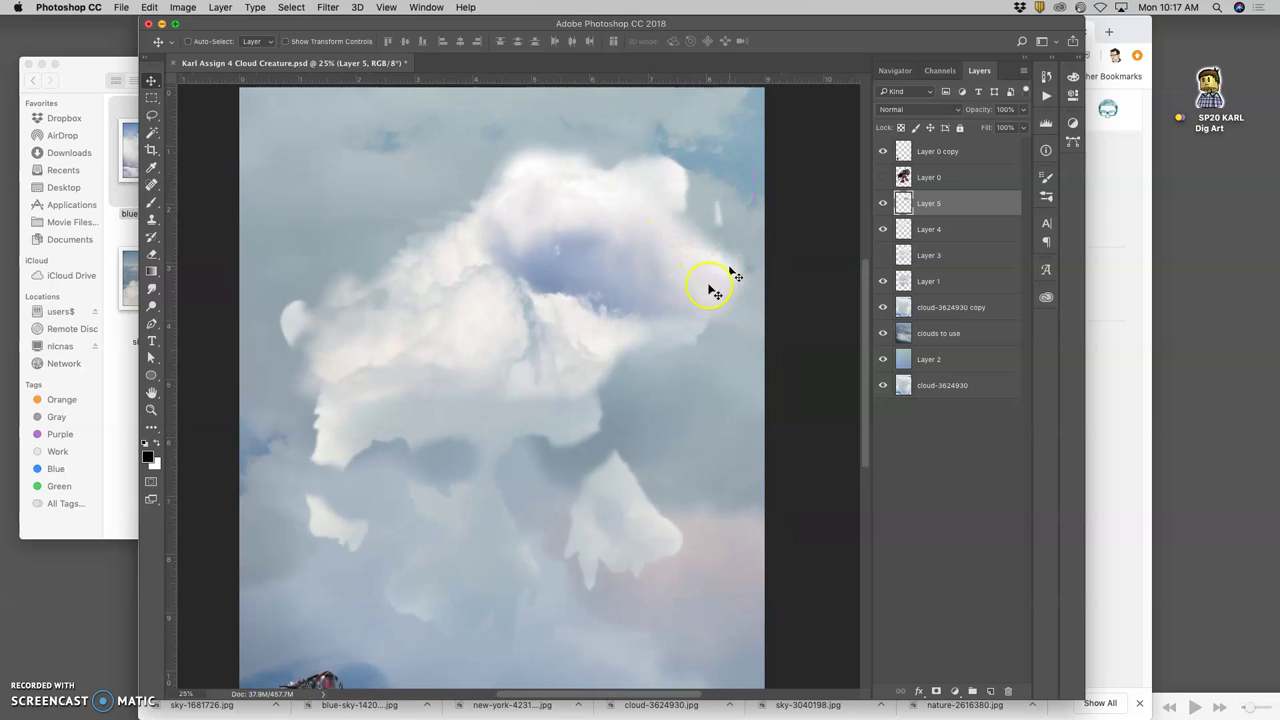
Apply Levels to Layer 5 with midtone 1.51 and output white 240.
{"action": "left_click", "coordinate": [183, 7]}
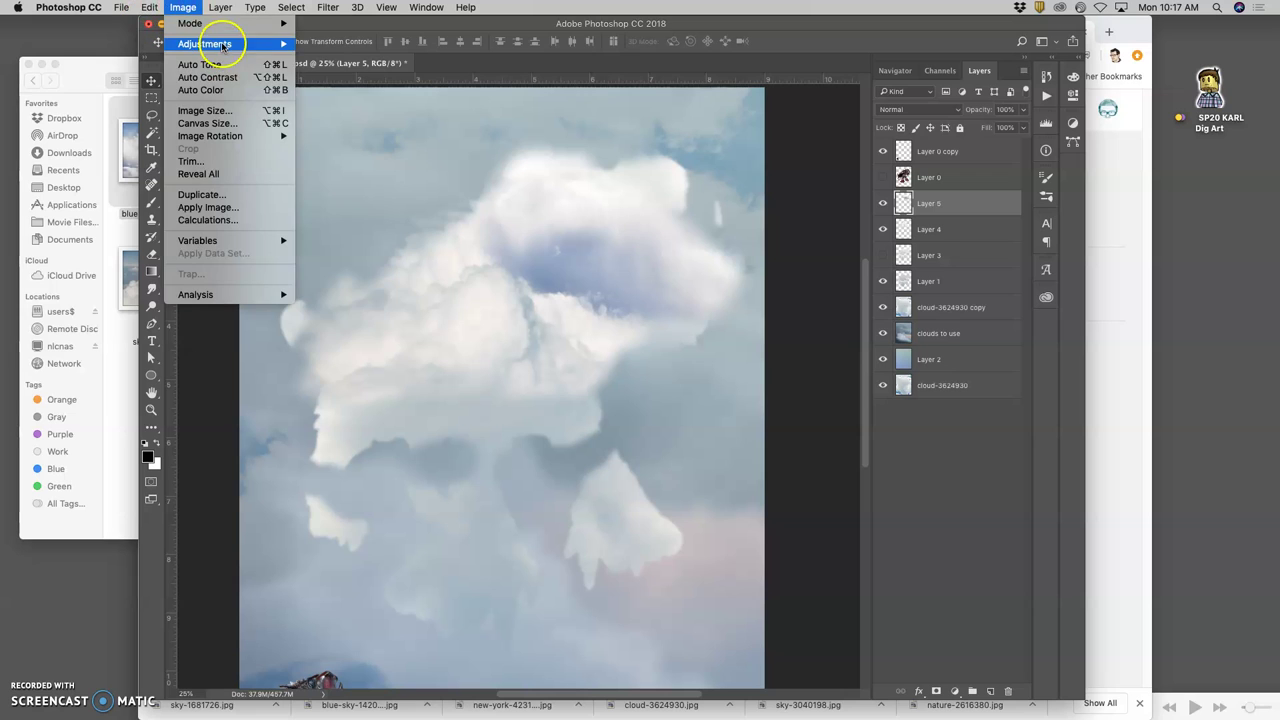
{"action": "mouse_move", "coordinate": [222, 45]}
{"action": "left_click", "coordinate": [355, 55]}
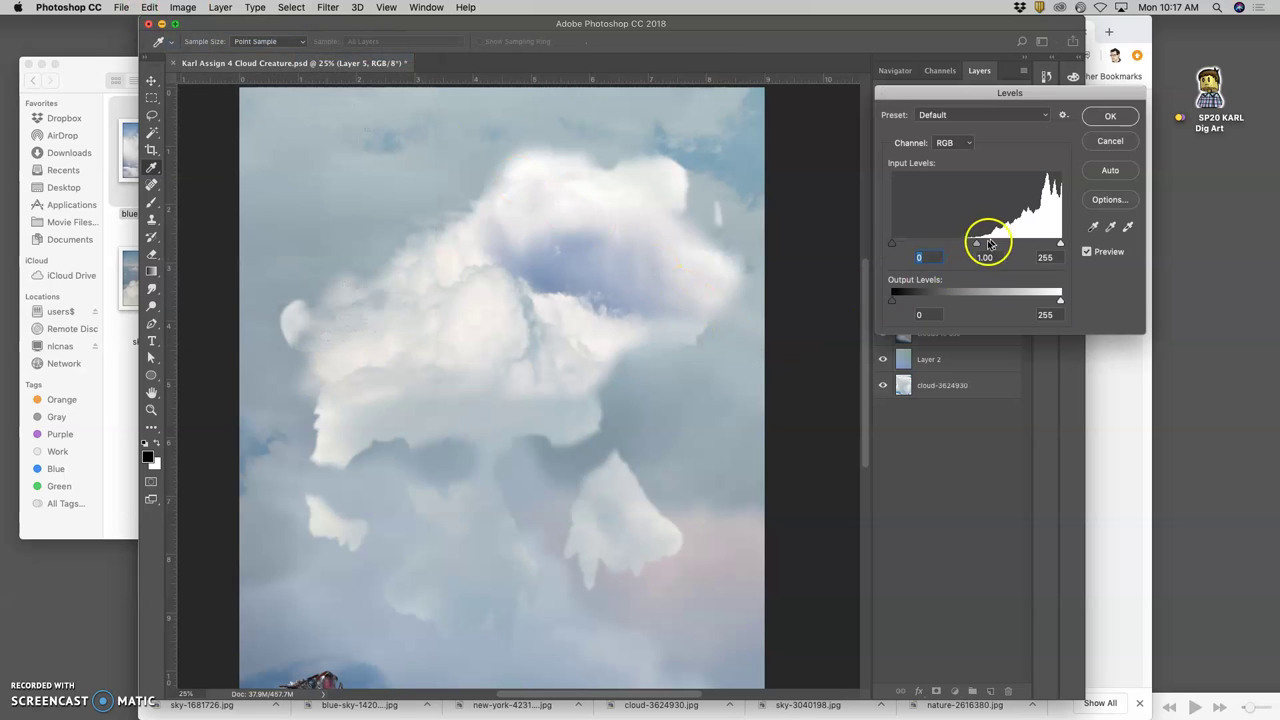
{"action": "left_click_drag", "start_coordinate": [976, 243], "coordinate": [955, 247]}
{"action": "left_click_drag", "start_coordinate": [1060, 299], "coordinate": [1050, 301]}
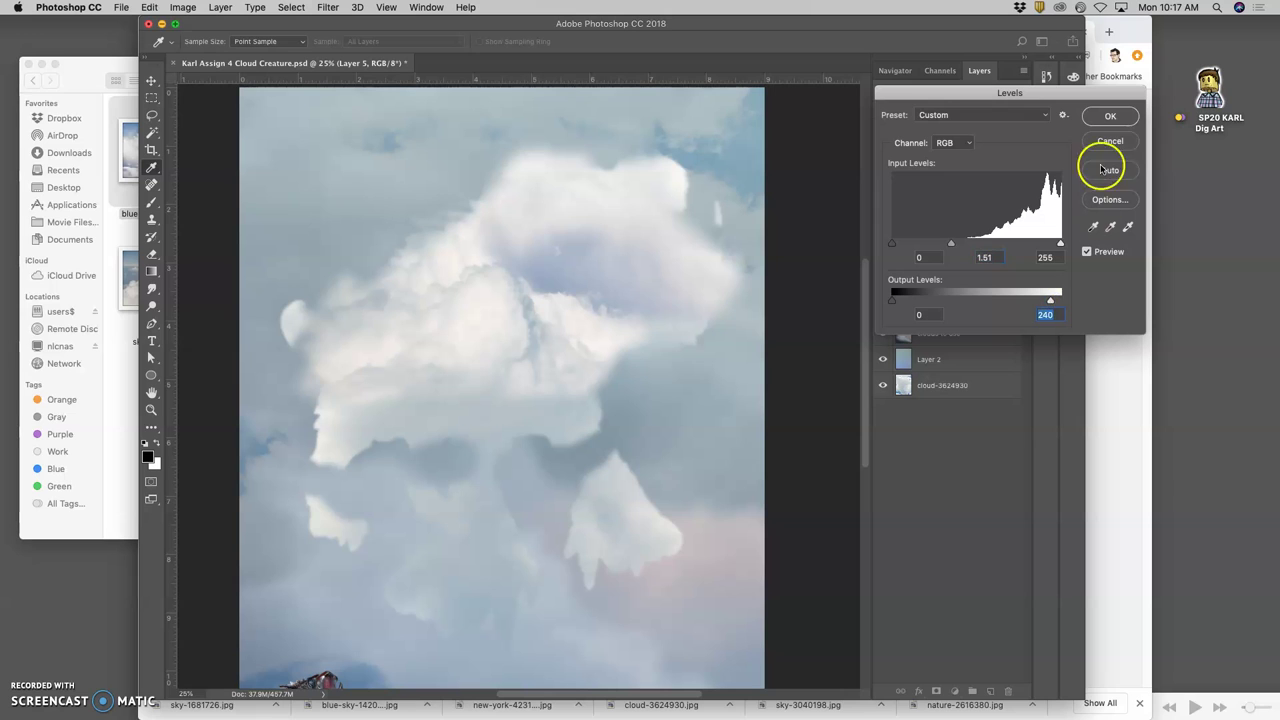
{"action": "left_click", "coordinate": [1110, 116]}
Apply Color Balance, pushing shadows toward blue and setting midtones to +1, +3, +6.
{"action": "left_click", "coordinate": [183, 7]}
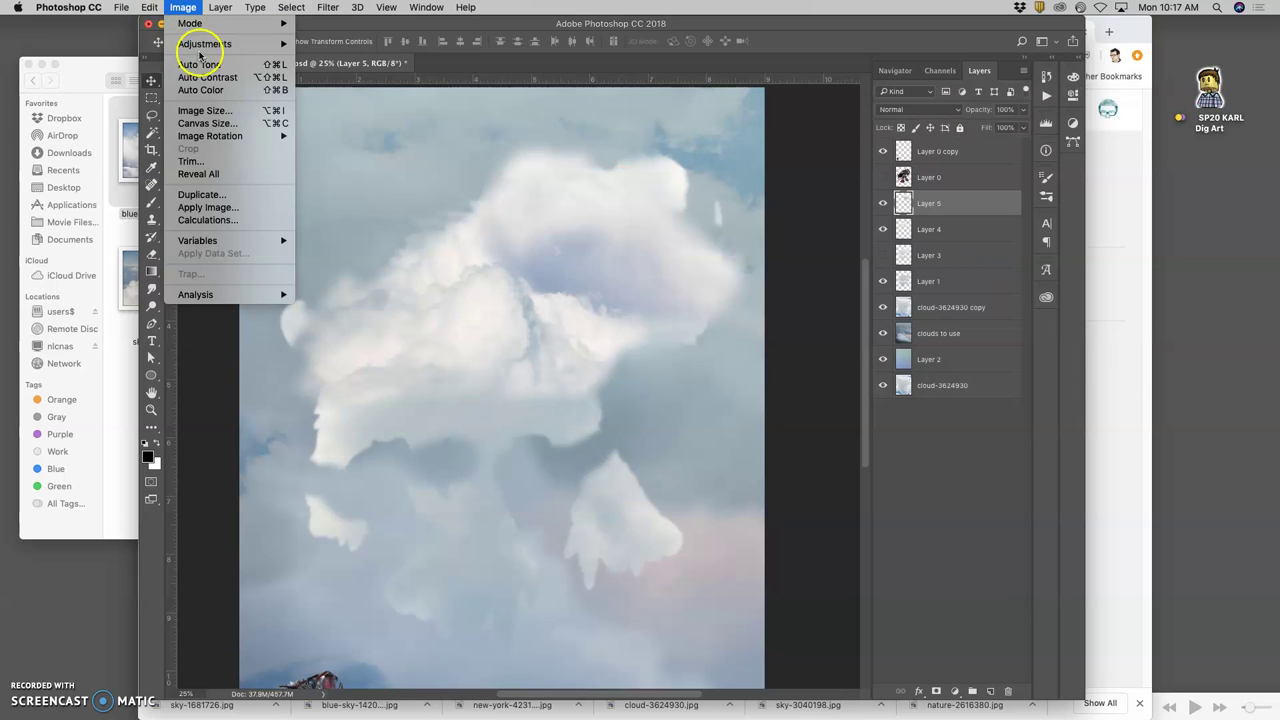
{"action": "mouse_move", "coordinate": [200, 48]}
{"action": "left_click", "coordinate": [343, 127]}
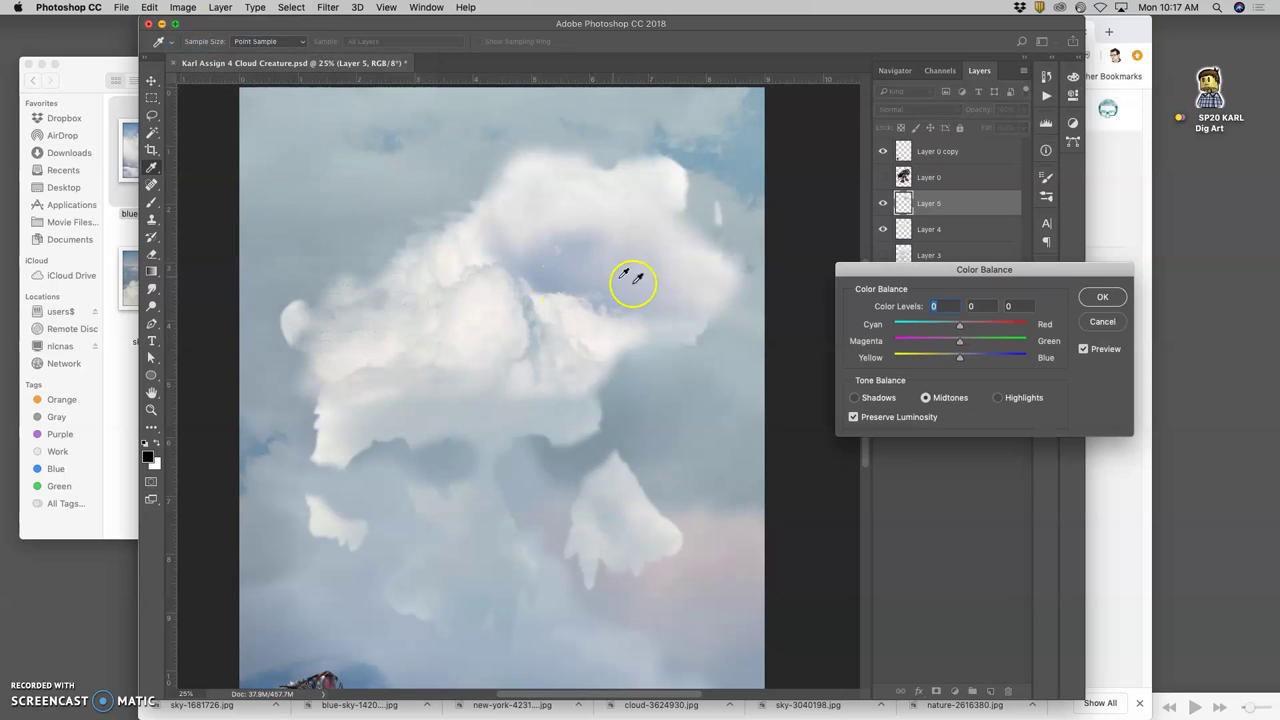
{"action": "left_click", "coordinate": [854, 397]}
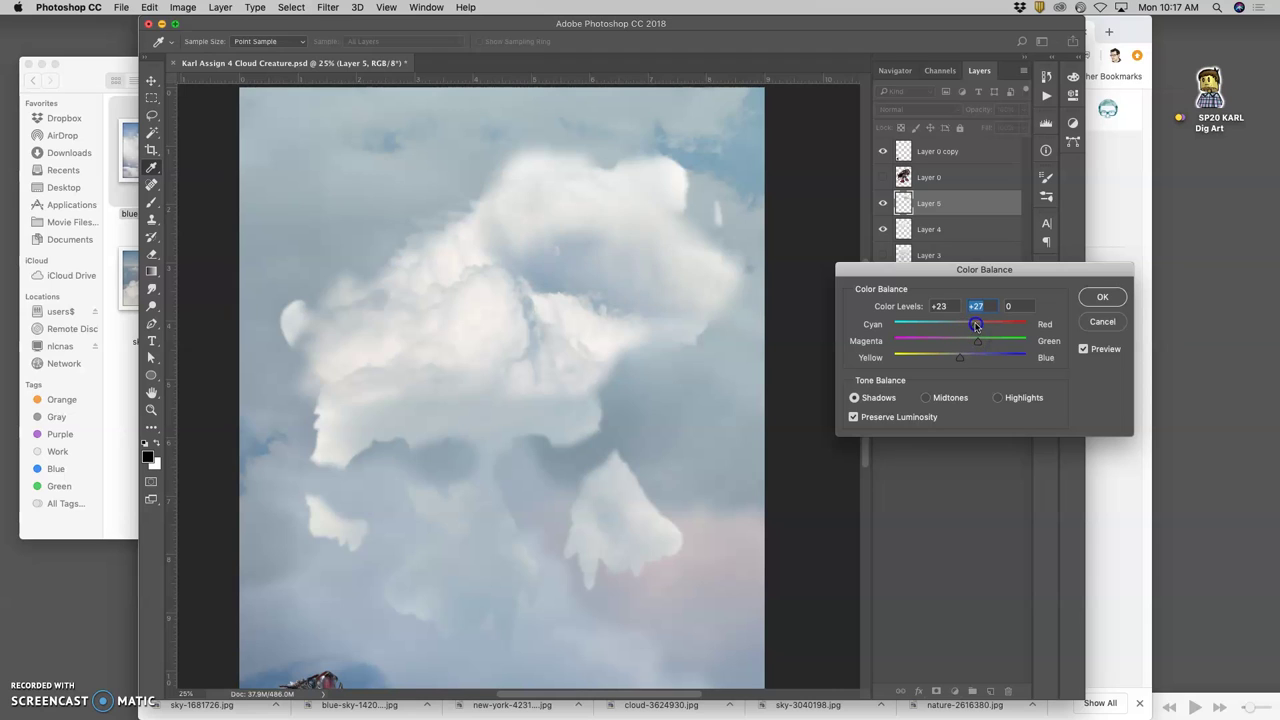
{"action": "left_click", "coordinate": [962, 358]}
{"action": "mouse_move", "coordinate": [957, 355]}
{"action": "left_mouse_down"}
{"action": "mouse_move", "coordinate": [1014, 346]}
{"action": "mouse_move", "coordinate": [958, 362]}
{"action": "left_mouse_up"}
{"action": "left_click", "coordinate": [926, 398]}
{"action": "left_click", "coordinate": [968, 352]}
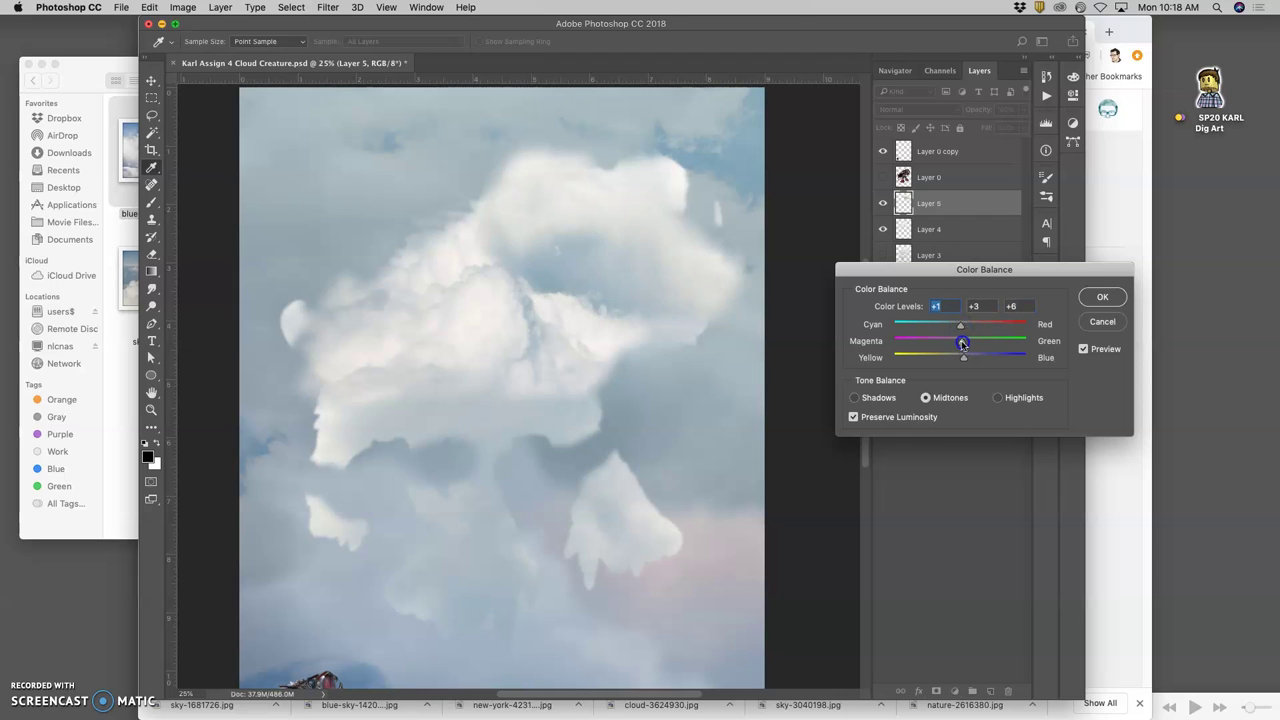
{"action": "left_click", "coordinate": [1102, 297]}
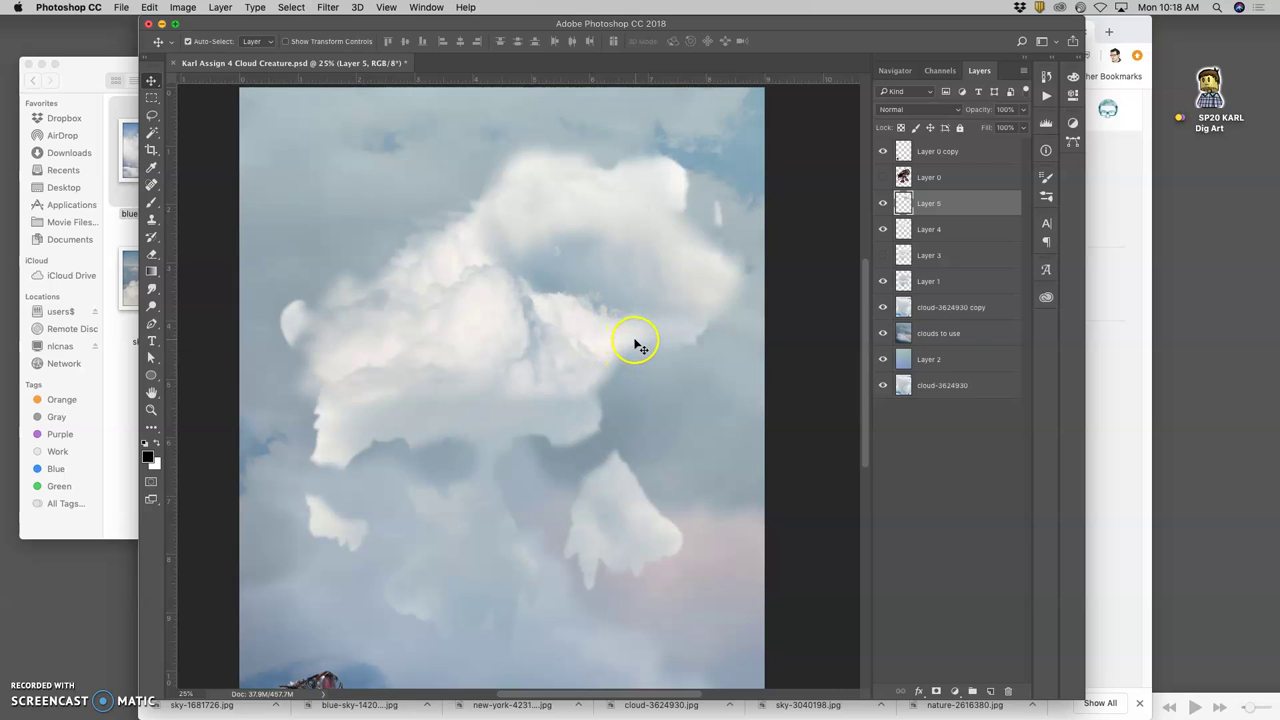
Zoom out and free-transform the Layer 5 cloud narrower from its left side.
{"action": "key", "text": "super+minus"}
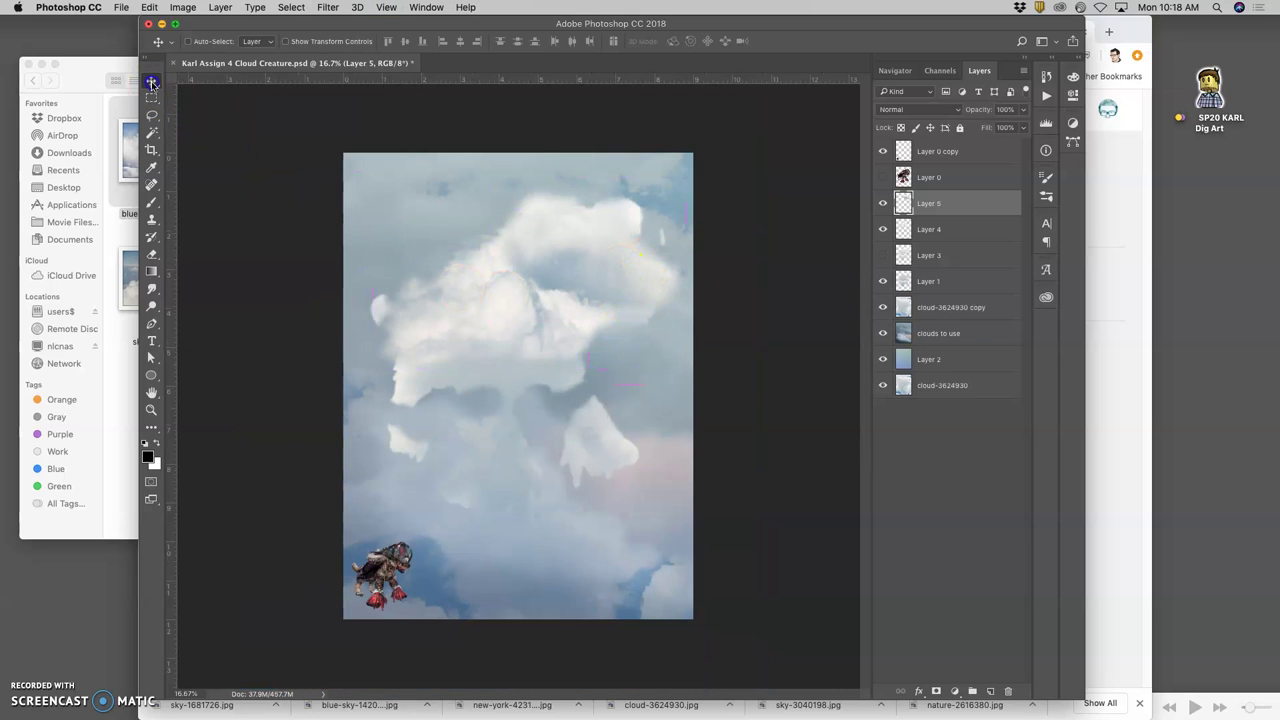
{"action": "key", "text": "super+t"}
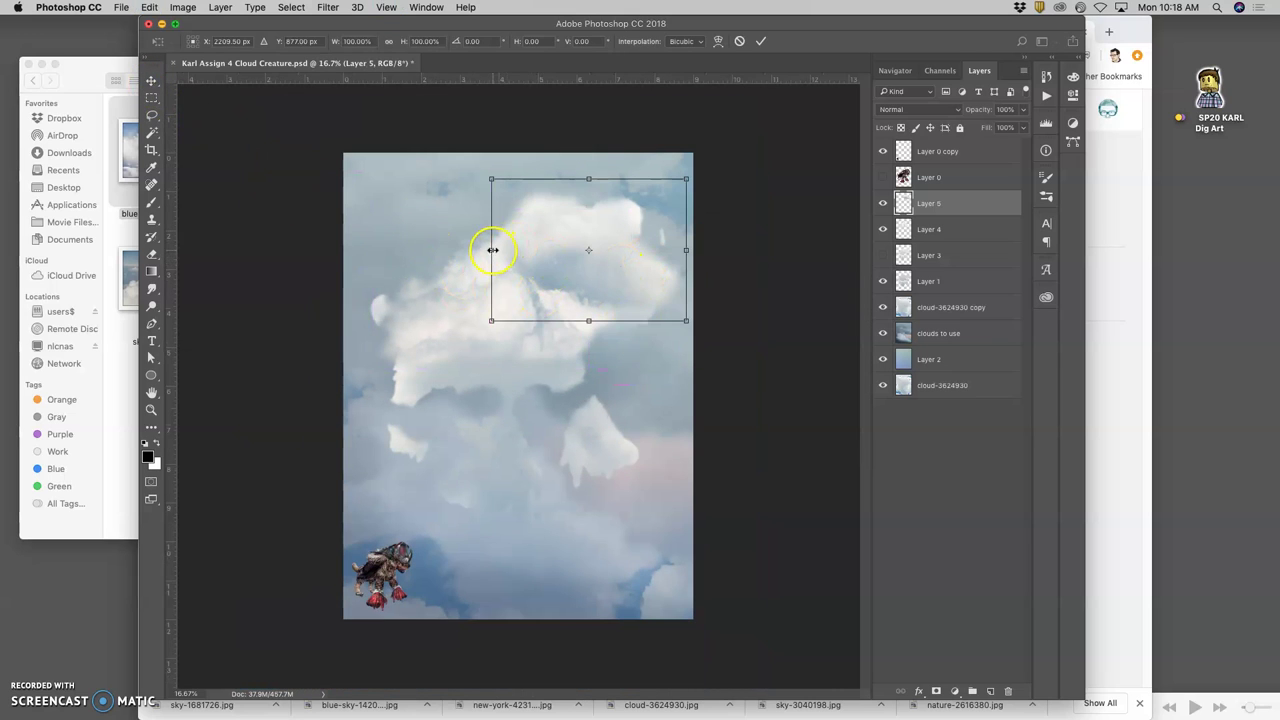
{"action": "left_click_drag", "start_coordinate": [492, 251], "coordinate": [523, 252]}
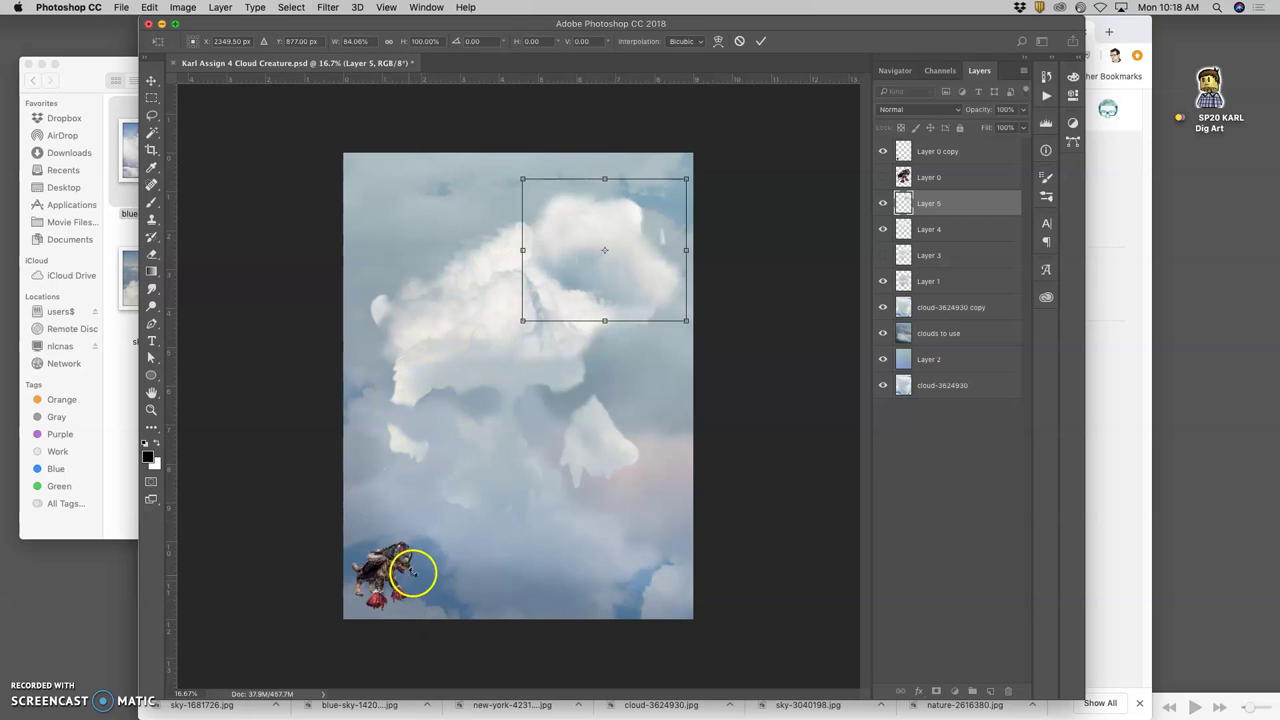
{"action": "mouse_move", "coordinate": [600, 271]}
{"action": "left_mouse_down"}
{"action": "mouse_move", "coordinate": [583, 258]}
{"action": "mouse_move", "coordinate": [596, 271]}
{"action": "left_mouse_up"}
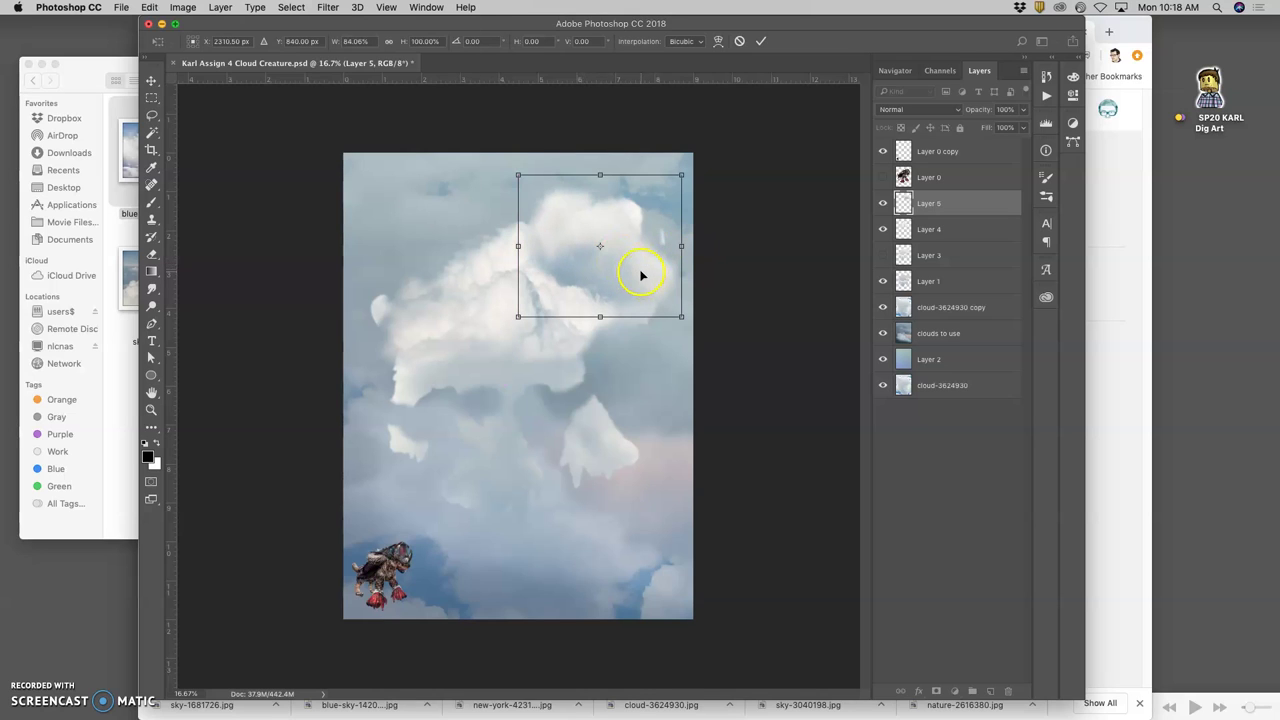
Warp the cloud piece so it bends upward over the head and commit.
{"action": "right_click", "coordinate": [640, 236]}
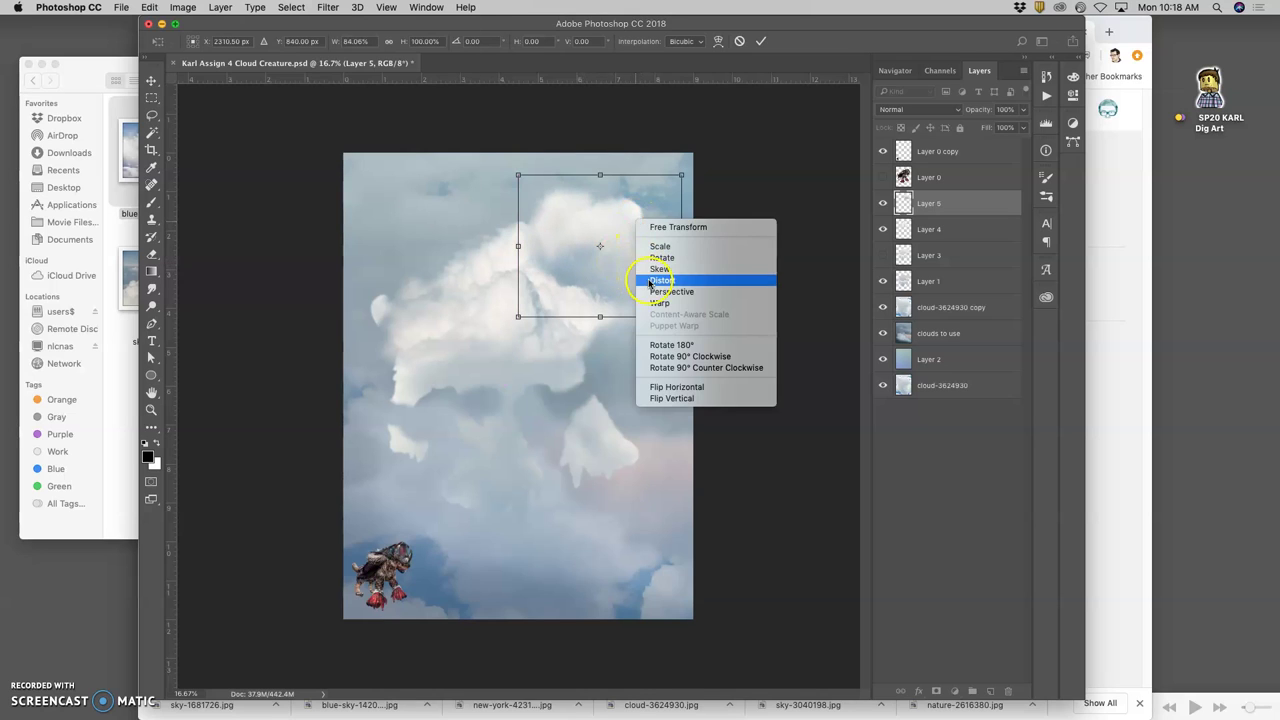
{"action": "left_click", "coordinate": [628, 301]}
{"action": "left_click_drag", "start_coordinate": [595, 292], "coordinate": [540, 281]}
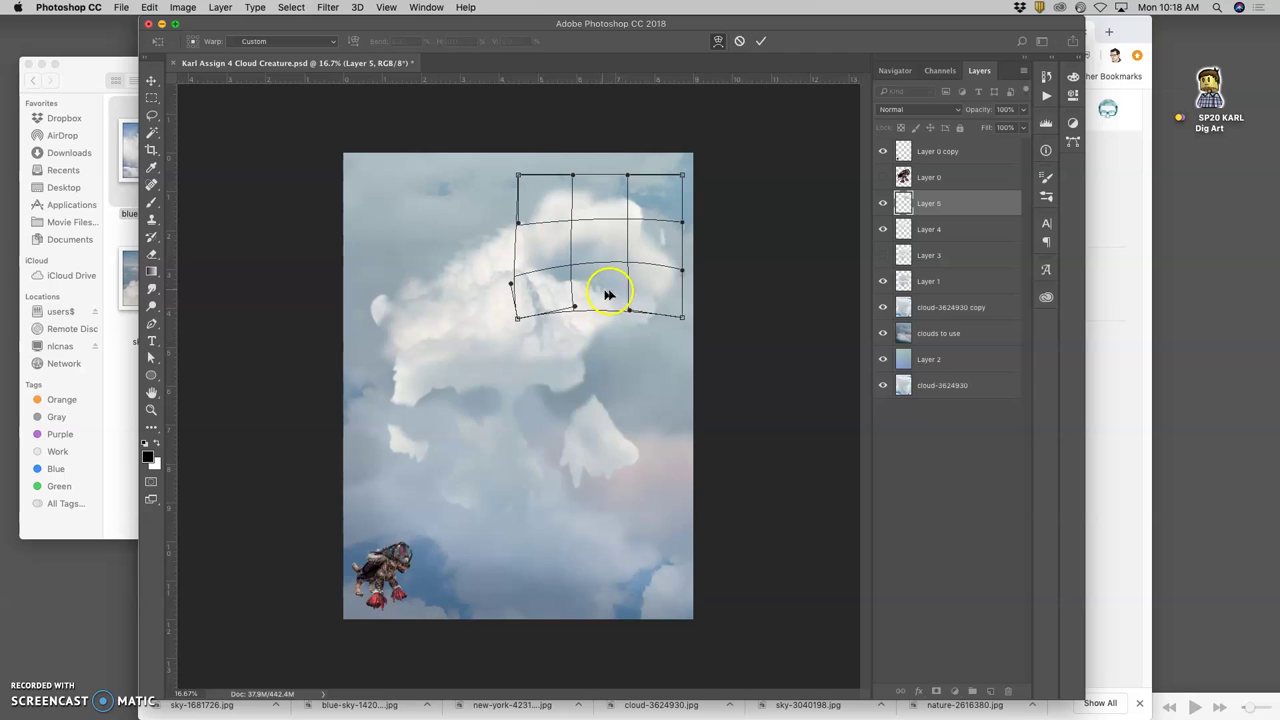
{"action": "left_click_drag", "start_coordinate": [670, 291], "coordinate": [672, 289]}
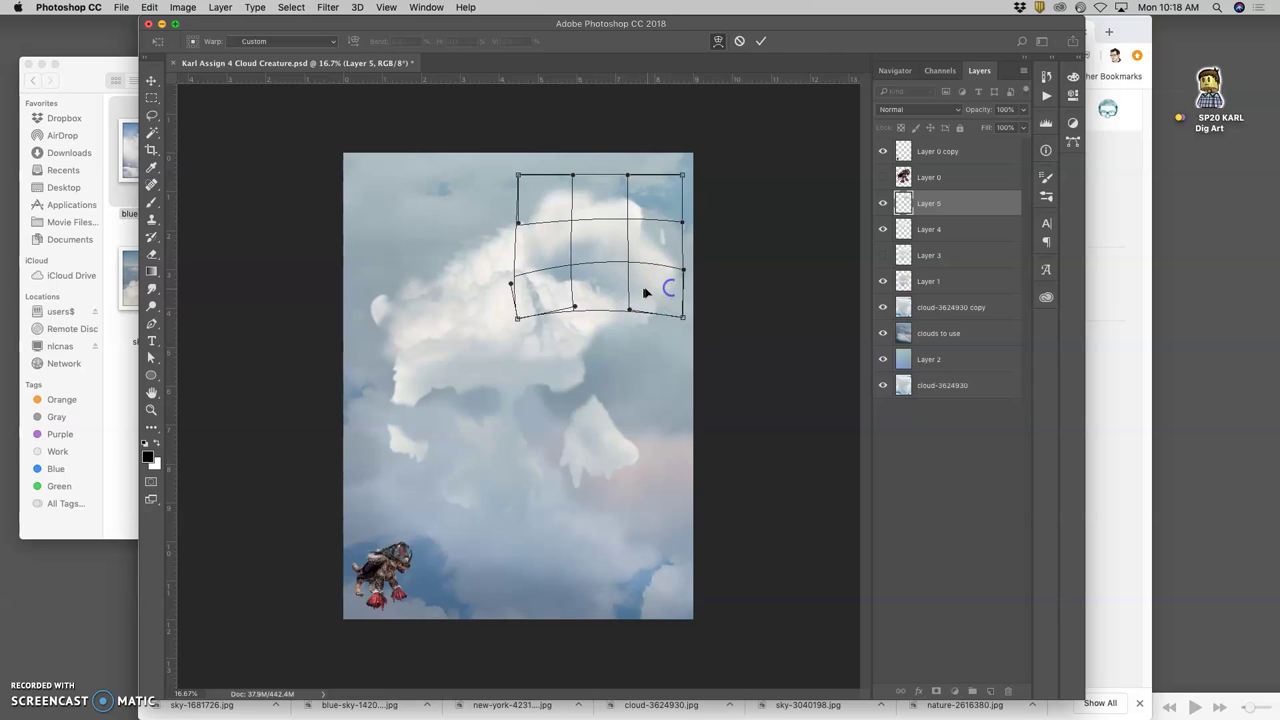
{"action": "key", "text": "Return"}
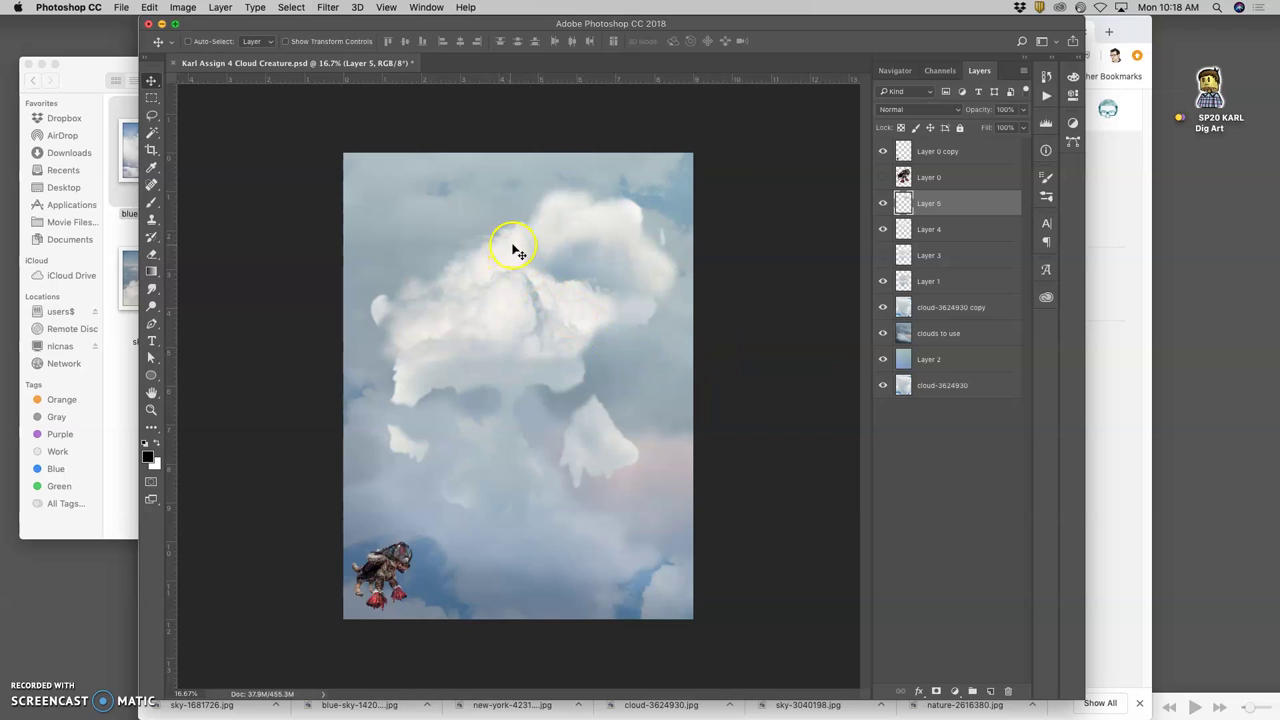
Toggle Layers 4 and 5 off and on to compare the cloud pieces.
{"action": "left_click", "coordinate": [882, 229]}
{"action": "left_click", "coordinate": [882, 229]}
{"action": "left_click", "coordinate": [882, 203]}
{"action": "left_click", "coordinate": [882, 203]}
Select Layer 4 and set up the Dodge Tool with a 137 px soft brush.
{"action": "left_click", "coordinate": [940, 230]}
{"action": "left_click", "coordinate": [152, 305]}
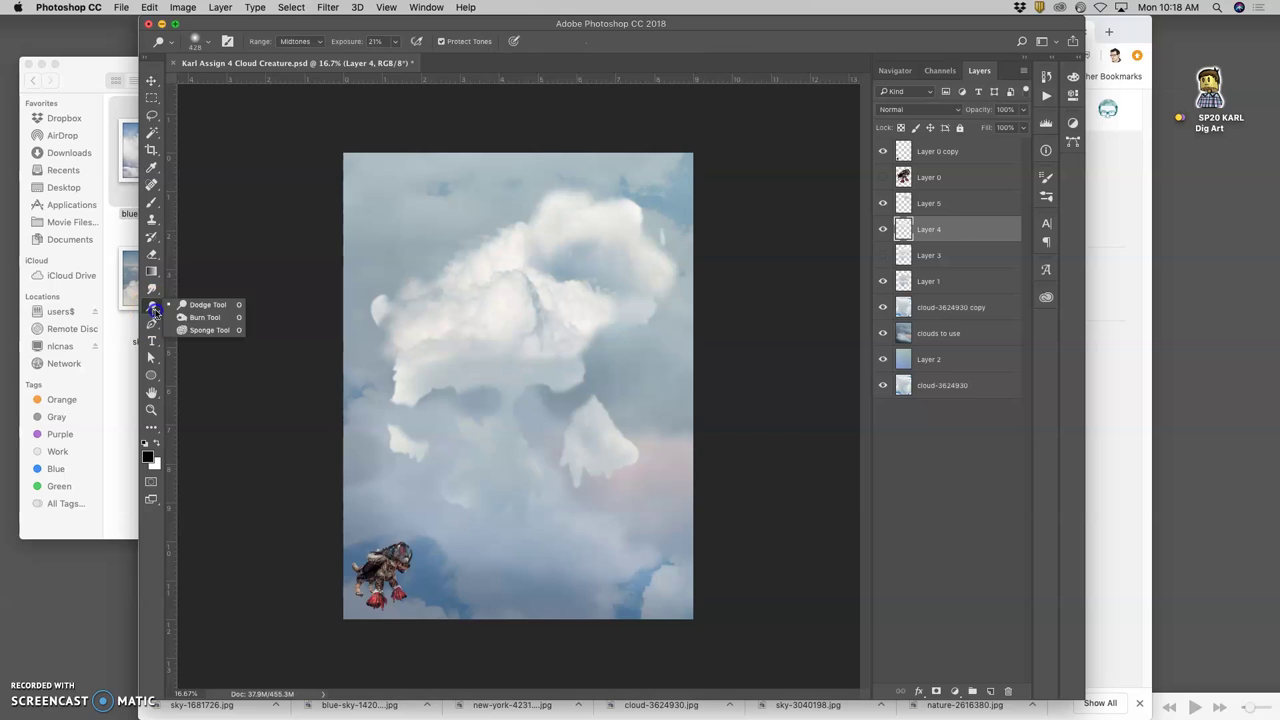
{"action": "left_click", "coordinate": [200, 311]}
{"action": "left_click", "coordinate": [201, 41]}
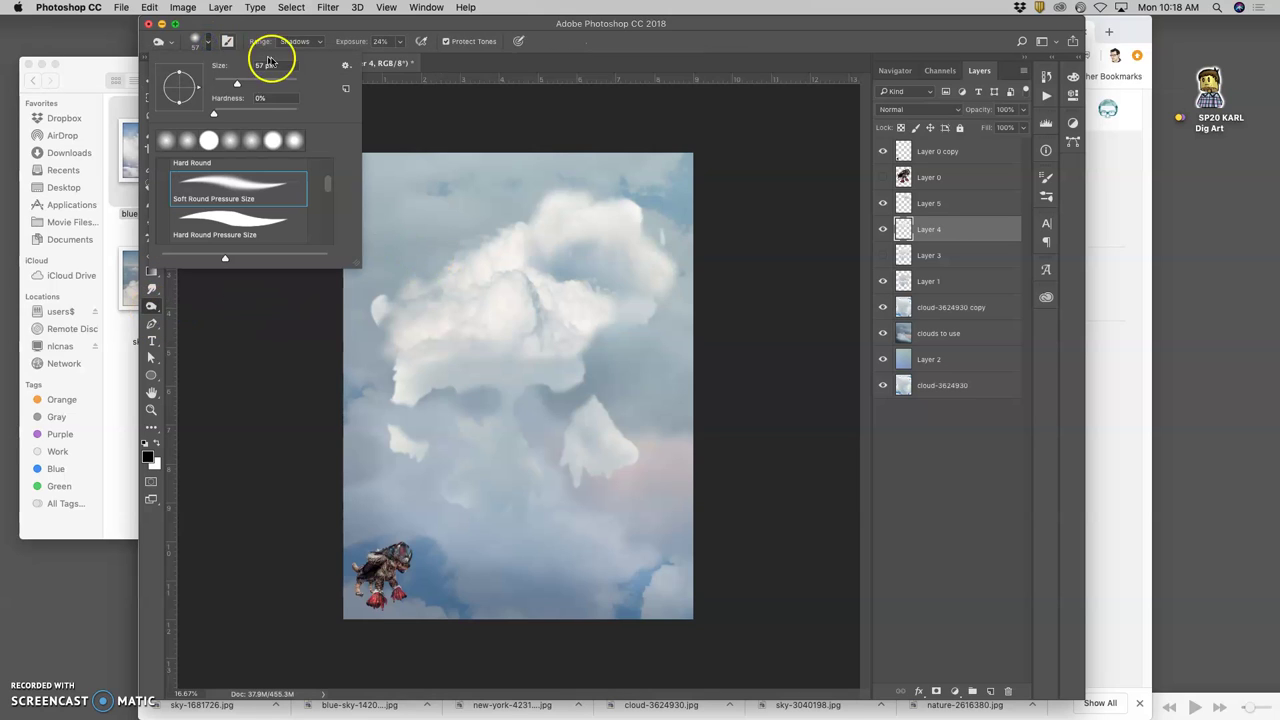
{"action": "left_click", "coordinate": [322, 41]}
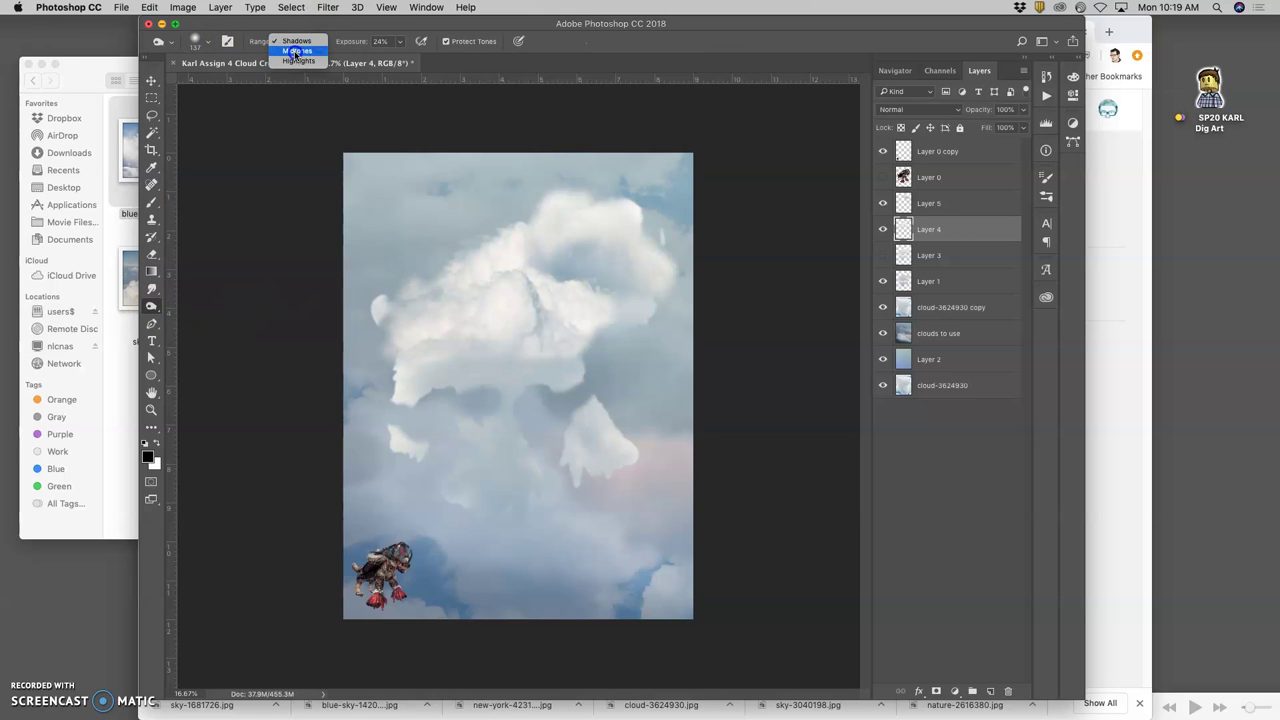